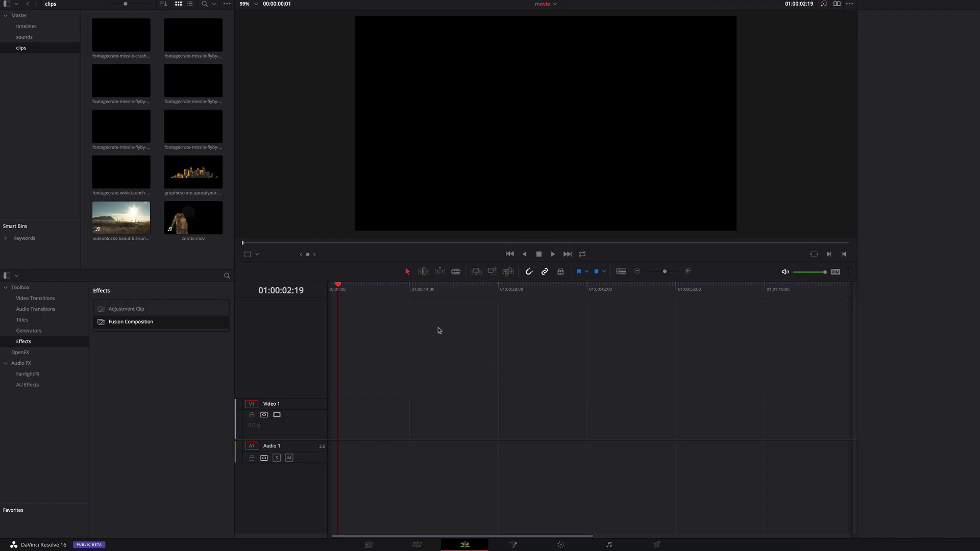
- Select the missile flyby clip in the clips bin
left_click(189, 131)
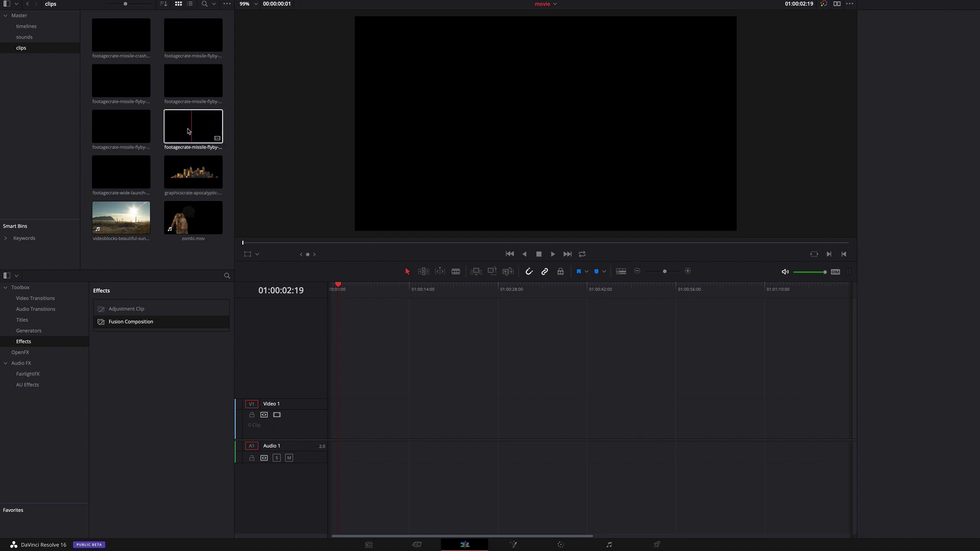
- Preview the missile flyby and wide launch clips in the source viewer
double_click(177, 130)
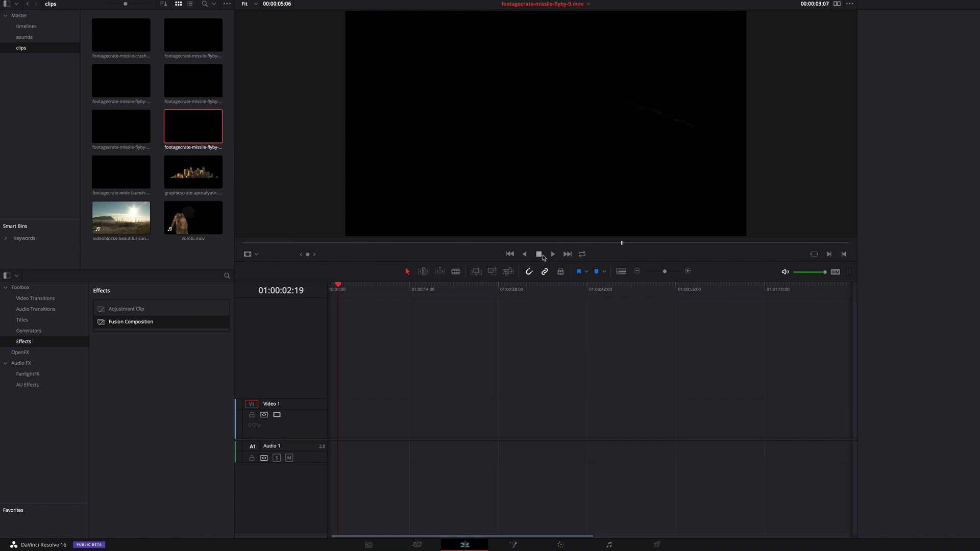
left_click(138, 176)
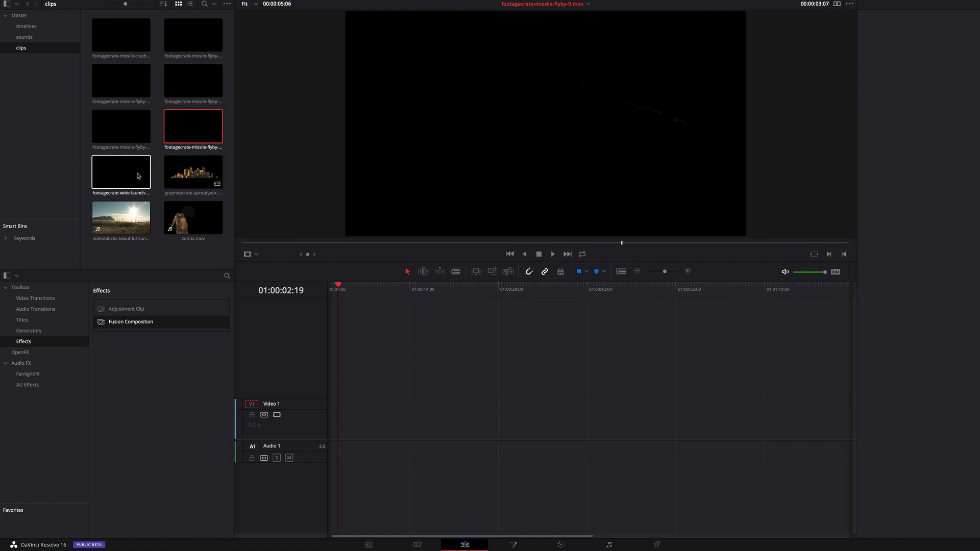
double_click(116, 174)
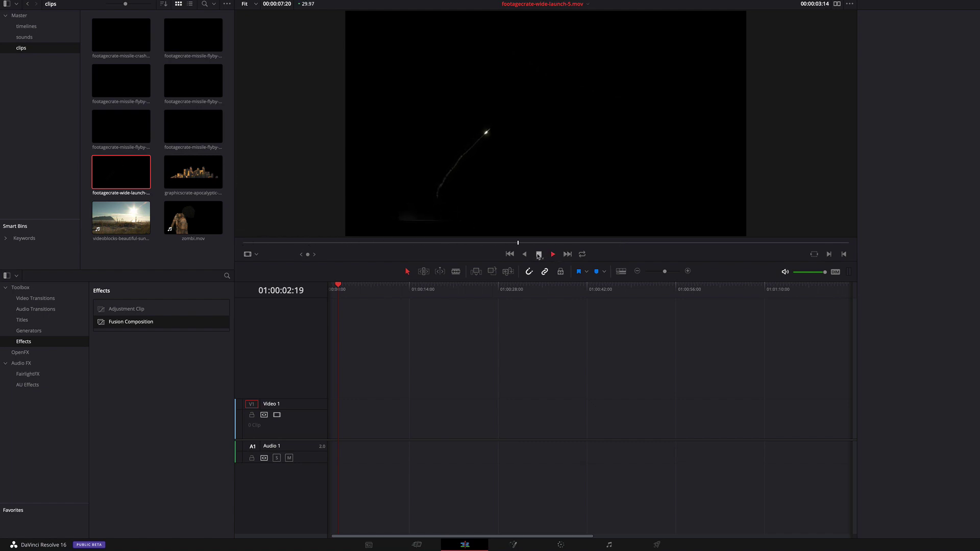
- Play the sunny beach clip, then place a Fusion Composition on Video 1
double_click(128, 217)
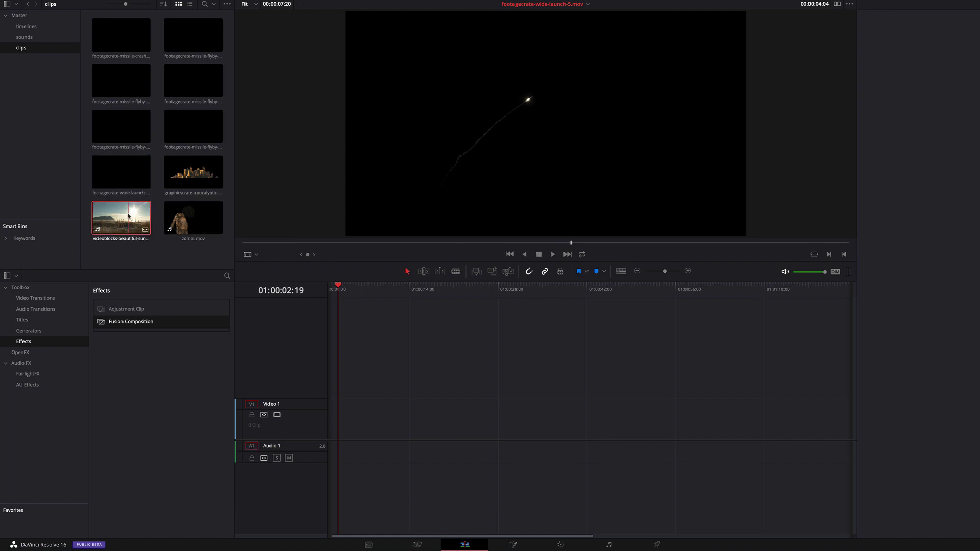
left_click(554, 255)
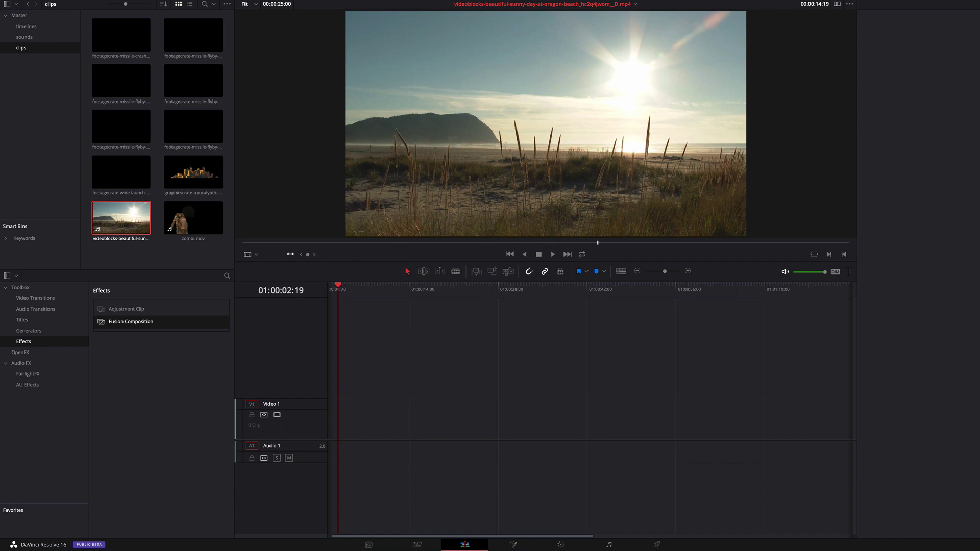
left_click_drag(312, 364, 510, 418)
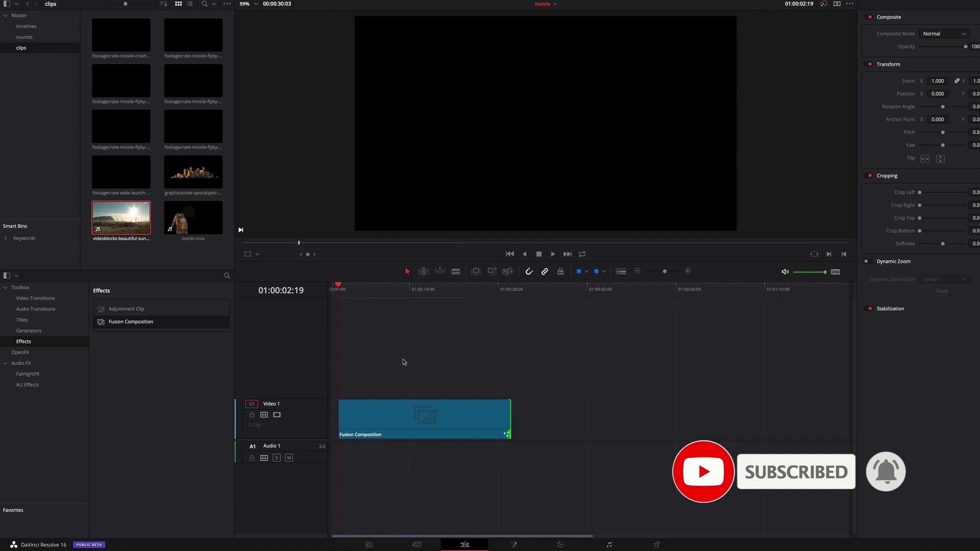
- Open the Fusion Composition on the Fusion page for node compositing
left_click(522, 543)
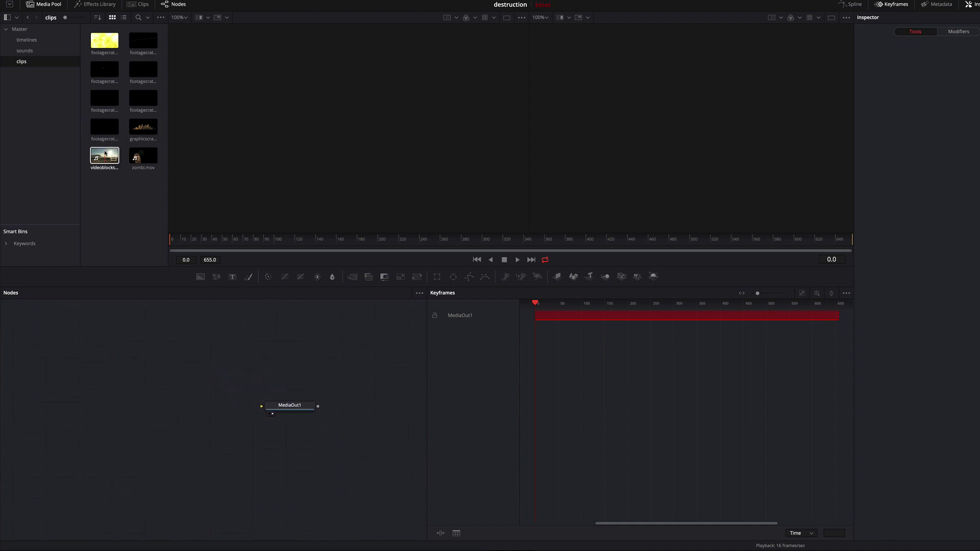
- Add the beach clip to the node graph and rename its node to 'background'
left_click_drag(125, 173, 110, 471)
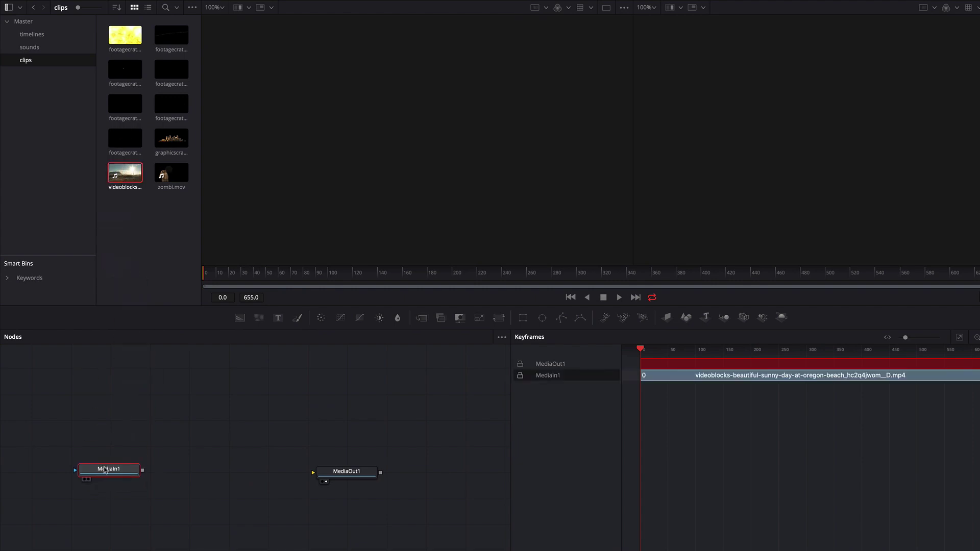
key("F2")
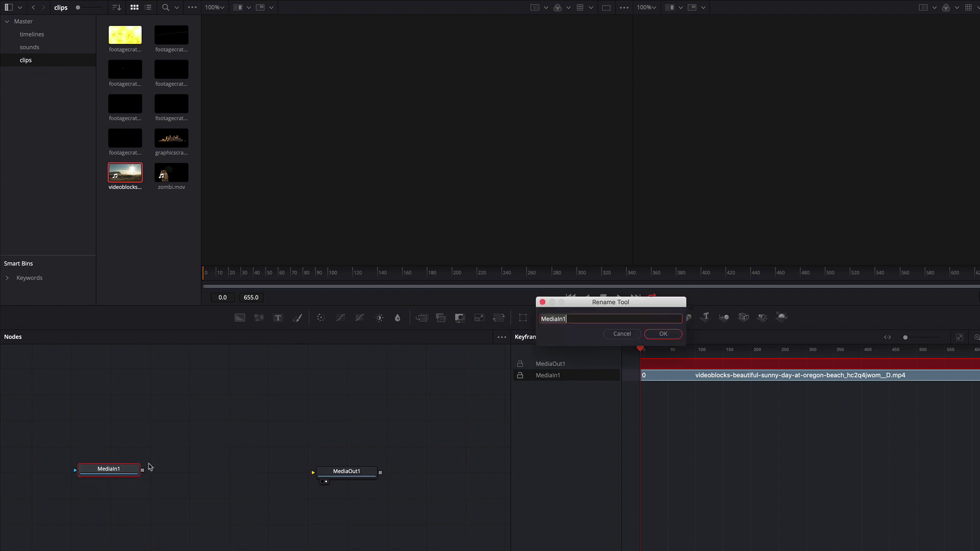
type("background")
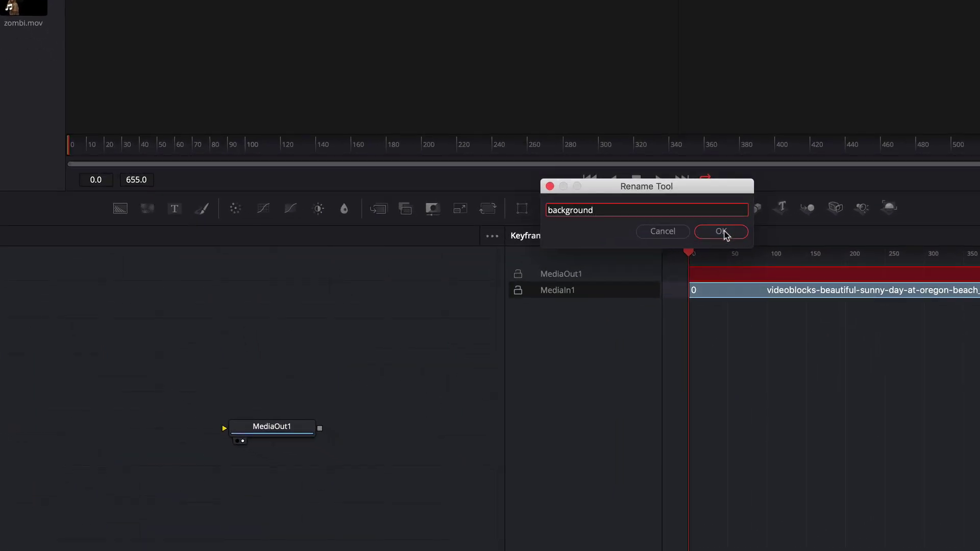
left_click(722, 232)
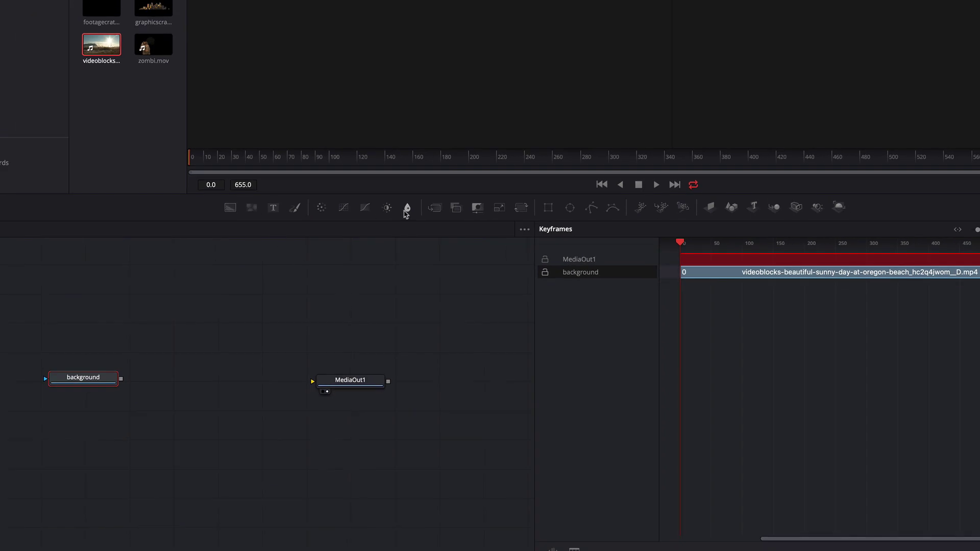
- Route background through a new Merge1 node into MediaOut1 and tidy the node layout
left_click_drag(435, 208, 193, 373)
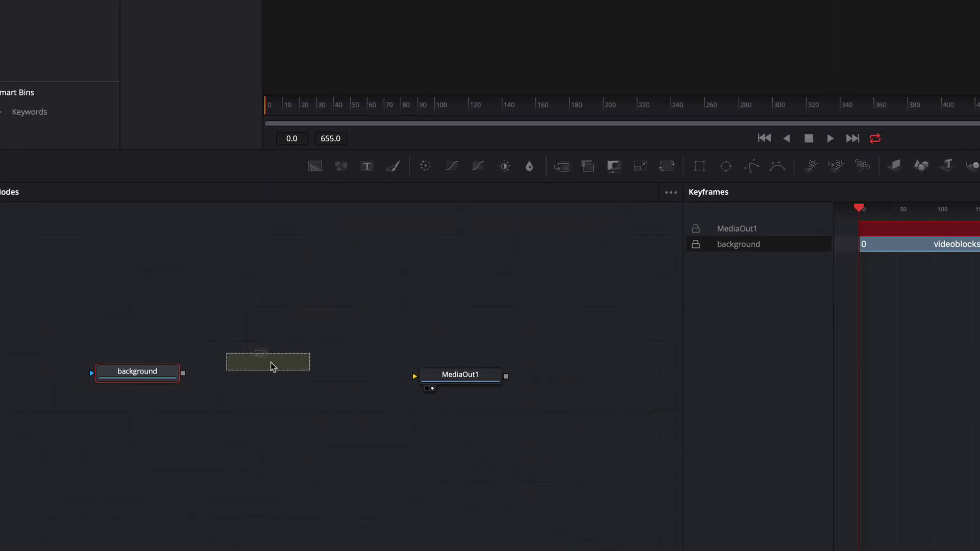
left_click_drag(270, 366, 275, 370)
left_click_drag(163, 375, 242, 371)
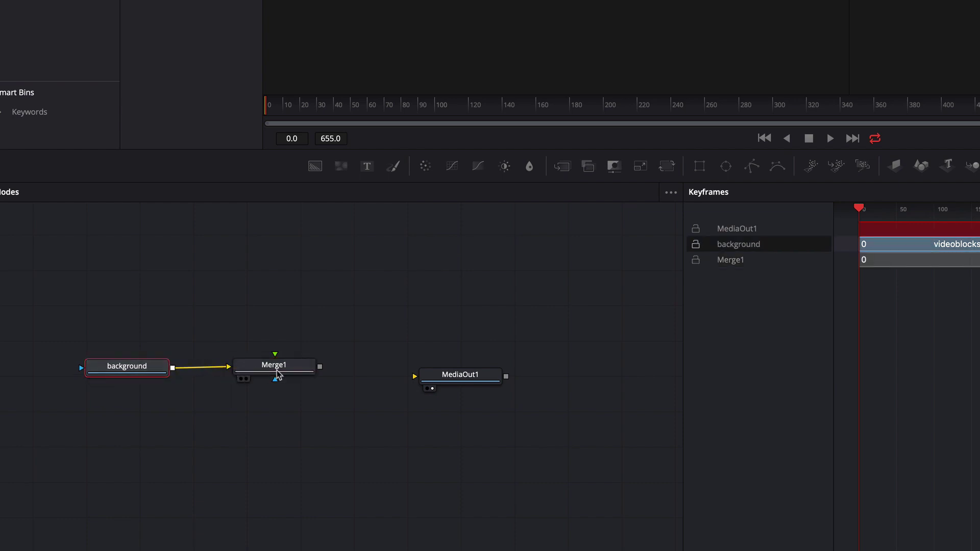
left_click_drag(403, 380, 437, 368)
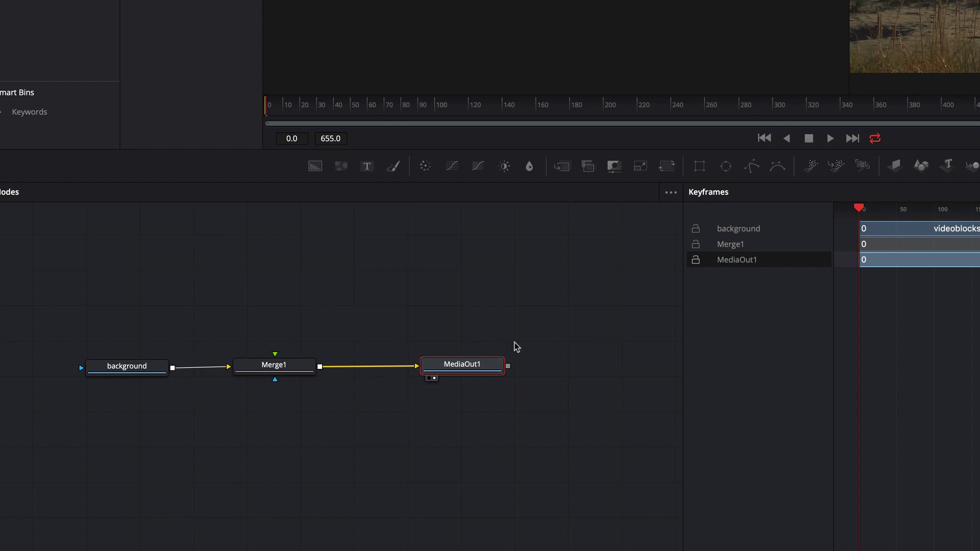
left_click_drag(476, 372, 602, 374)
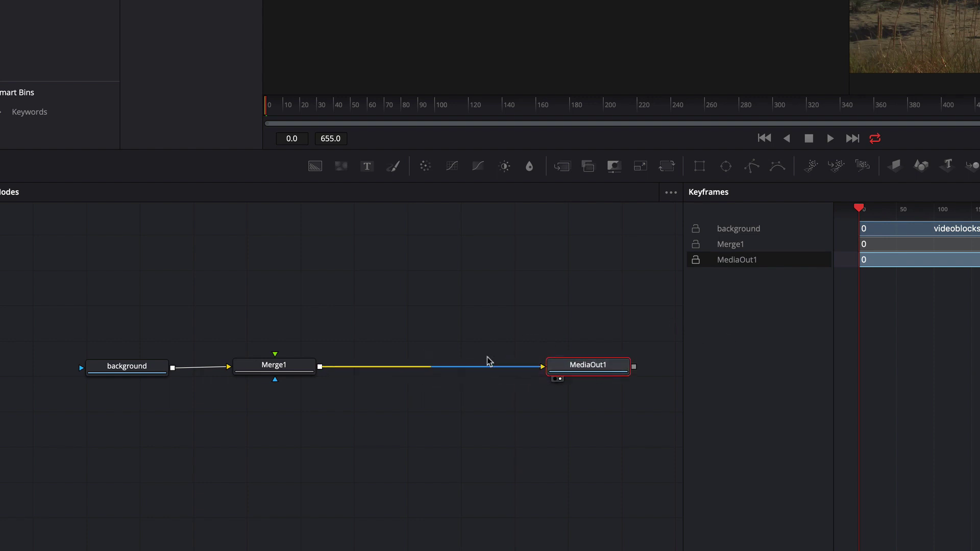
left_click_drag(273, 365, 274, 367)
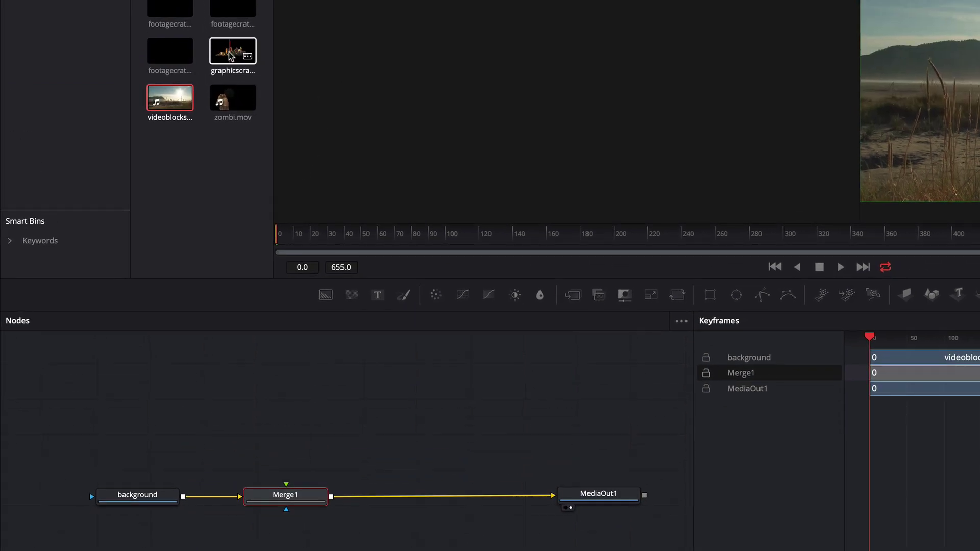
left_click_drag(222, 50, 374, 449)
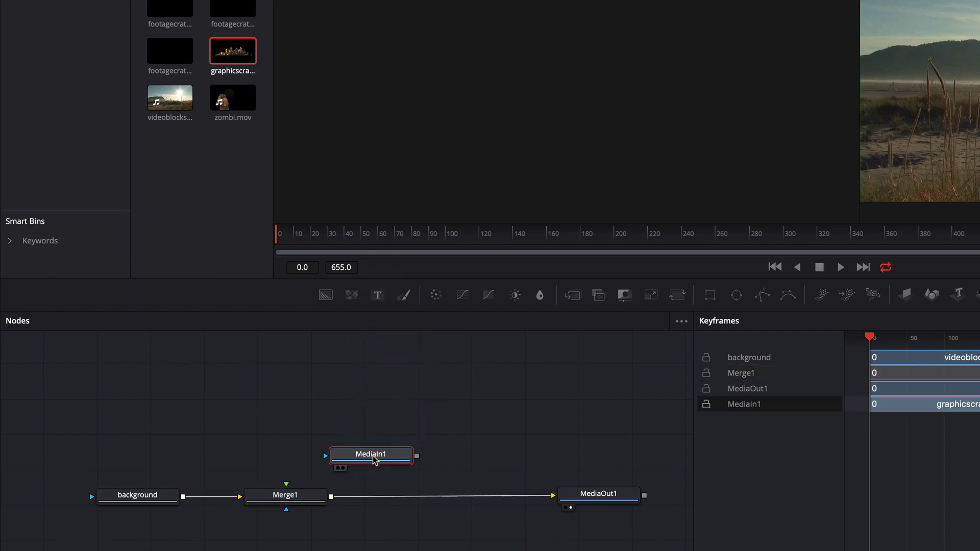
- Insert Merge2 between Merge1 and MediaOut1, with the city image node above it
left_click_drag(373, 460, 451, 423)
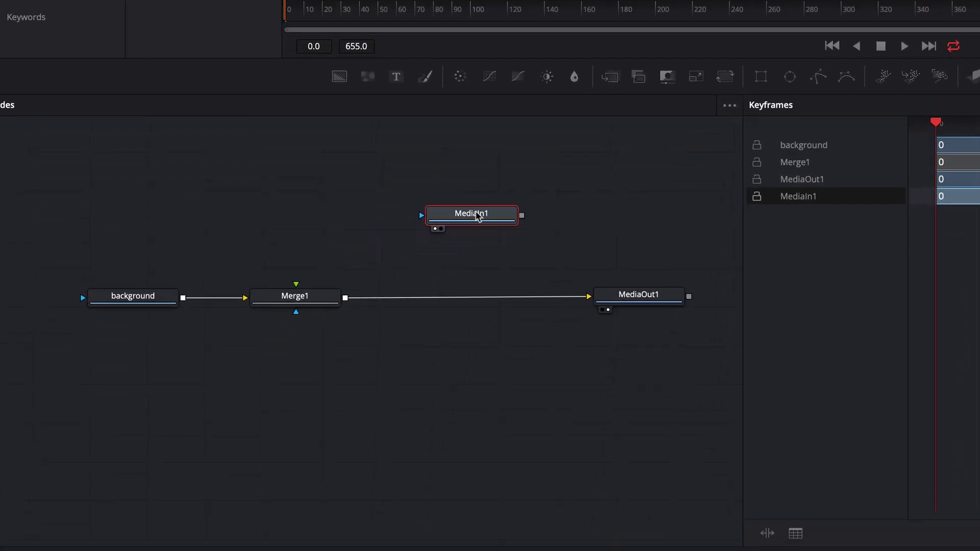
left_click_drag(612, 85, 466, 302)
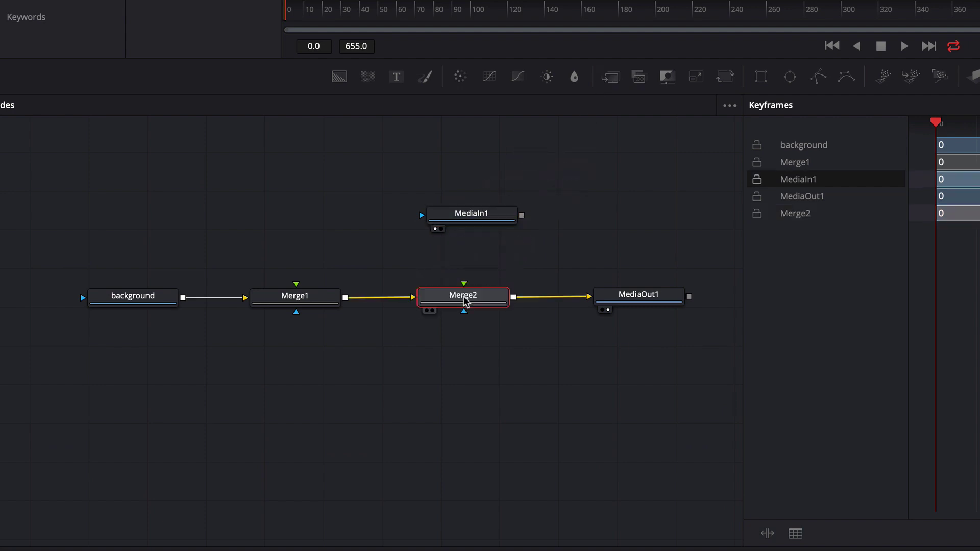
left_click_drag(479, 219, 464, 284)
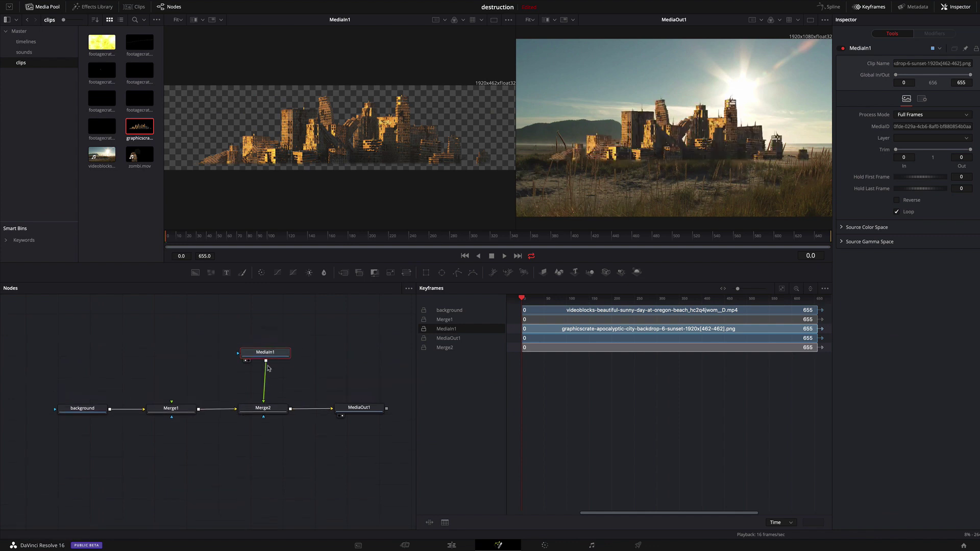
left_click_drag(268, 368, 267, 338)
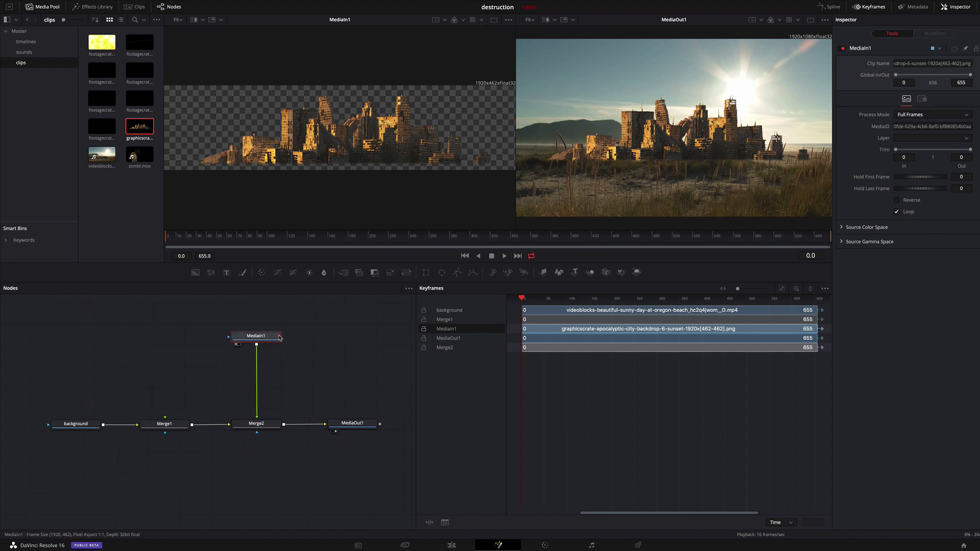
key("shift+space")
- Add a Transform to the city image: Size 0.64, Center Y lowered to 0.474423
type("tran")
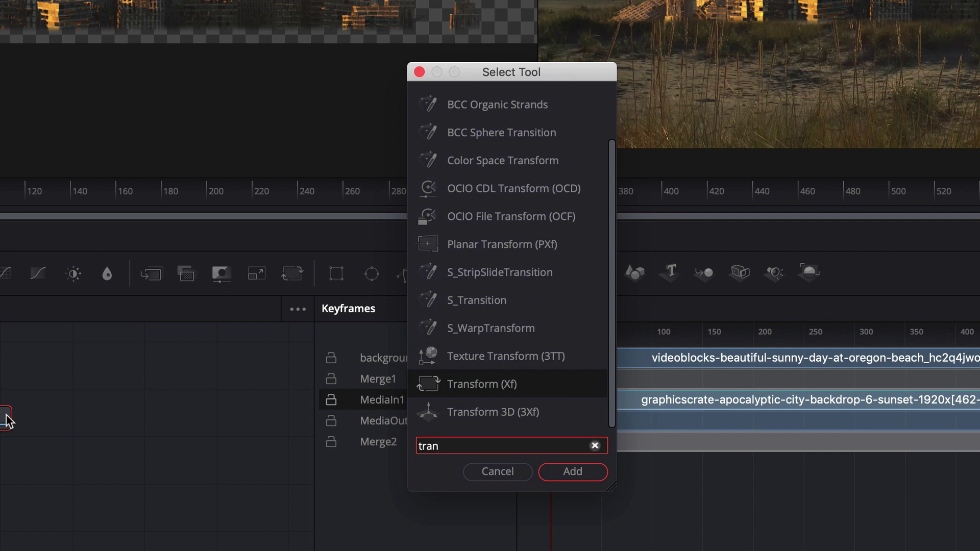
key("Return")
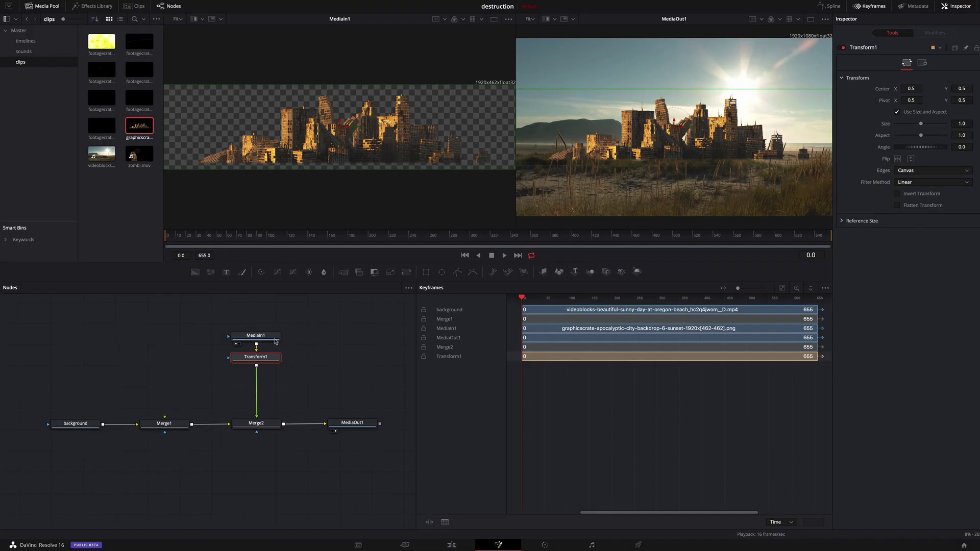
left_click_drag(260, 363, 260, 368)
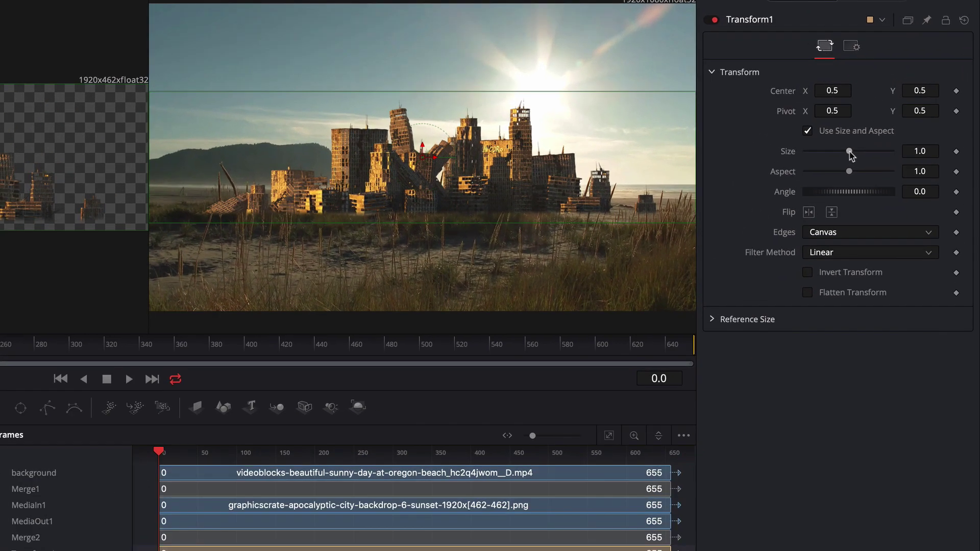
left_click_drag(850, 153, 834, 154)
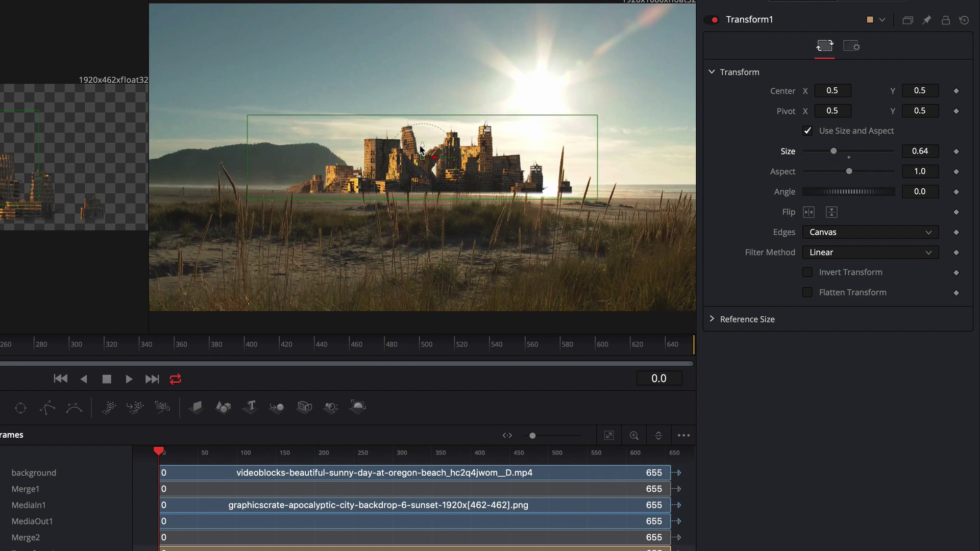
left_click_drag(421, 144, 421, 147)
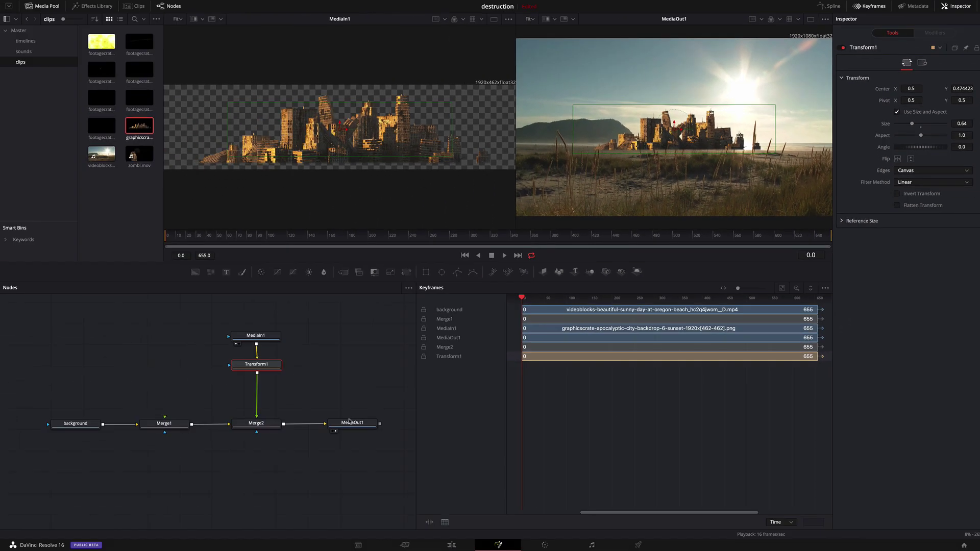
left_click(341, 422)
scroll(318, 352, "right", 3)
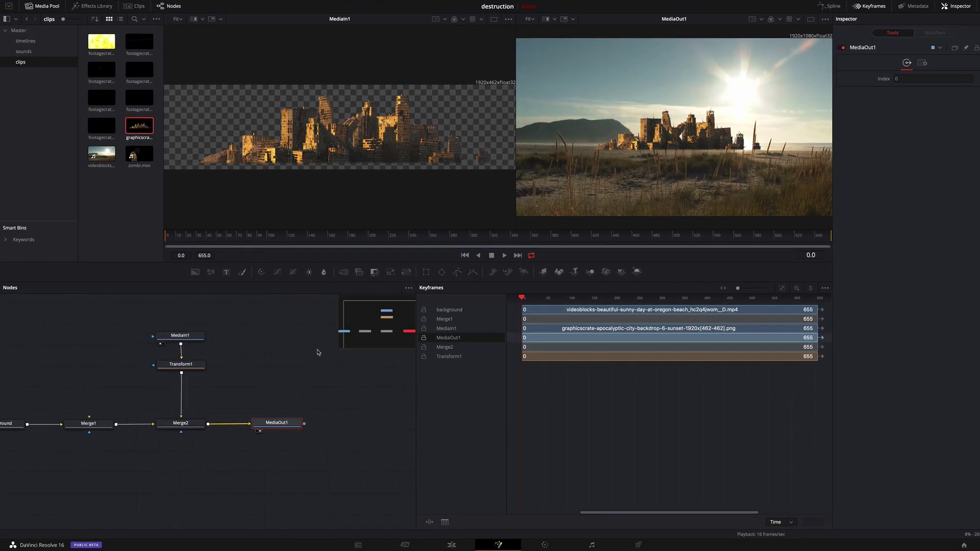
- Add the missile footage as MediaIn2 and scrub through it in the viewer
left_click_drag(280, 426, 346, 427)
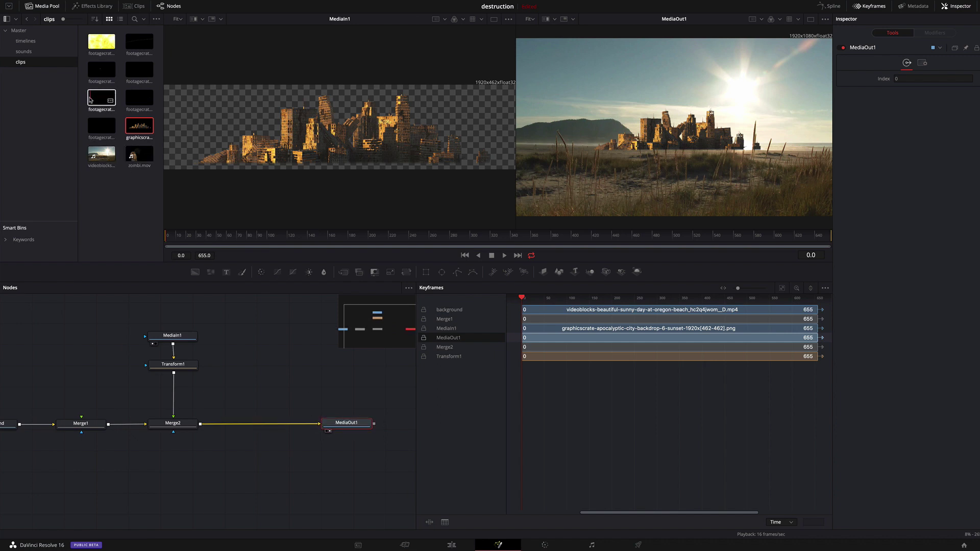
left_click_drag(97, 100, 280, 364)
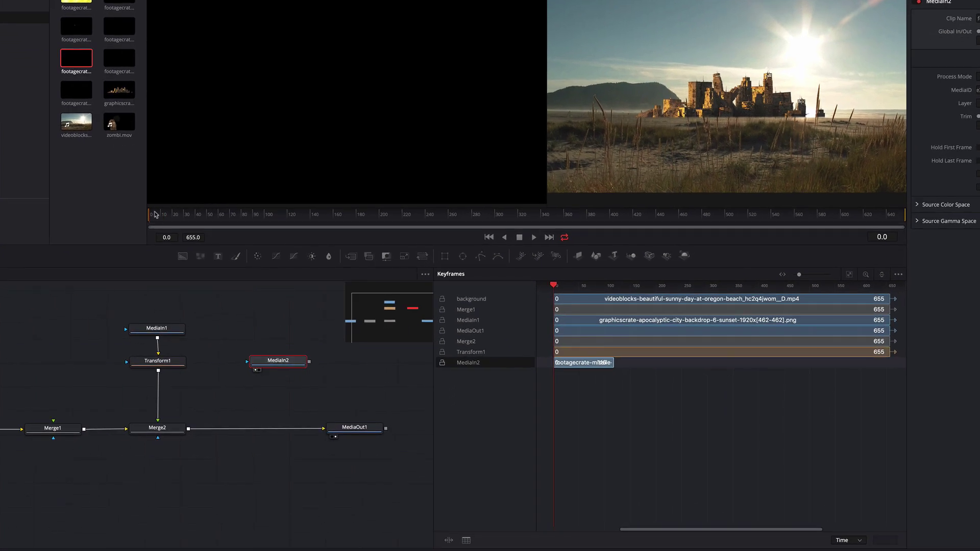
left_click_drag(282, 365, 271, 362)
left_click_drag(555, 287, 619, 291)
left_click_drag(593, 289, 569, 289)
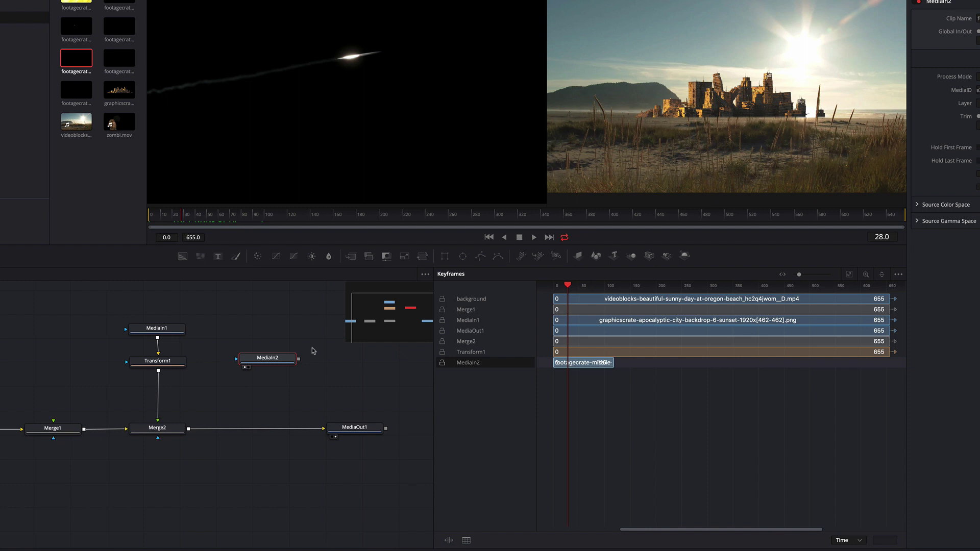
- Align MediaIn2 with MediaIn1, shift its clip to start near frame 100, and play back
left_click_drag(270, 364, 266, 334)
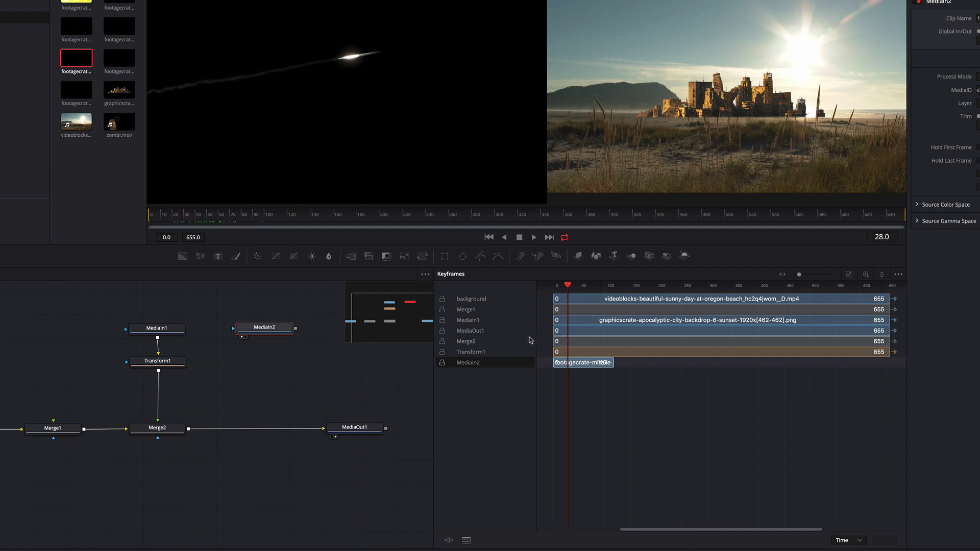
left_click_drag(581, 364, 631, 366)
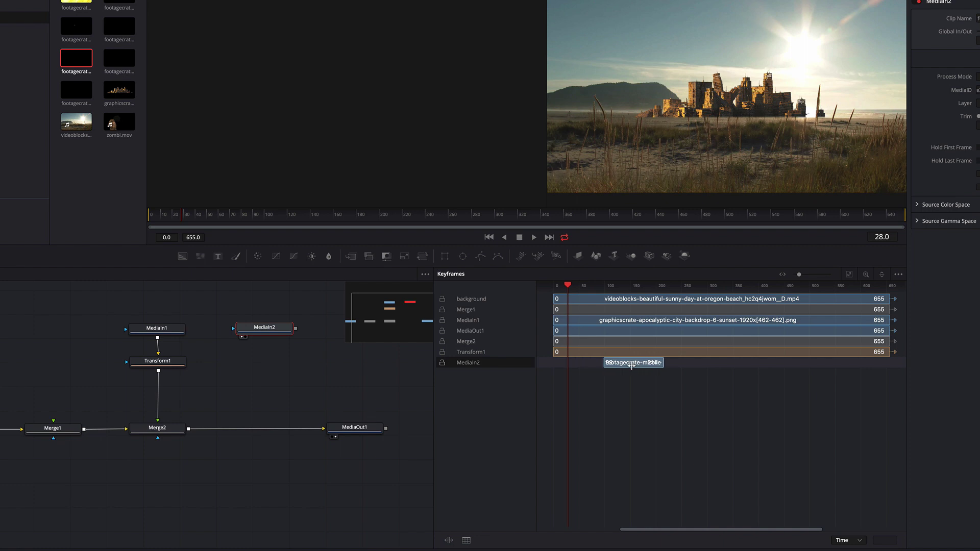
key("space")
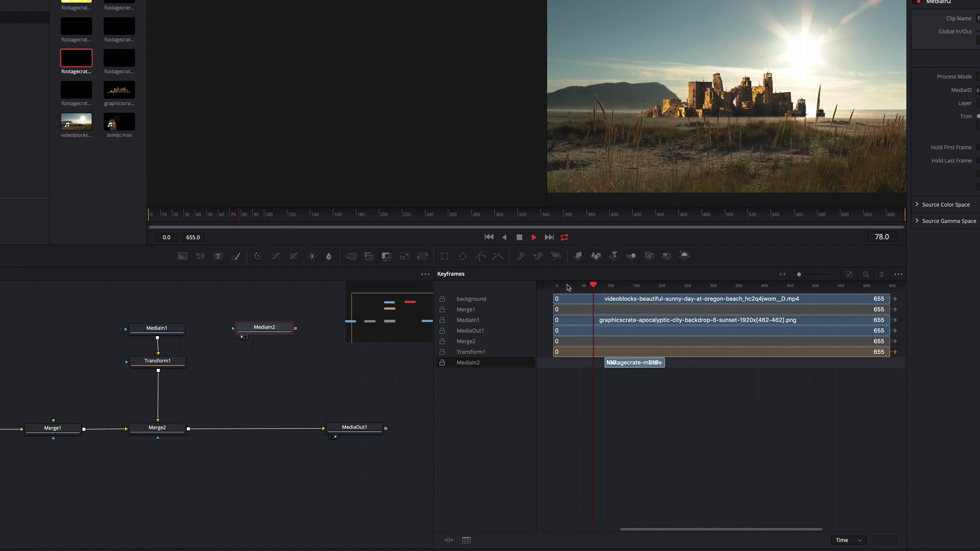
key("space")
key("space")
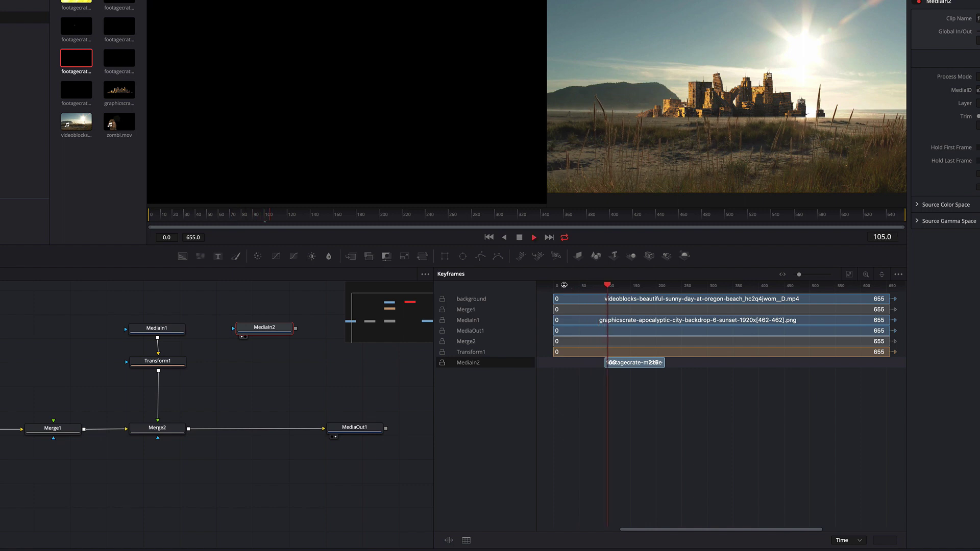
key("space")
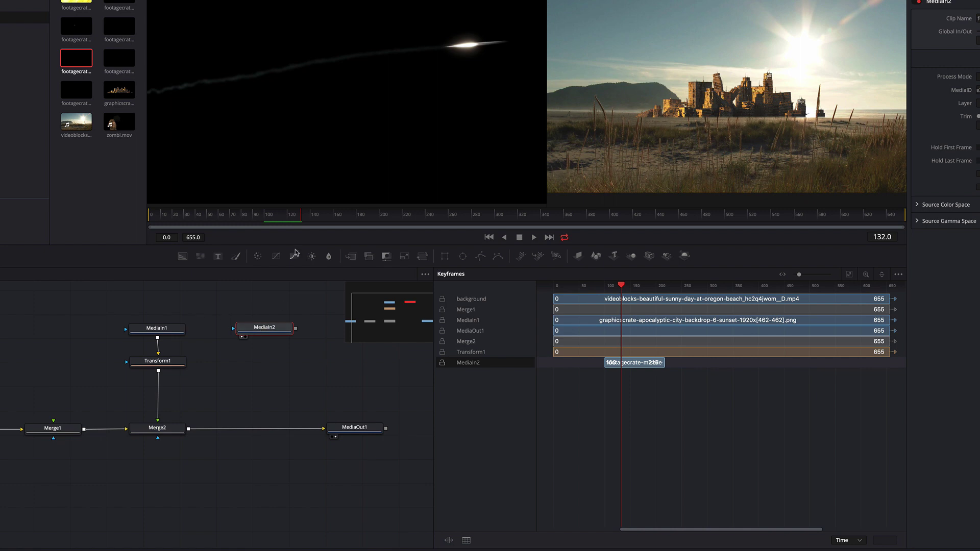
left_click_drag(351, 256, 259, 429)
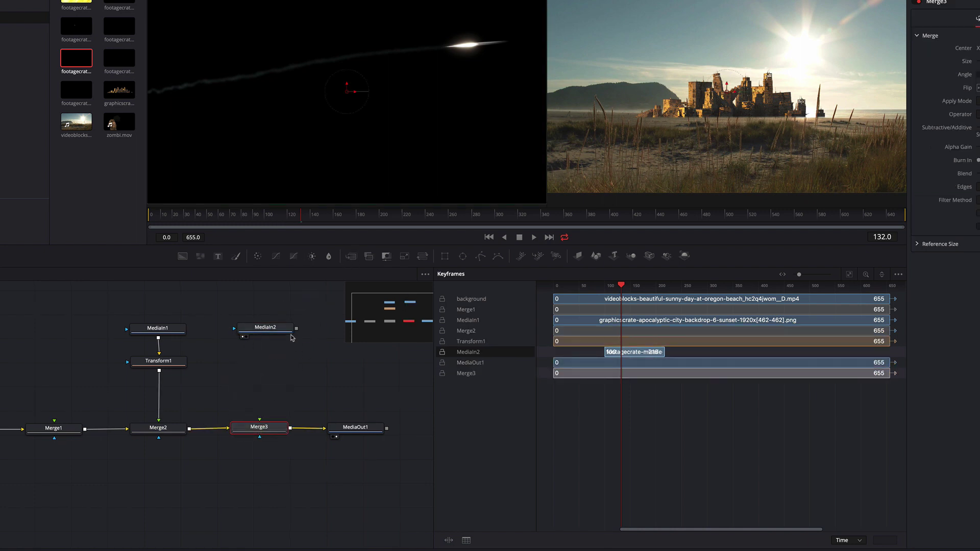
- Feed MediaIn2 into Merge3's foreground and add a Luma Keyer after it
left_click_drag(297, 331, 260, 426)
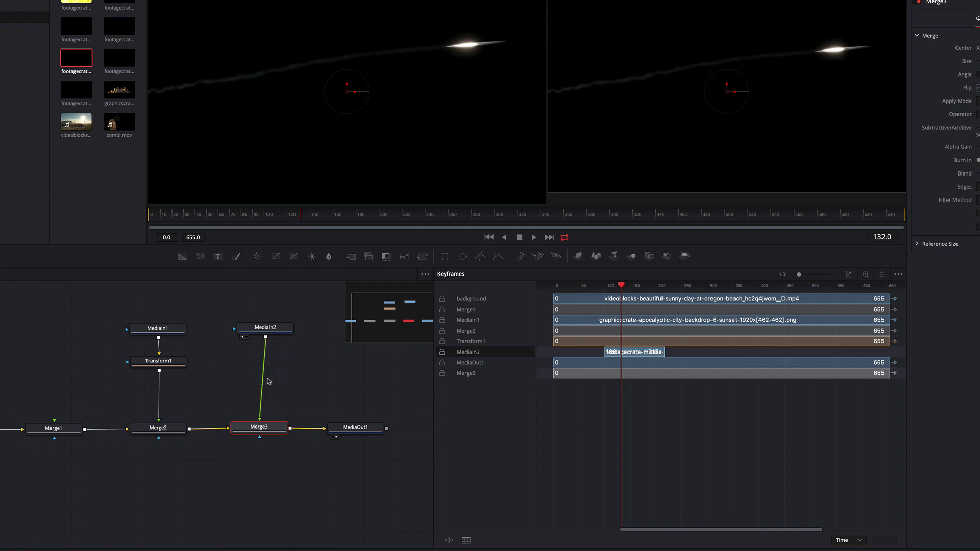
left_click(279, 327)
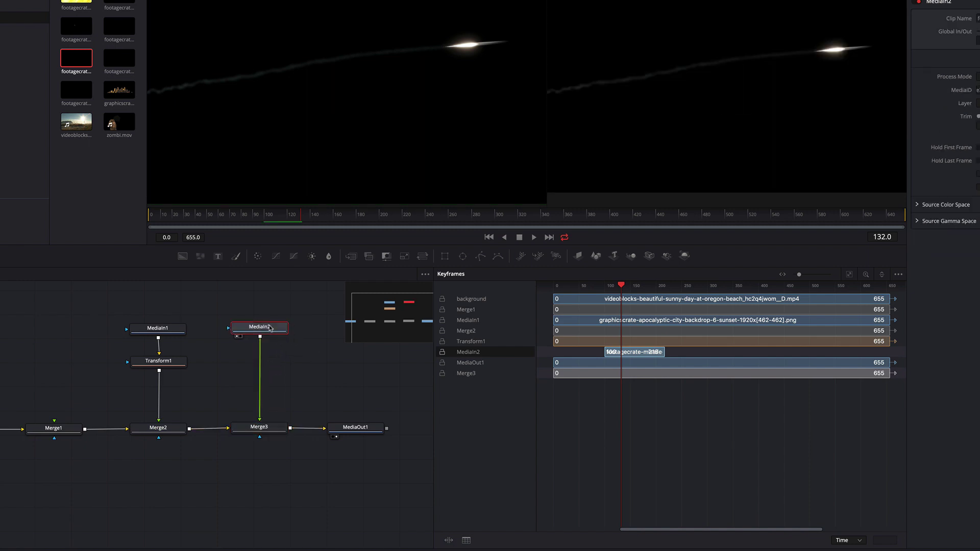
key("shift+space")
type("tran")
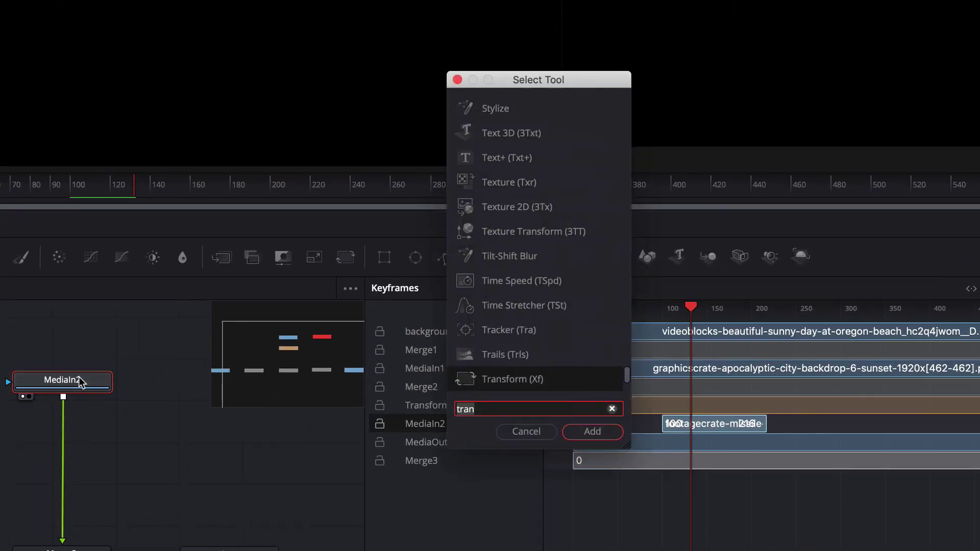
key("BackSpace")
key("BackSpace")
key("BackSpace")
key("BackSpace")
type("lum")
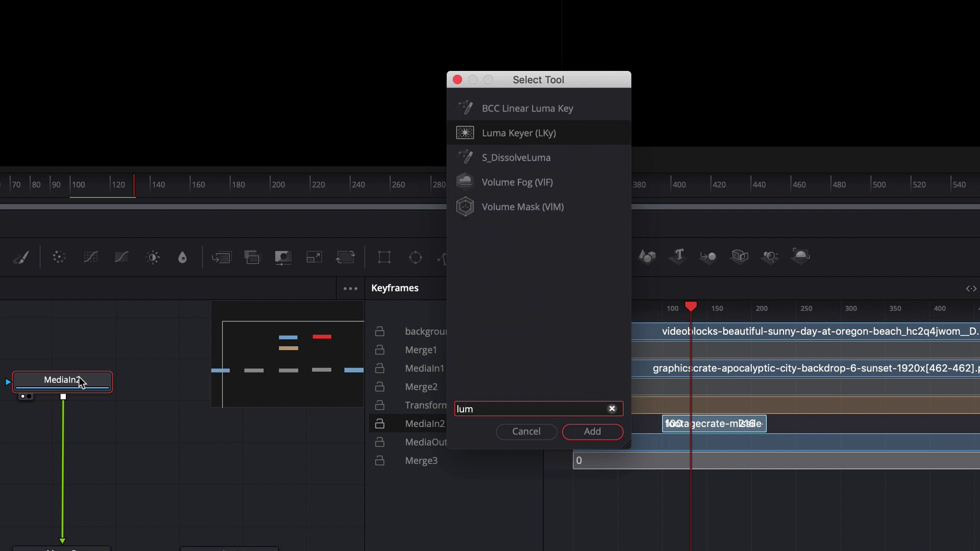
key("Return")
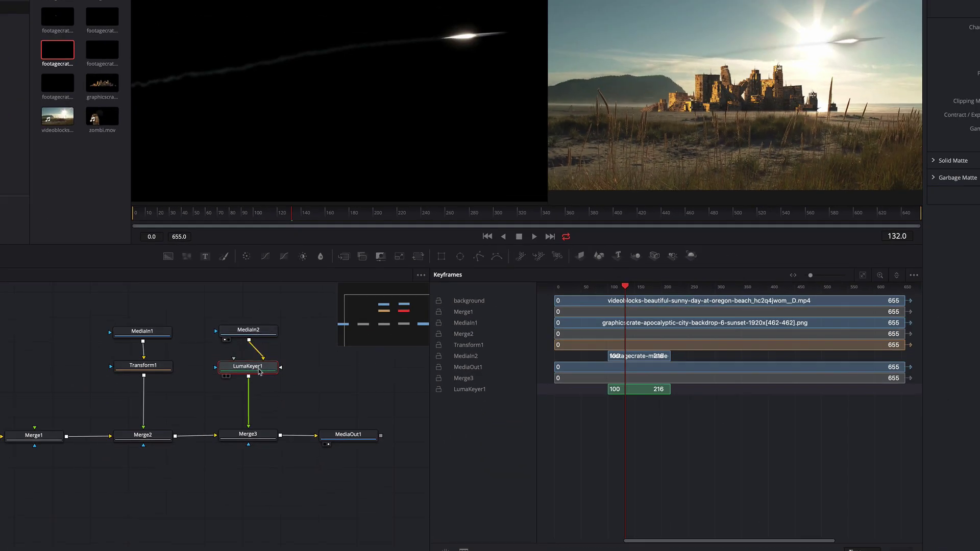
- Play the composite from about frame 70 to review the keyed missile flare
left_click_drag(626, 291, 596, 292)
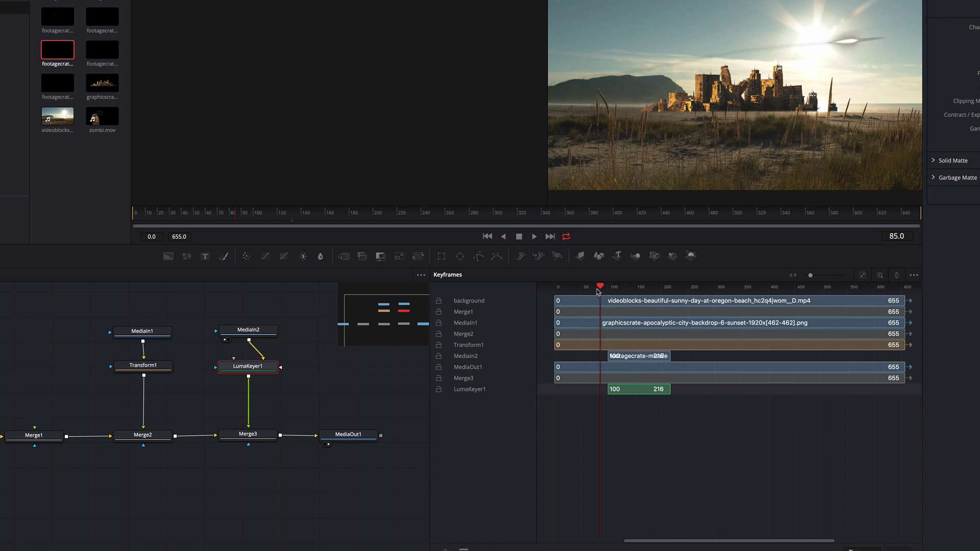
key("space")
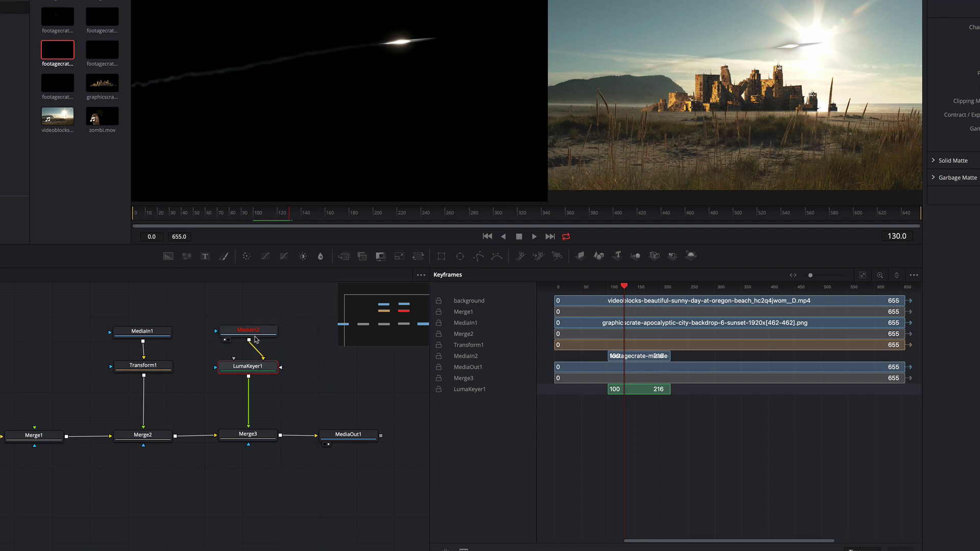
left_click_drag(250, 331, 250, 320)
left_click(261, 366)
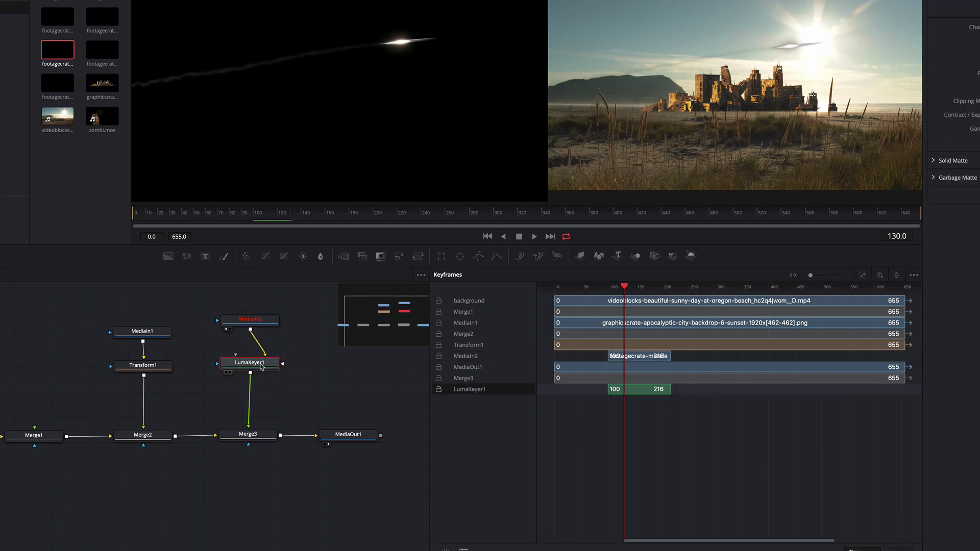
- Add a Soft Glow after LumaKeyer1 and toggle it off and on to compare
key("shift+space")
type("so")
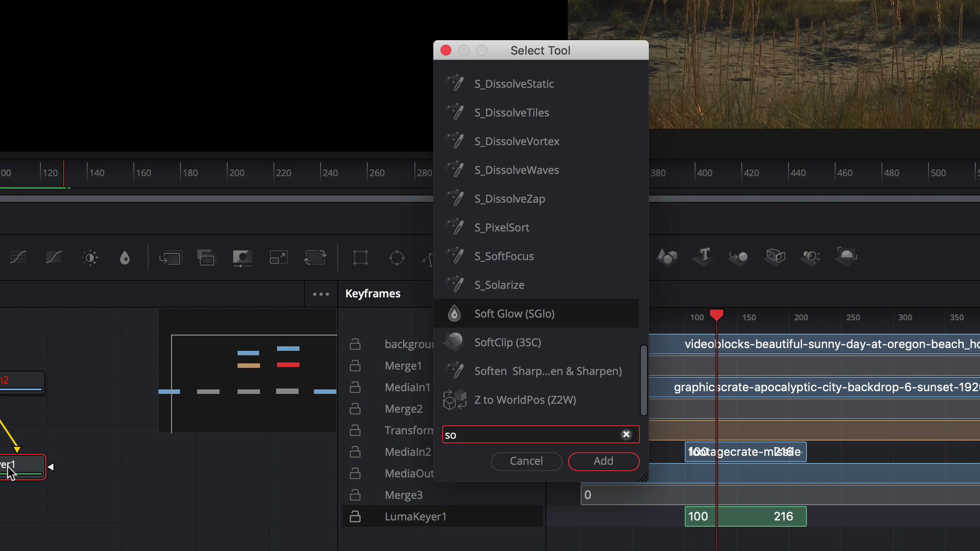
key("Return")
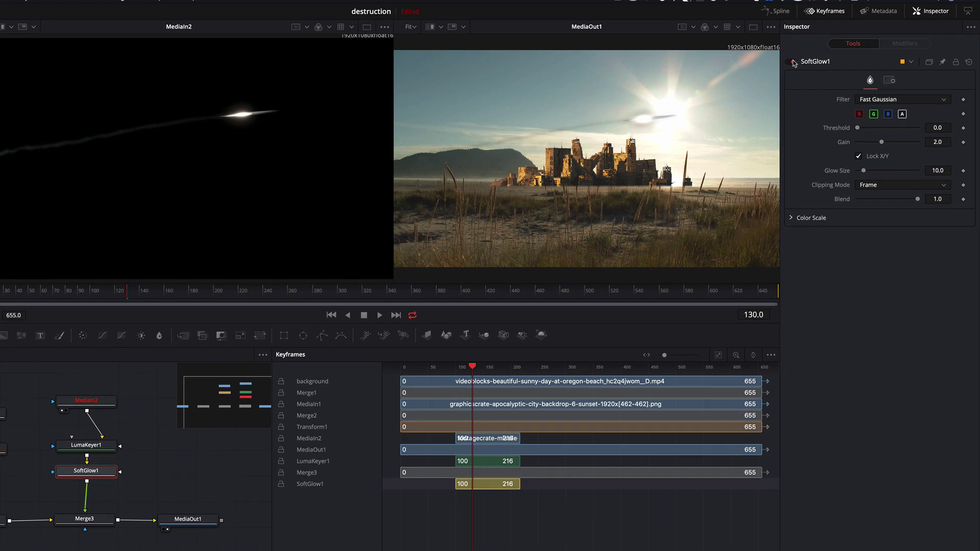
left_click(794, 62)
left_click(794, 62)
- Play back the glowing missile from about frame 60 and move MediaOut1 right for room
left_click_drag(85, 445, 85, 430)
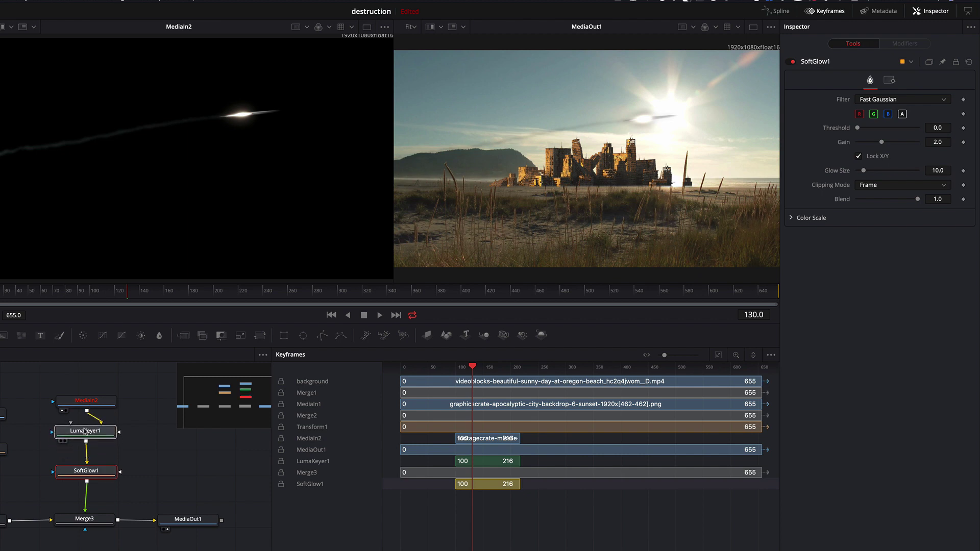
left_click(85, 431)
left_click_drag(473, 368, 439, 368)
key("space")
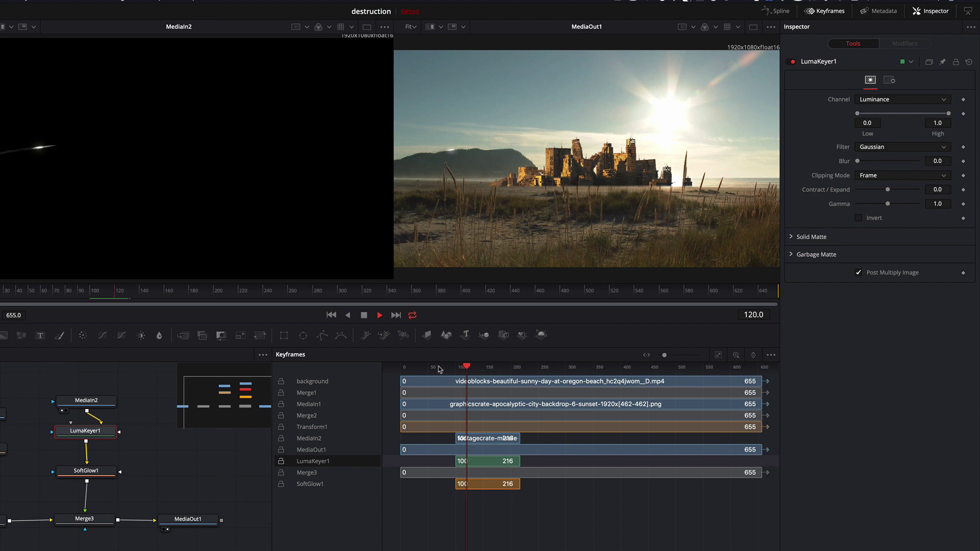
key("space")
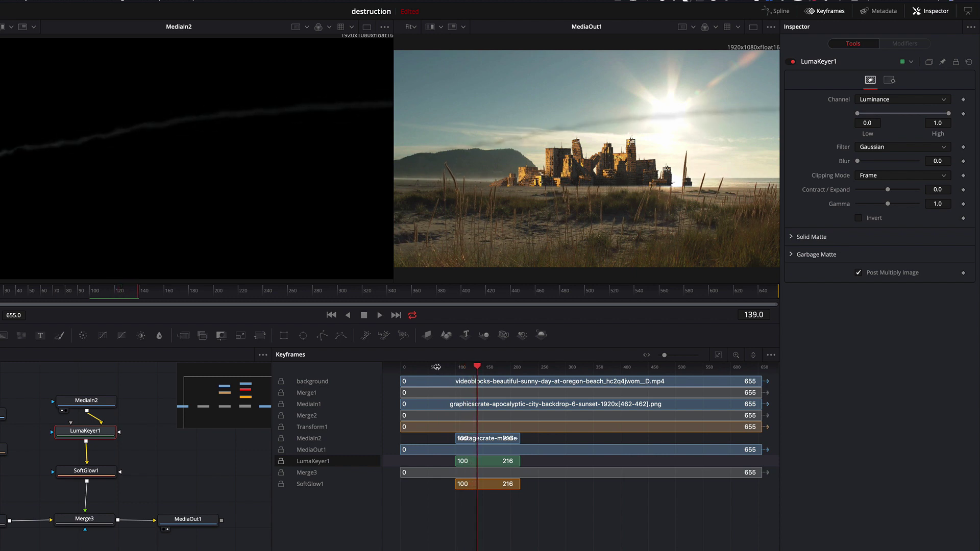
scroll(128, 459, "right", 5)
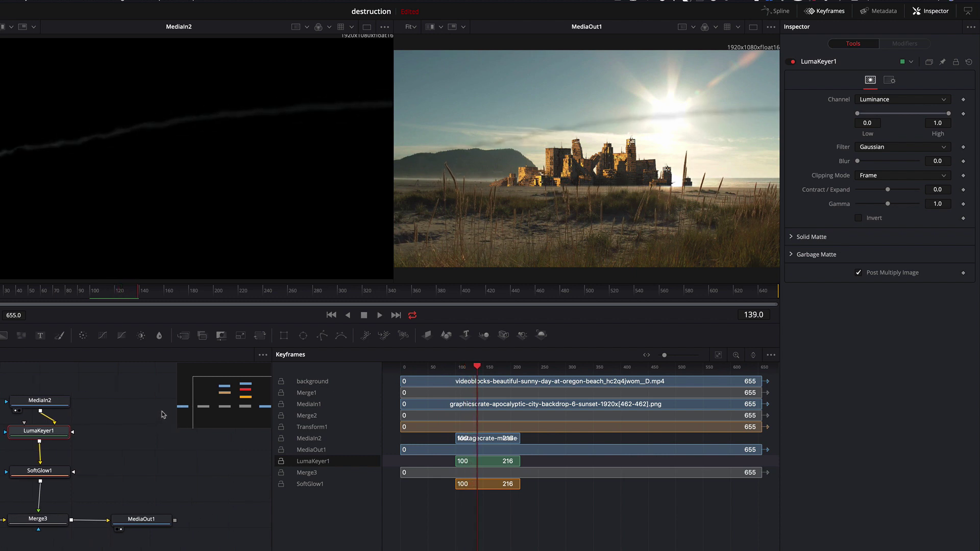
left_click_drag(87, 523, 162, 523)
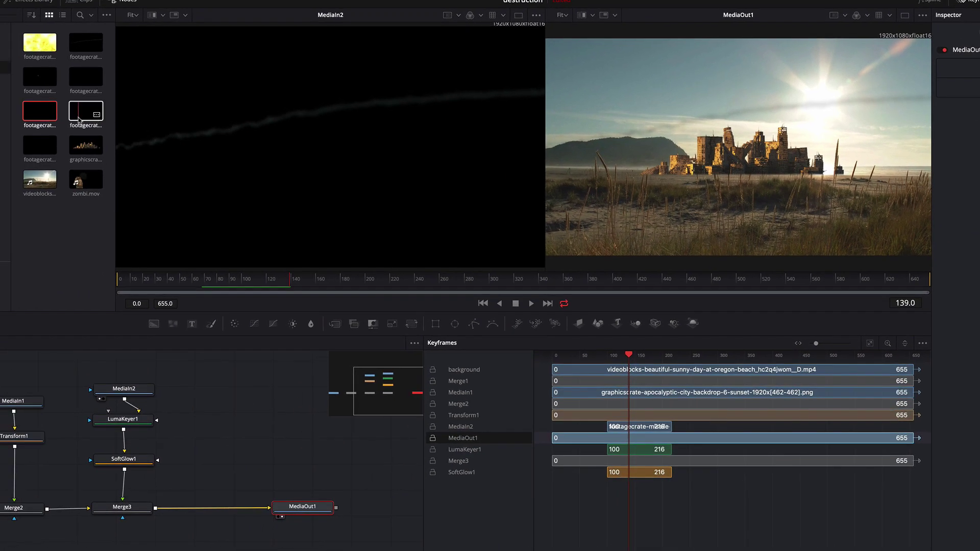
- Bring another flare clip in as MediaIn3 and merge it through a new Merge4 before MediaOut1
left_click_drag(82, 116, 236, 392)
key("1")
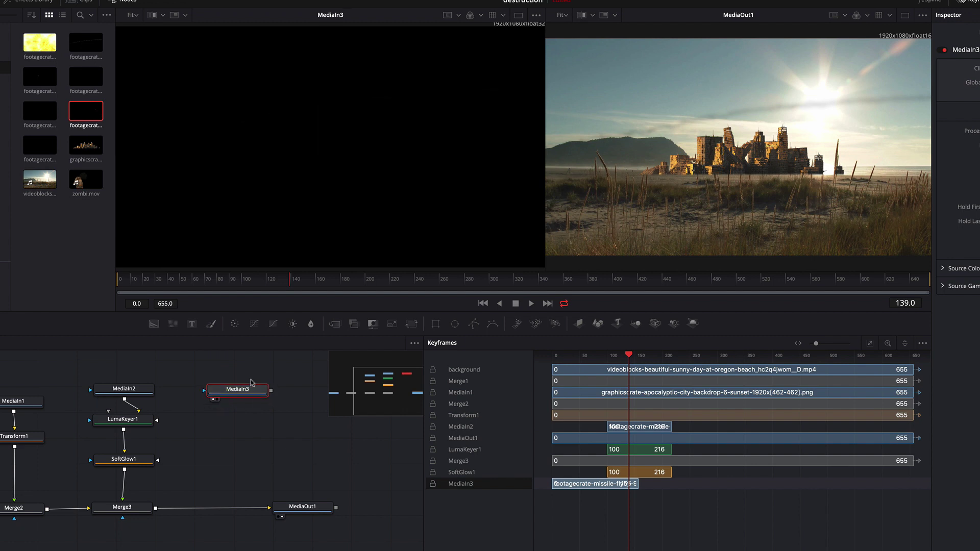
left_click_drag(630, 358, 588, 356)
left_click_drag(242, 392, 234, 391)
left_click_drag(335, 323, 225, 493)
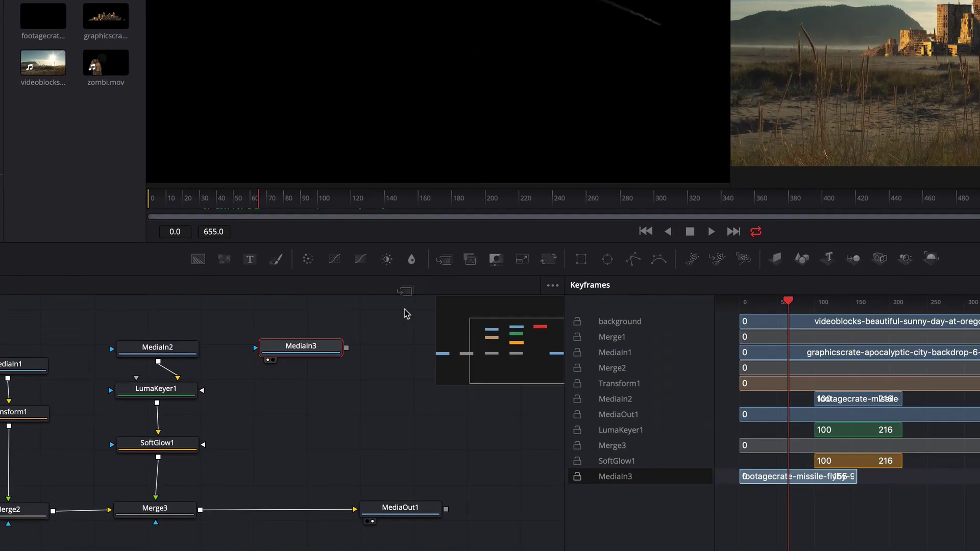
left_click_drag(295, 489, 290, 509)
left_click_drag(347, 351, 289, 513)
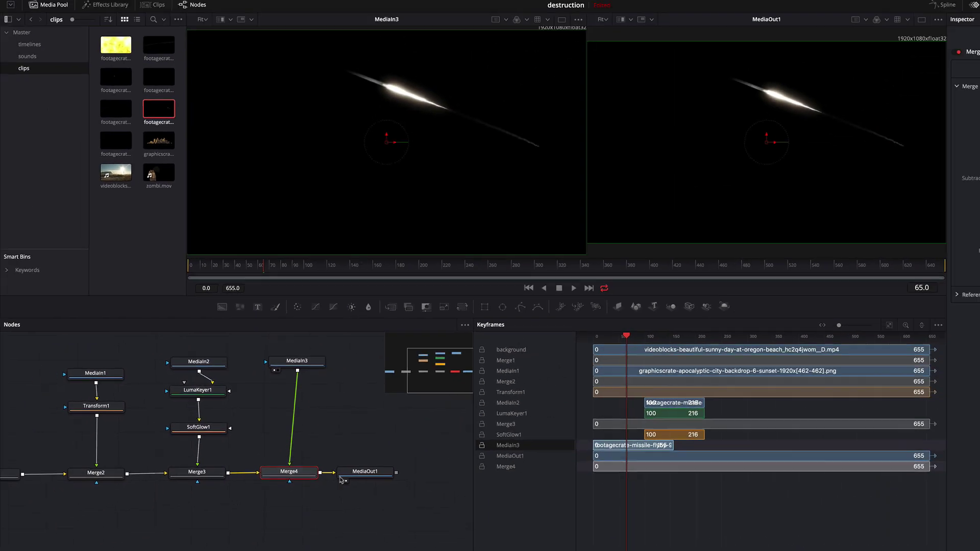
left_click_drag(341, 480, 384, 479)
- Add a Luma Keyer (LumaKeyer2) and a Soft Glow (SoftGlow2) after MediaIn3
left_click(299, 364)
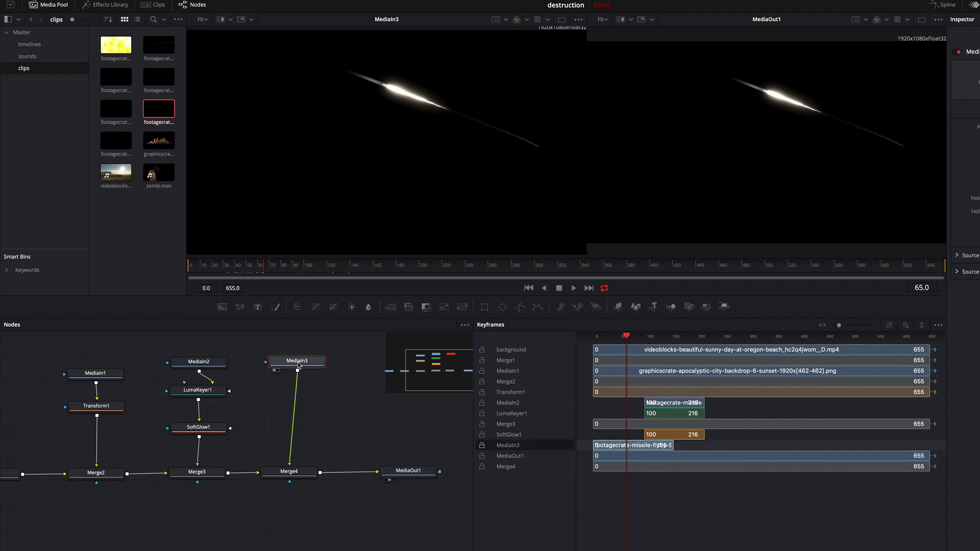
key("shift+space")
type("so")
key("BackSpace")
key("BackSpace")
type("luma")
key("Return")
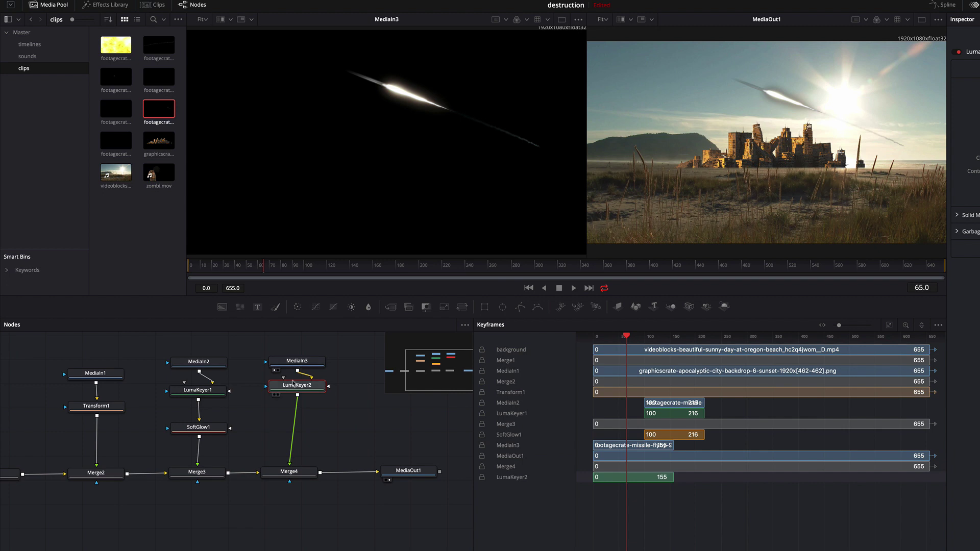
key("shift+space")
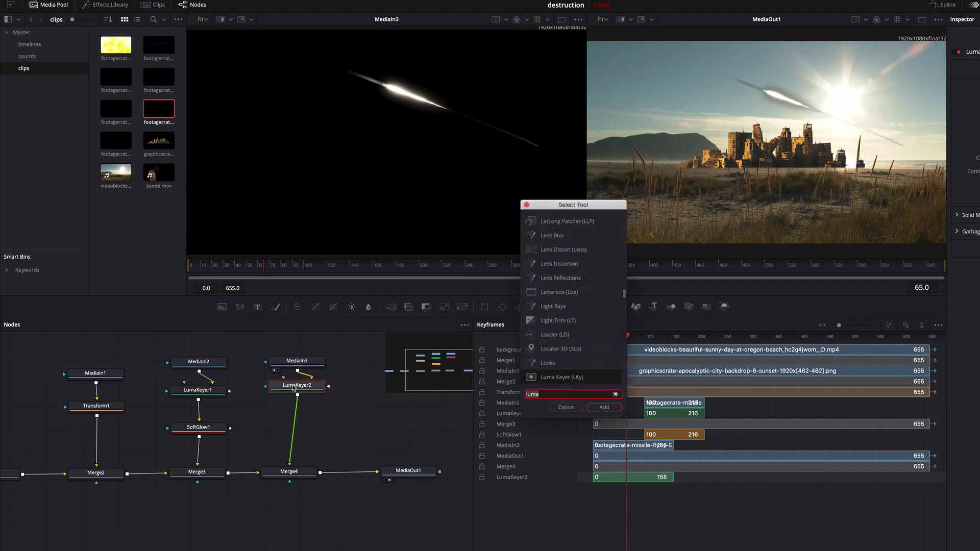
type("so")
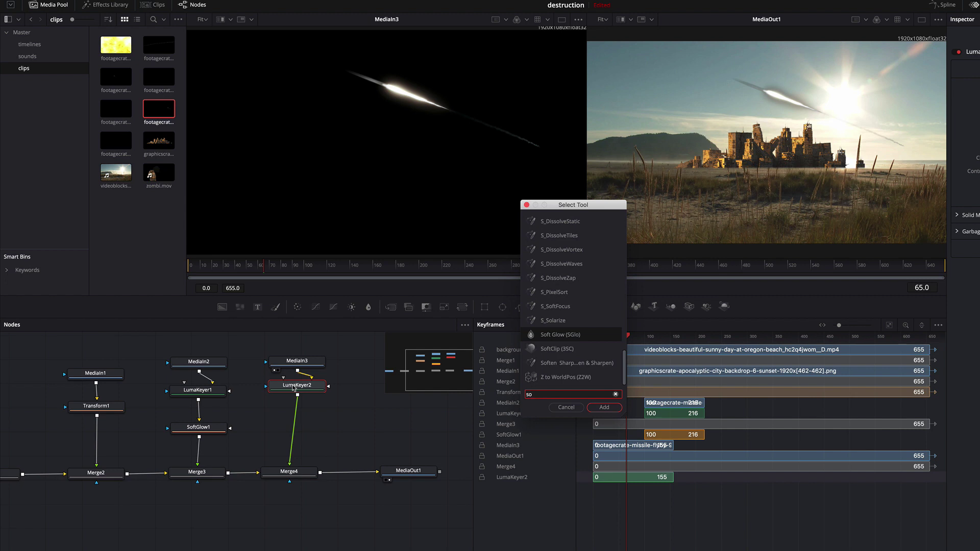
key("Return")
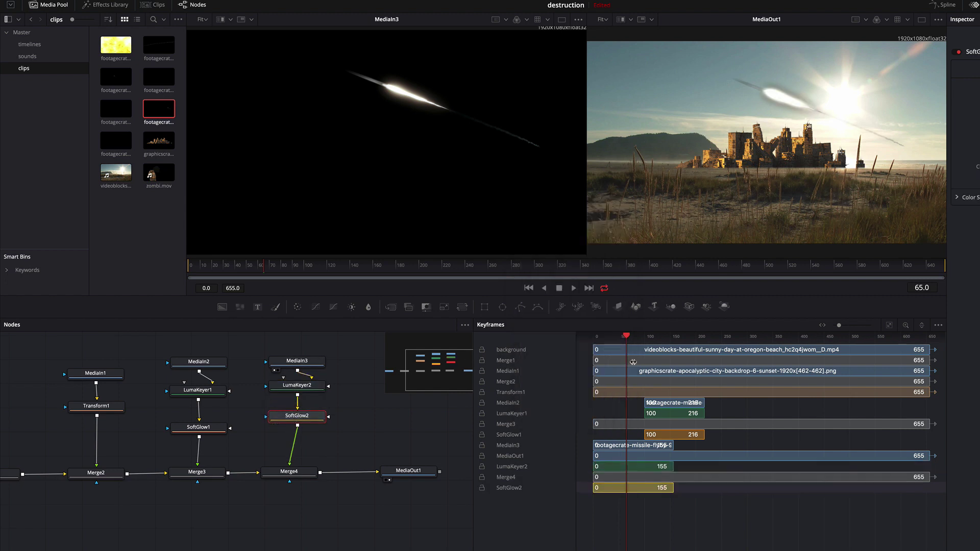
- Slide the MediaIn3 clip bar to span frames 162–317 and play to check the timing
left_click(309, 361)
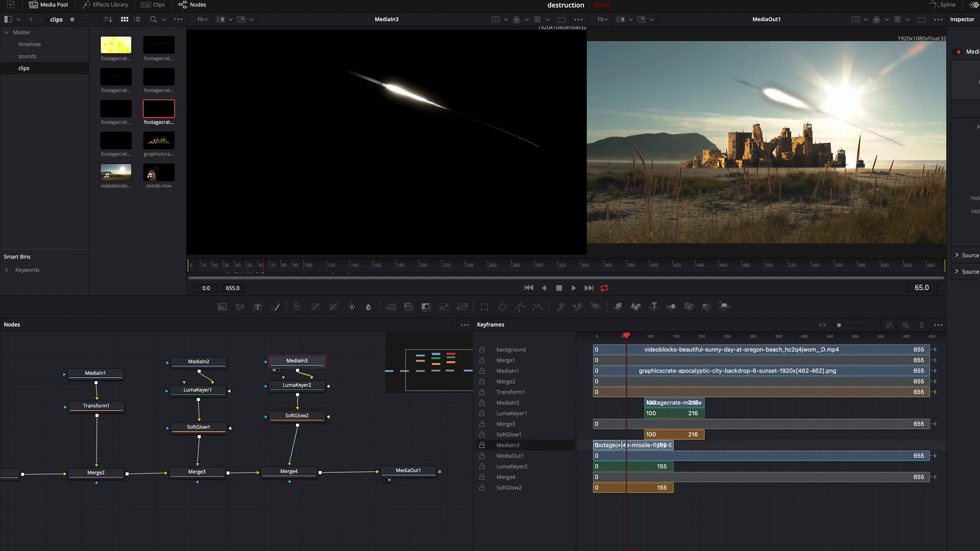
left_click_drag(623, 445, 705, 449)
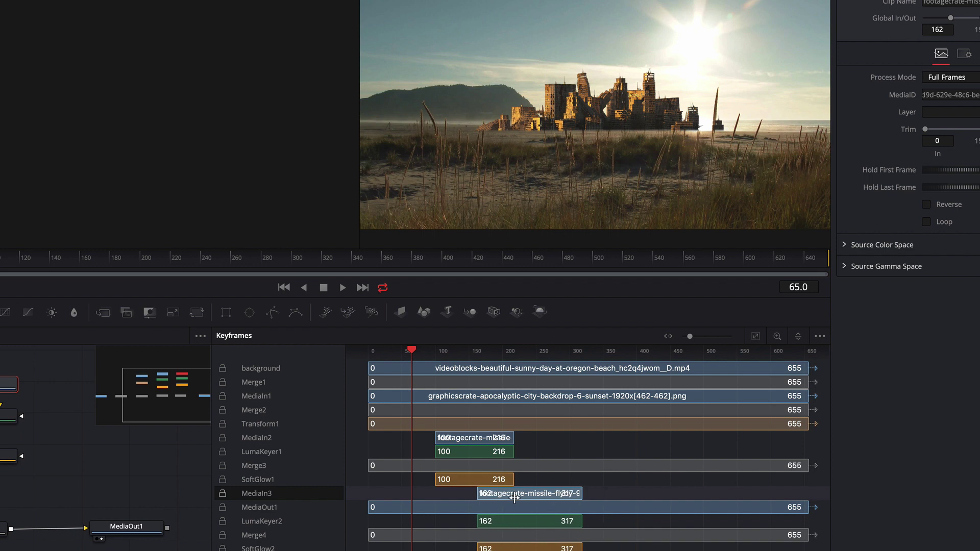
key("space")
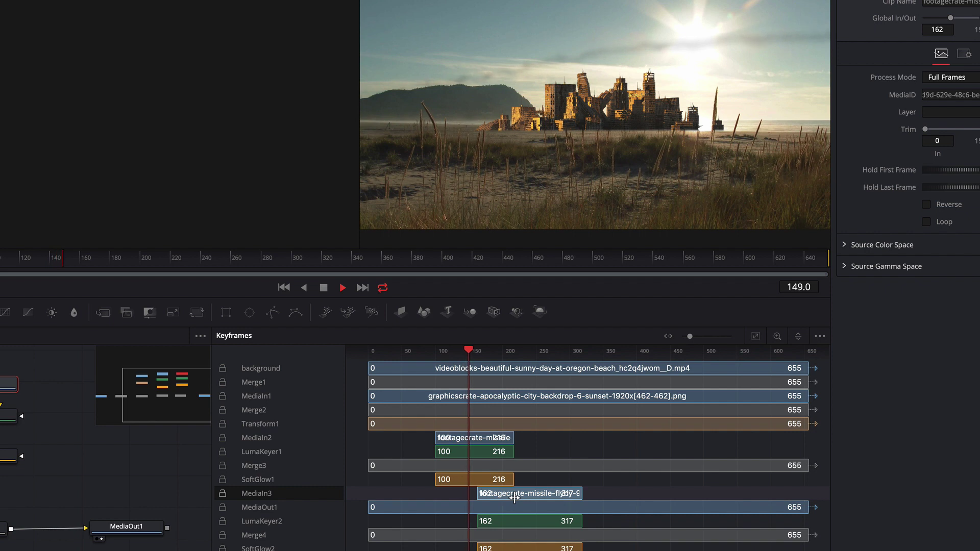
- Move the second missile clip's start to frame 137 and scrub to review its timing
key("space")
left_click_drag(520, 494, 503, 494)
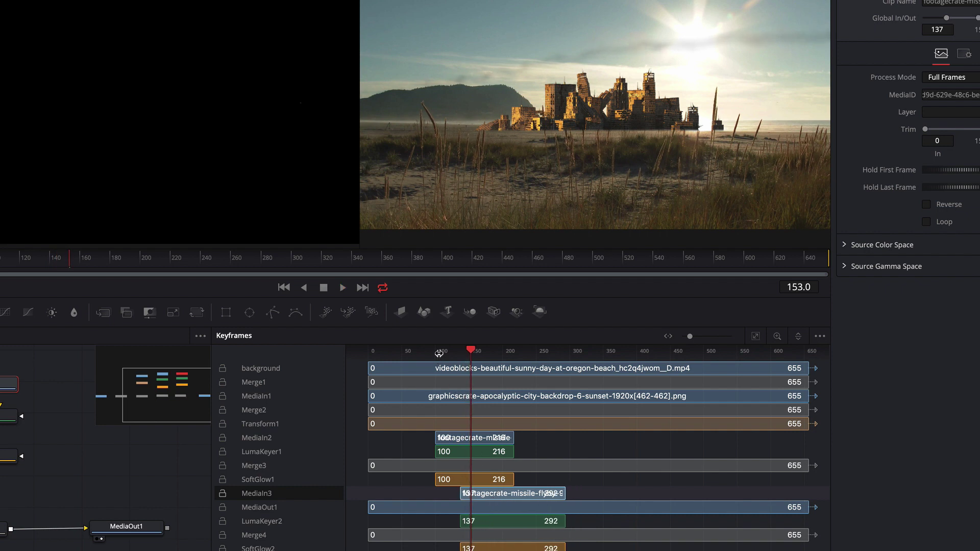
left_click_drag(461, 350, 447, 350)
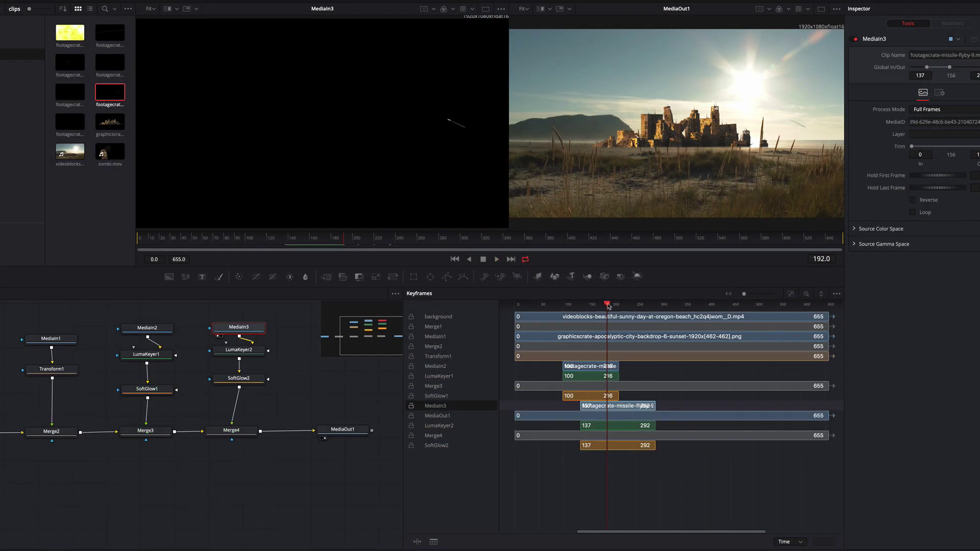
left_click_drag(607, 305, 612, 306)
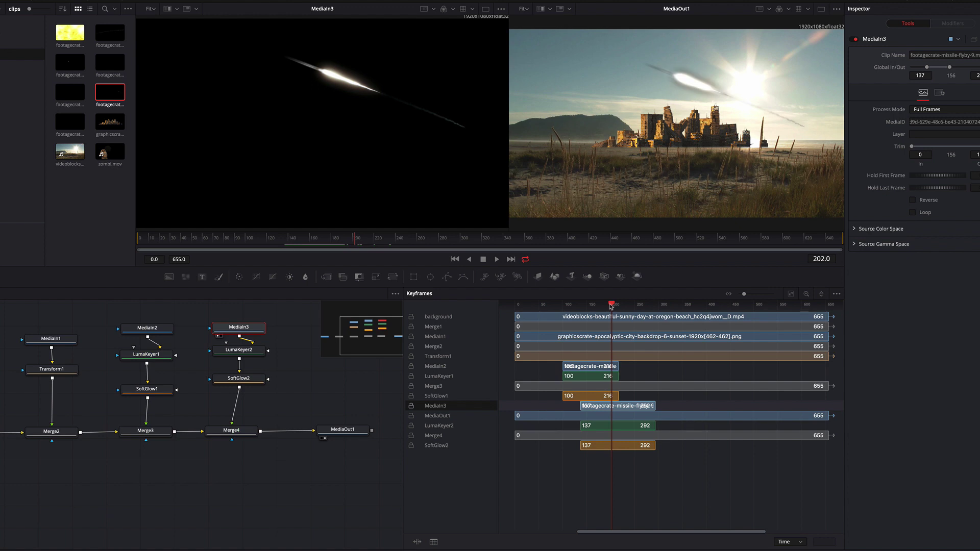
- Shift MediaOut1 further right and bring another missile flyby clip in as MediaIn4
scroll(291, 367, "right", 5)
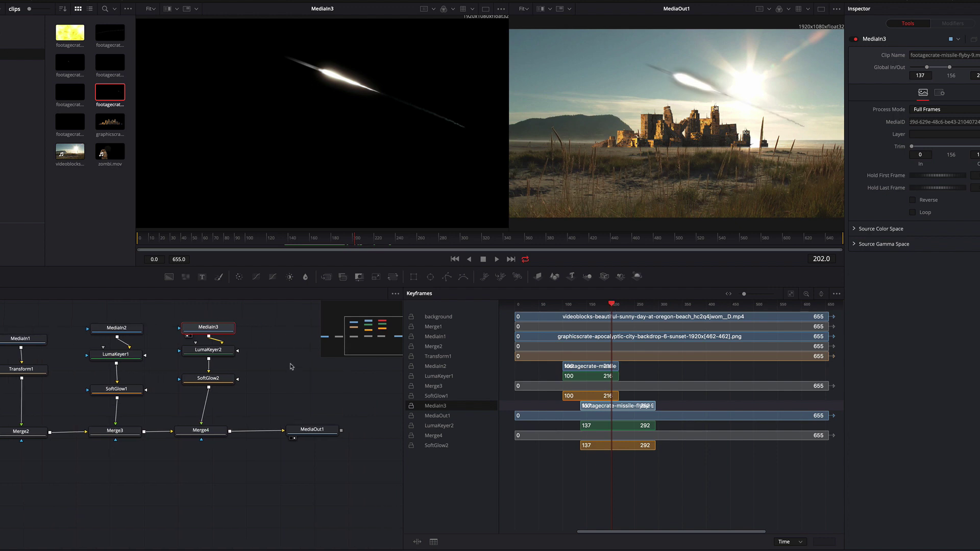
left_click_drag(234, 429, 291, 431)
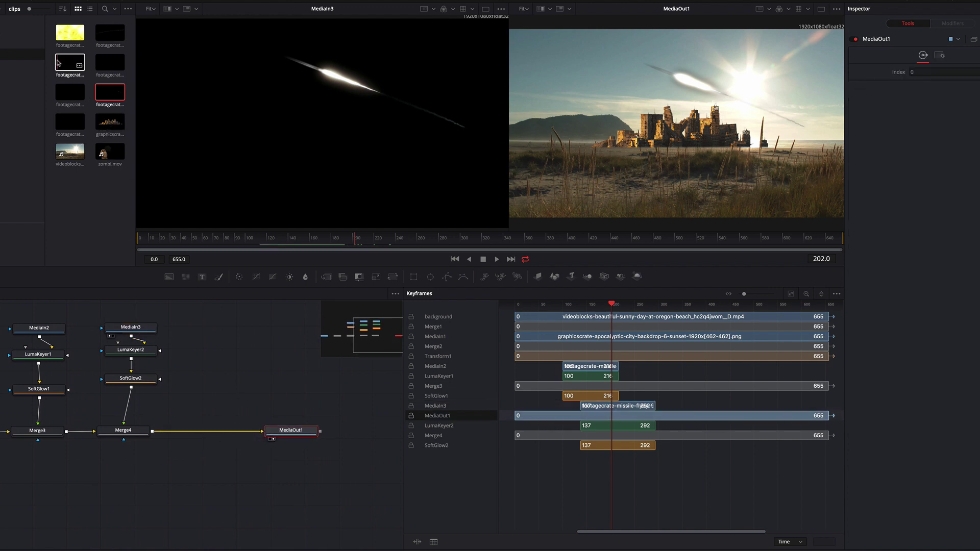
left_click_drag(76, 64, 225, 330)
- Preview the MediaIn4 missile clip and merge it into the composite through a new Merge5
key("1")
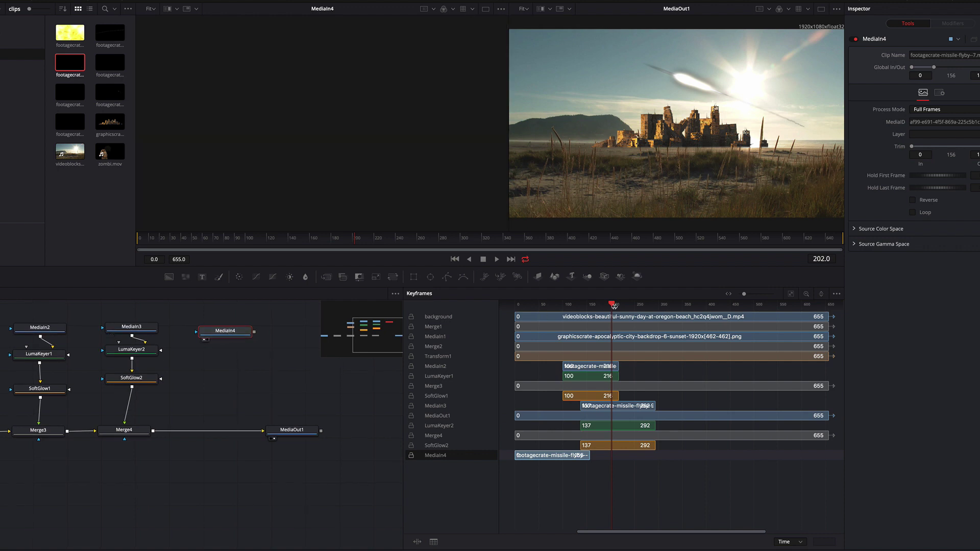
left_click_drag(612, 305, 540, 312)
key("space")
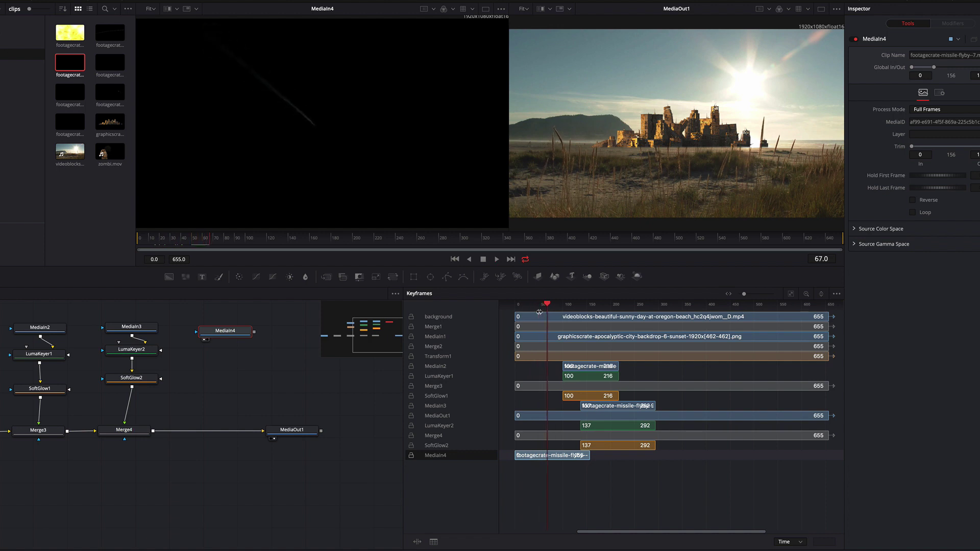
left_click_drag(226, 332, 222, 332)
left_click_drag(328, 277, 211, 431)
left_click_drag(222, 336, 212, 431)
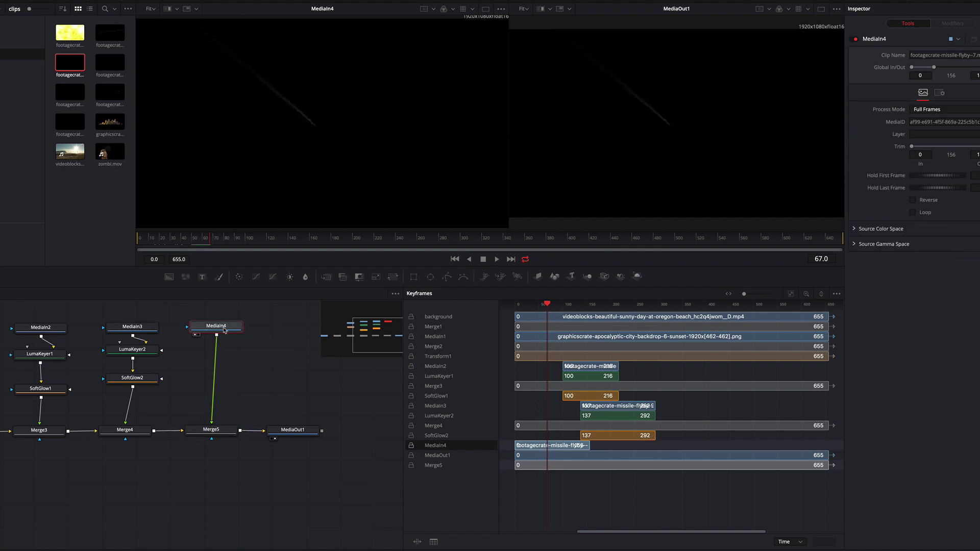
- Add a Luma Keyer (LumaKeyer3) after MediaIn4 and play the composite from the start
key("shift+space")
type("lum")
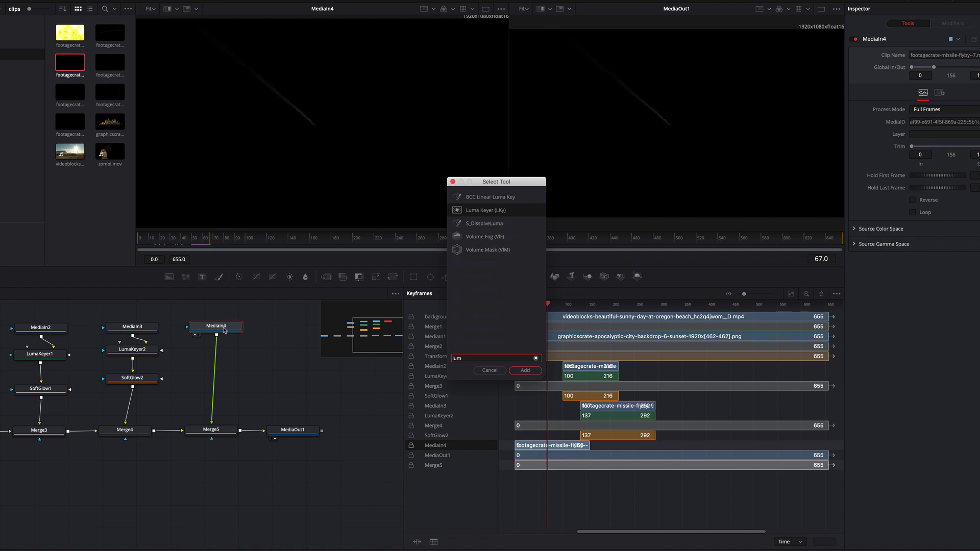
key("Return")
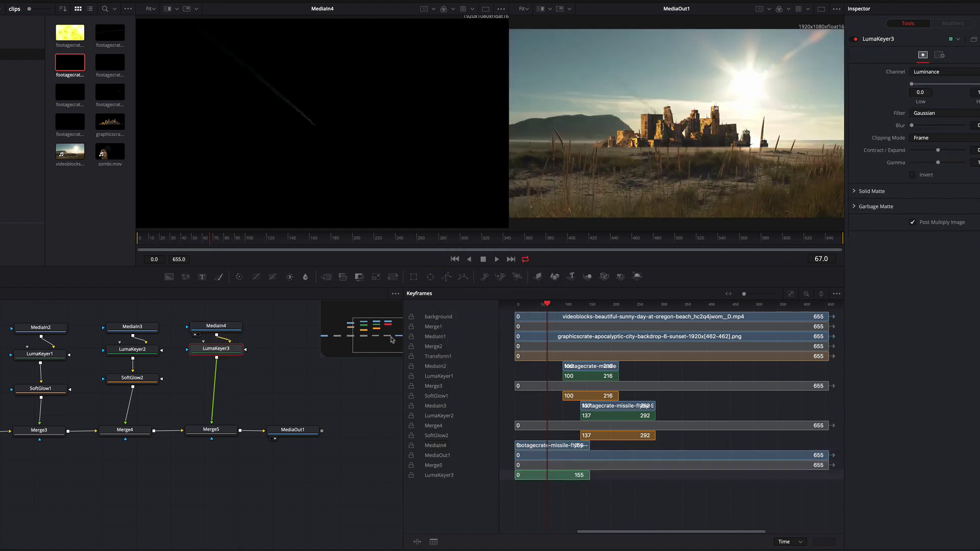
left_click_drag(546, 305, 520, 306)
key("space")
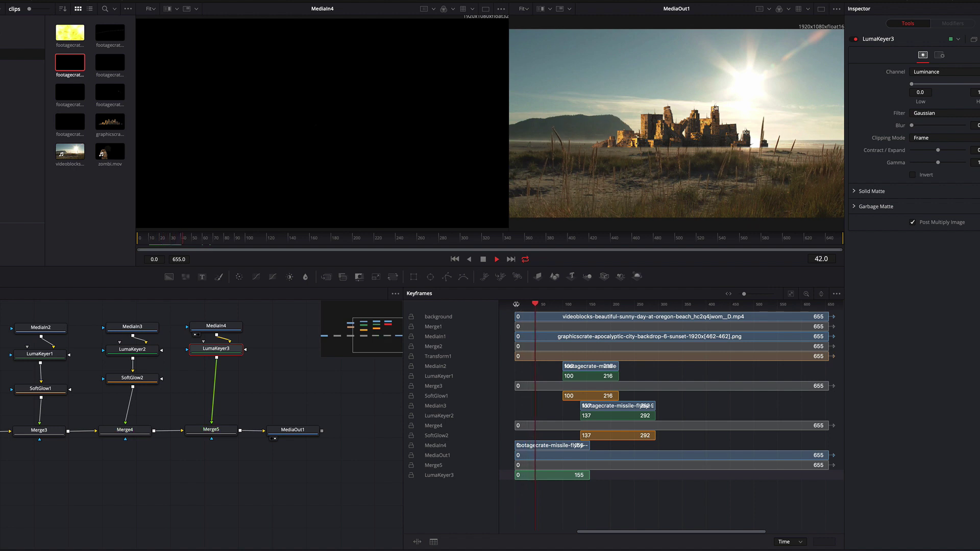
left_click(545, 304)
left_click_drag(549, 305, 546, 305)
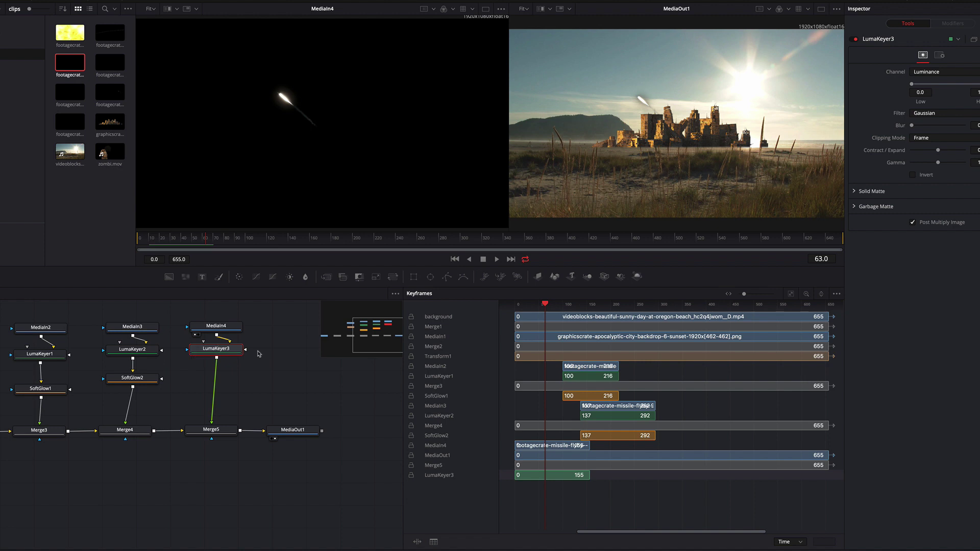
key("shift+space")
- Add Transform2 after LumaKeyer3 and move the third missile right toward the sun, fine-tuning its height
type("trans")
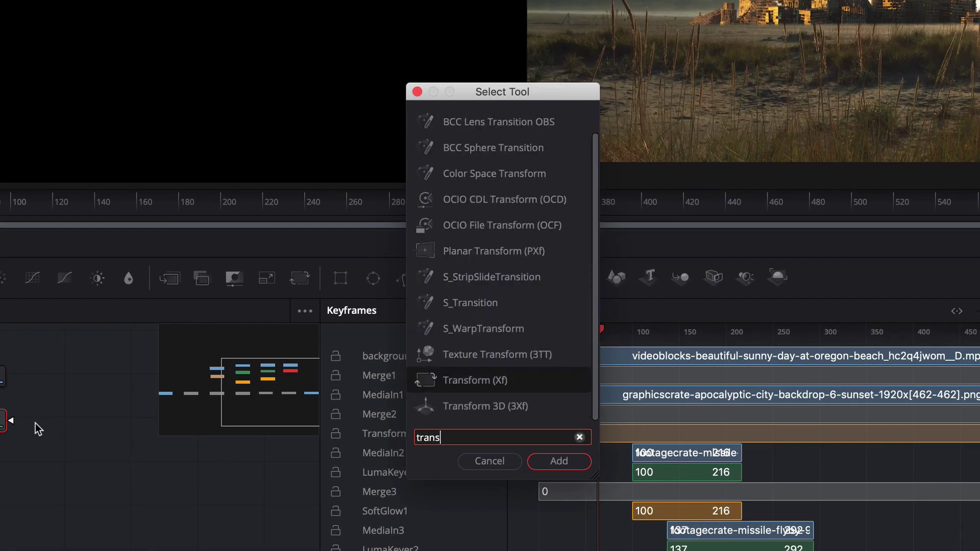
key("Return")
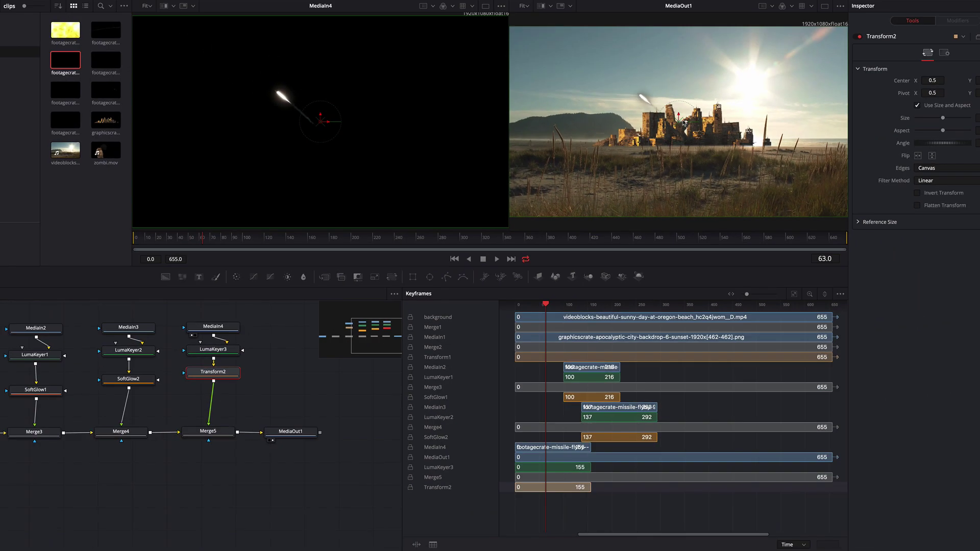
left_click_drag(684, 123, 790, 116)
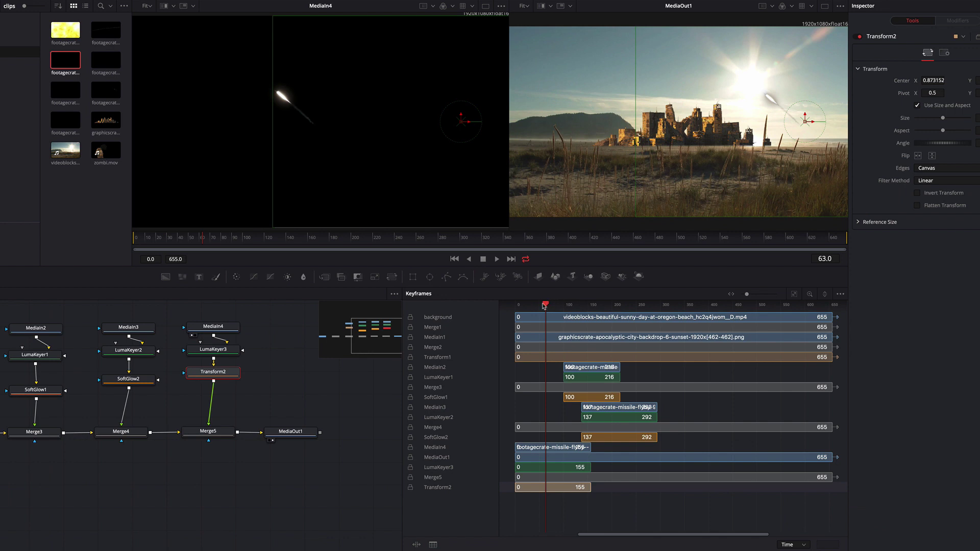
left_click_drag(545, 304, 541, 306)
key("space")
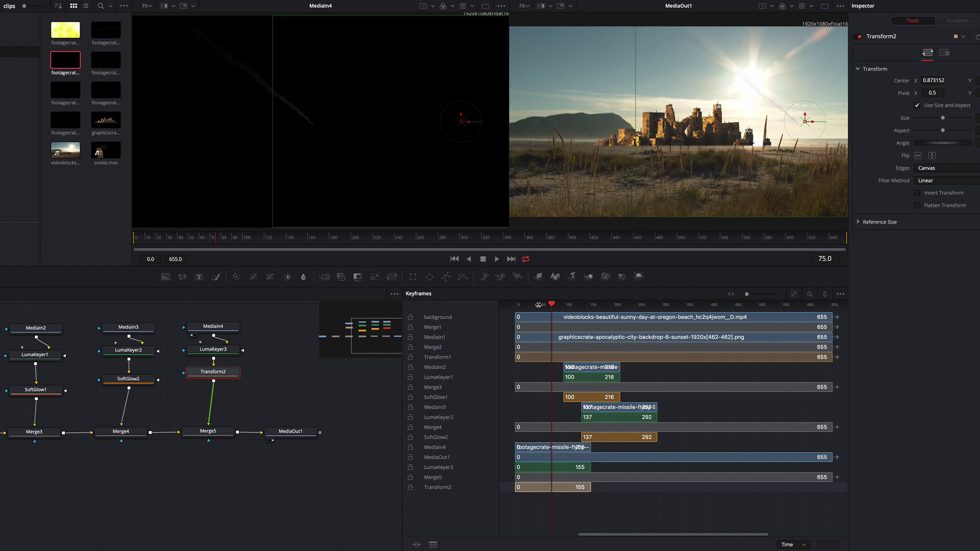
left_click_drag(805, 116, 807, 136)
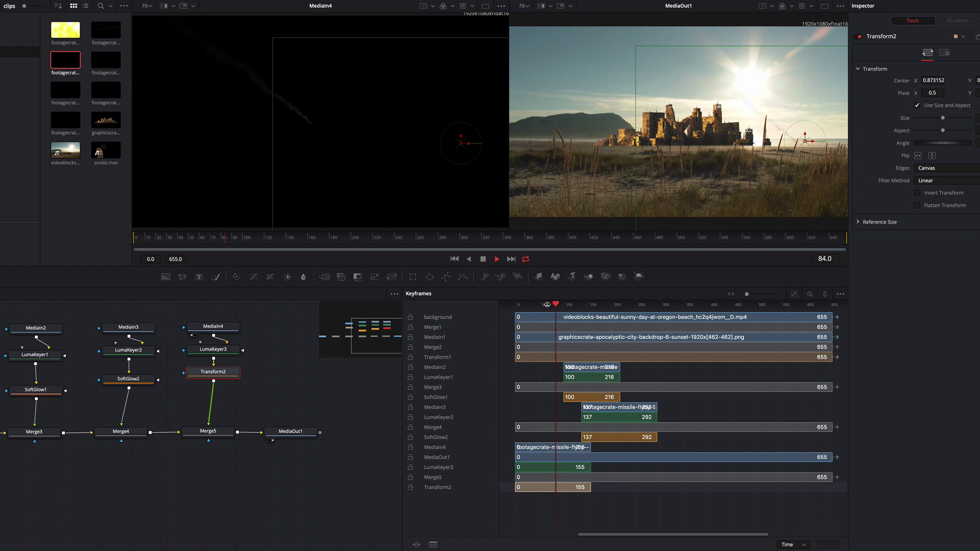
left_click_drag(537, 308, 530, 308)
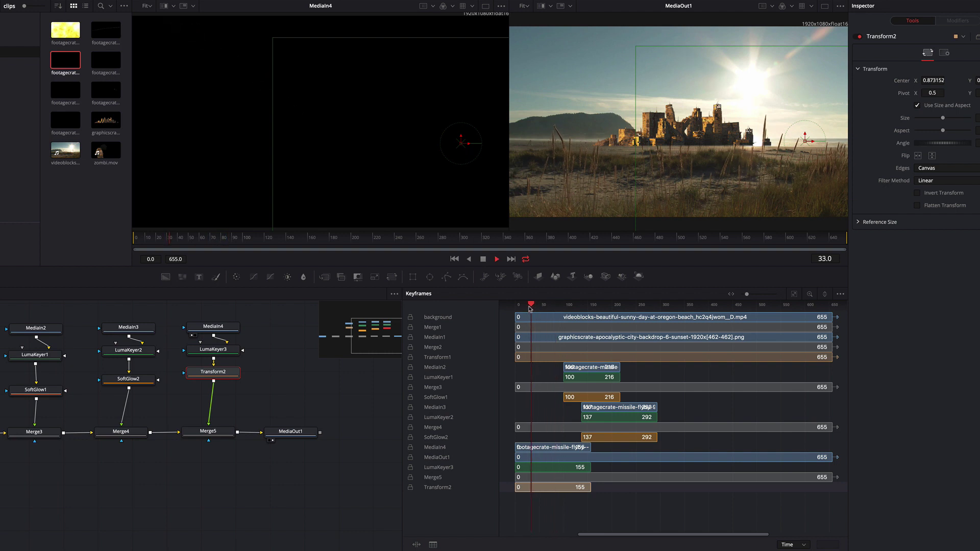
key("space")
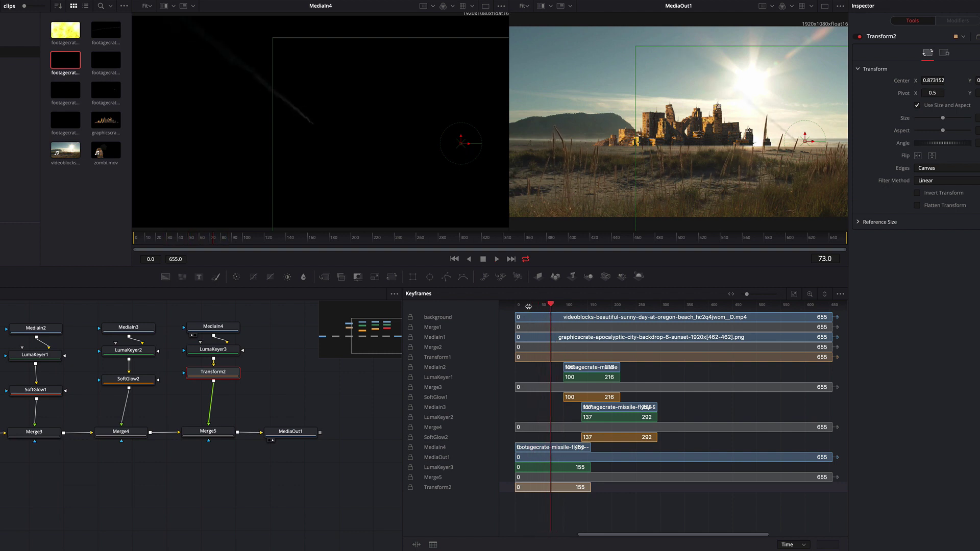
left_click_drag(806, 135, 805, 128)
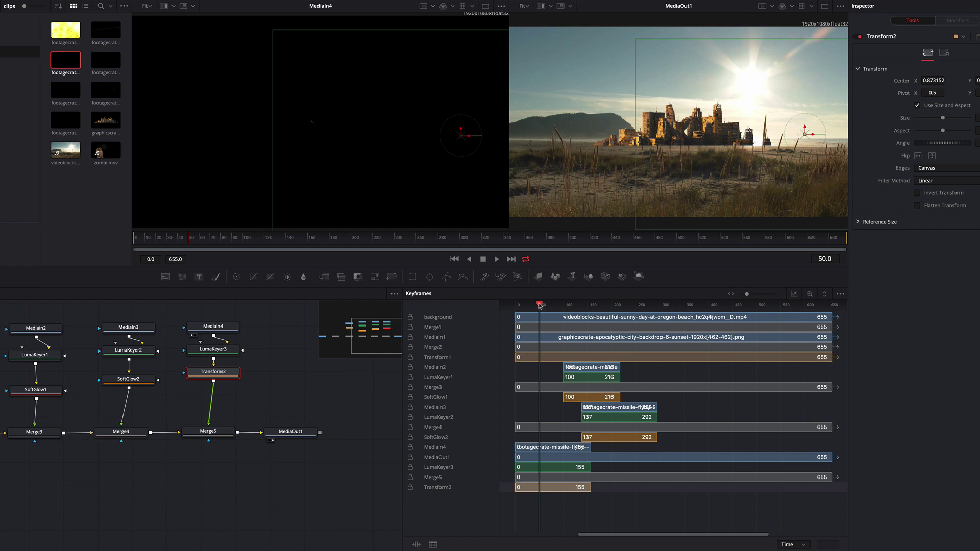
key("space")
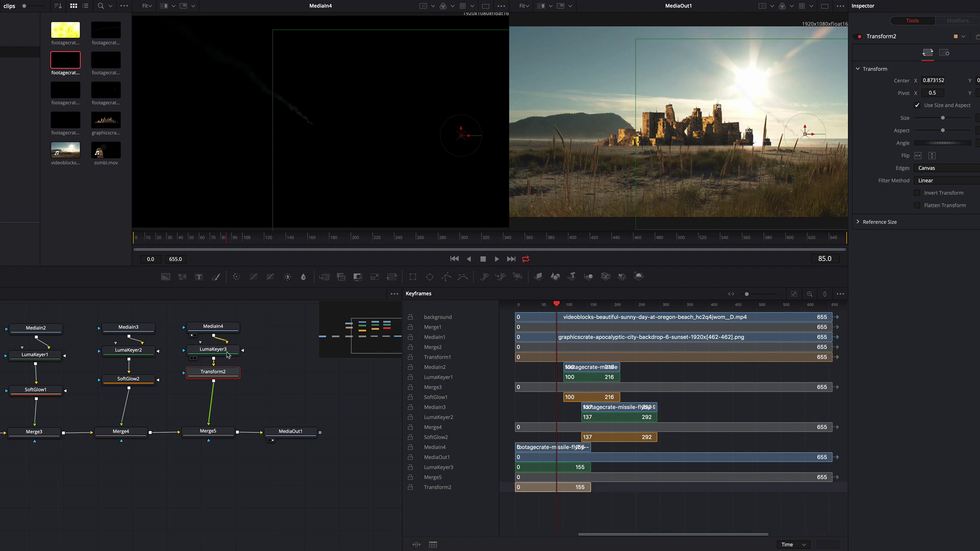
key("shift+space")
- Add a Soft Glow (SoftGlow3) after Transform2 and scrub back to judge the glow
type("trans")
key("BackSpace")
key("BackSpace")
key("BackSpace")
key("BackSpace")
key("BackSpace")
type("so")
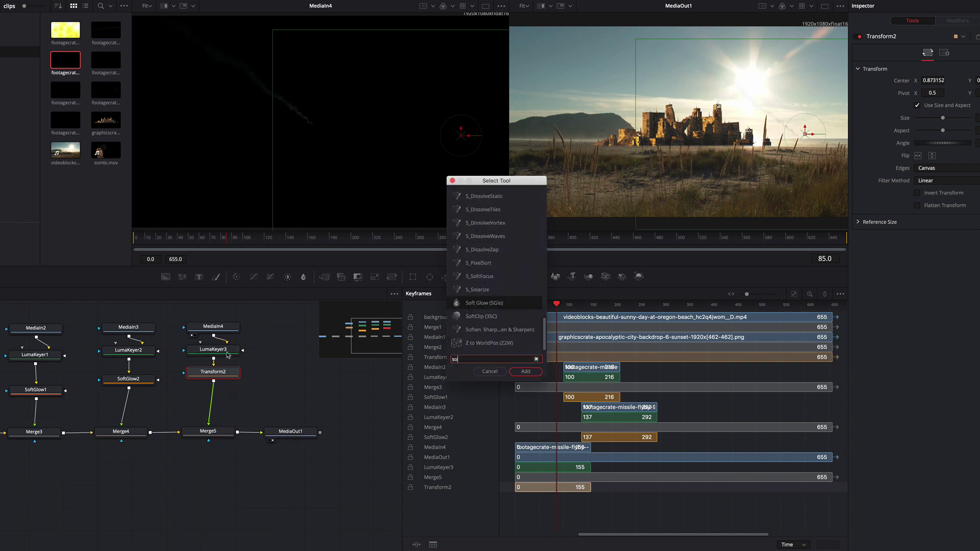
key("Return")
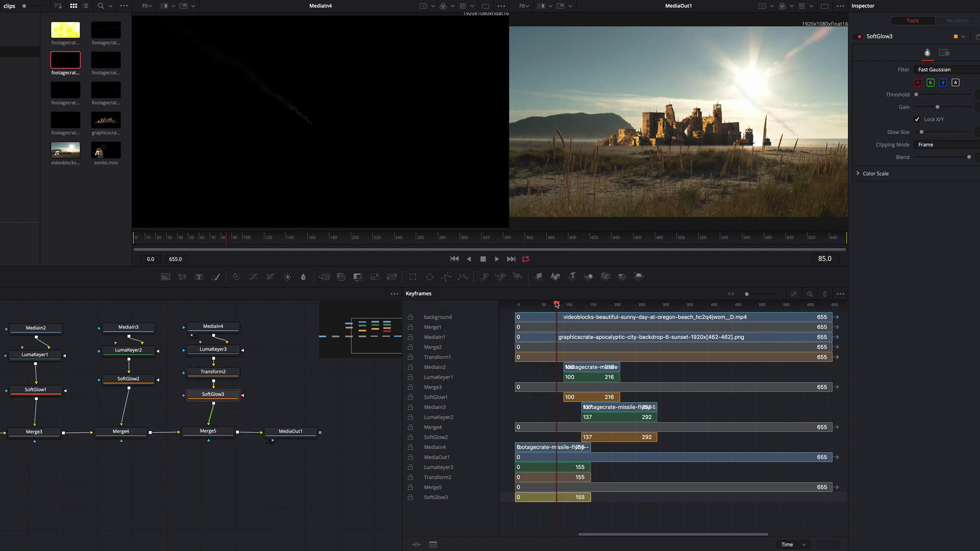
left_click_drag(556, 305, 546, 305)
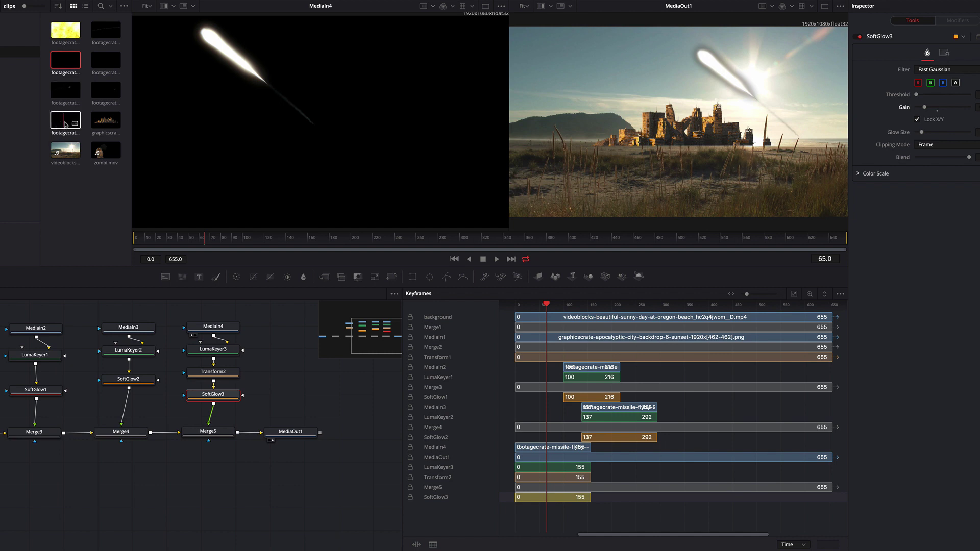
- Bring the wide launch clip into the composite, luma-keyed and merged via Merge6
left_click_drag(67, 124, 234, 326)
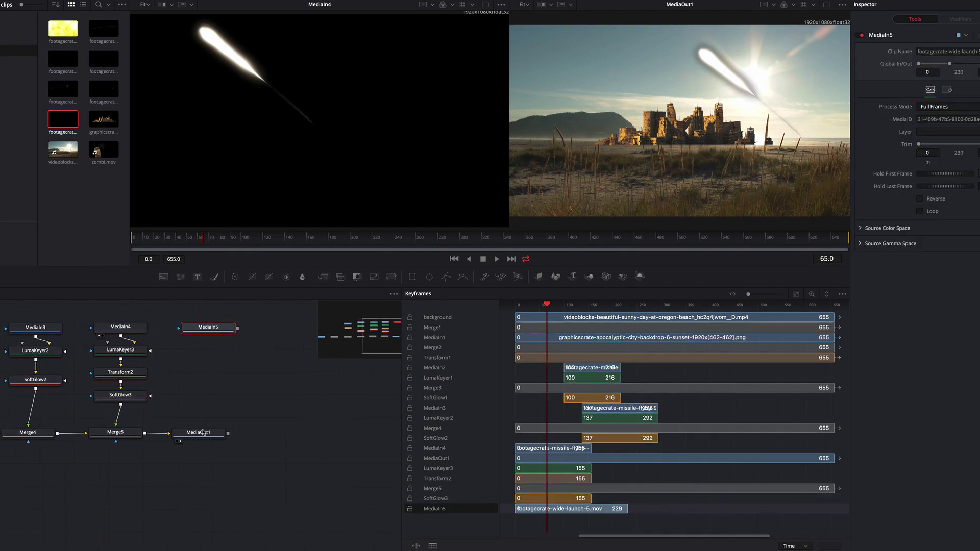
left_click_drag(198, 431, 328, 430)
left_click_drag(324, 276, 208, 429)
left_click_drag(223, 343, 220, 367)
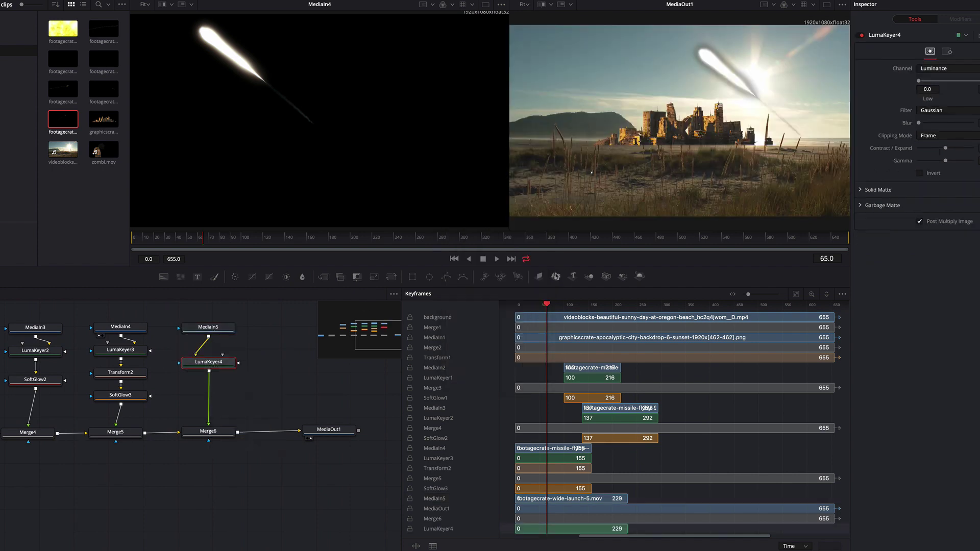
key("space")
- Add Transform3 after LumaKeyer4, move the launch image upward, and play from the start
key("shift+space")
type("transform")
key("Return")
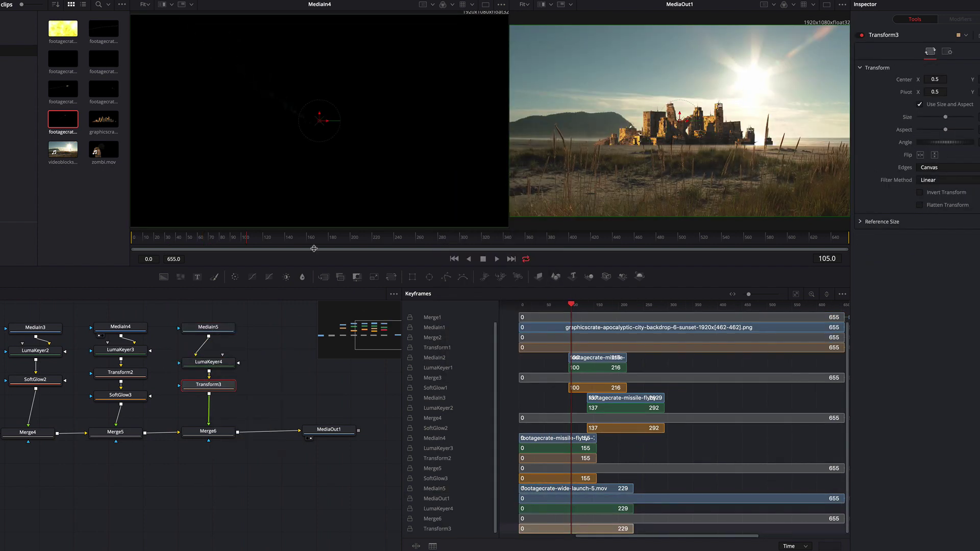
left_click_drag(679, 120, 681, 62)
left_click(210, 363)
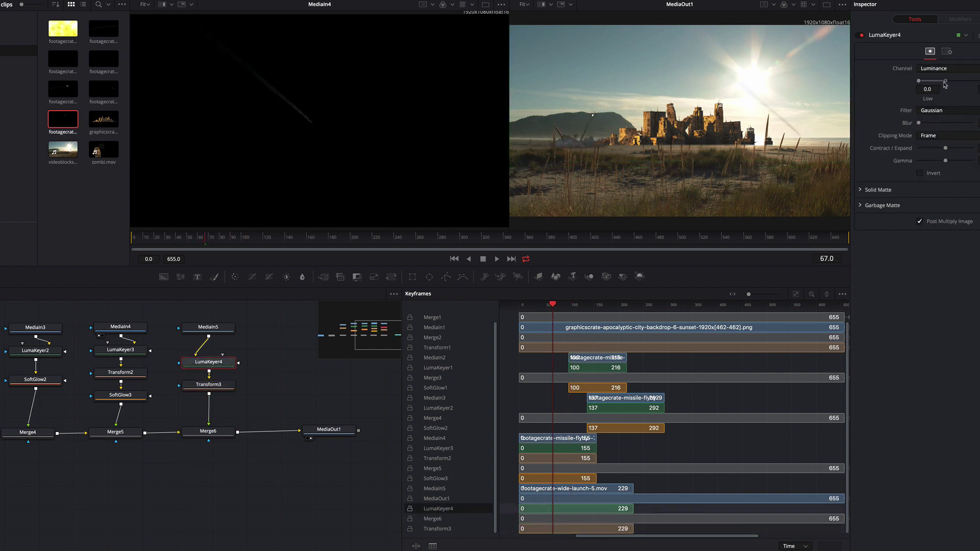
left_click_drag(551, 306, 523, 306)
key("space")
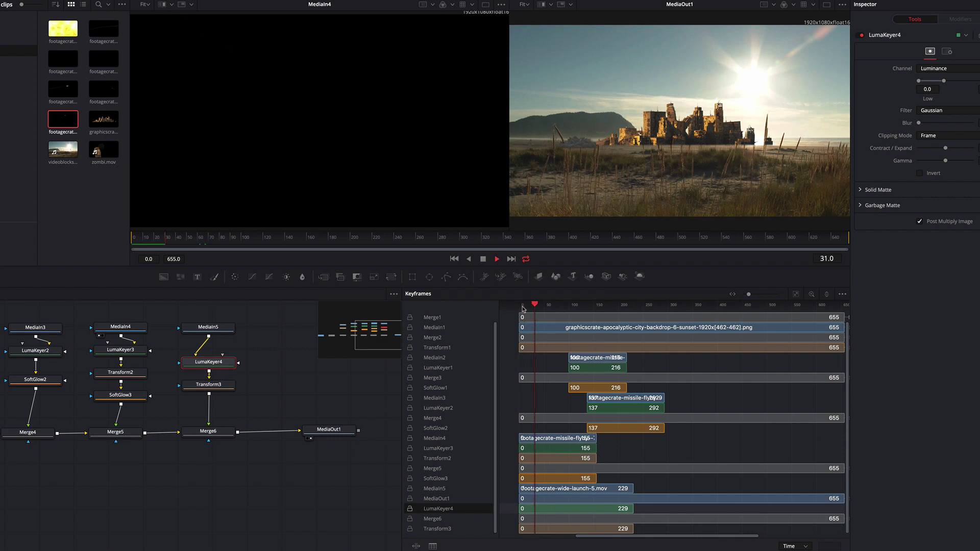
- Nudge the launch missile layer left and down, shrink it slightly, then bring in the fly-by clip
left_click(210, 384)
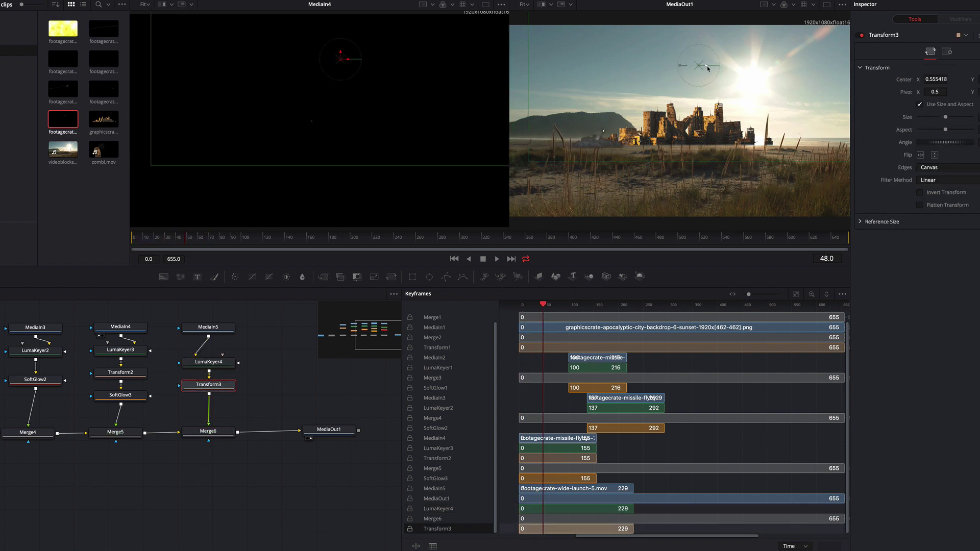
left_click_drag(718, 64, 708, 73)
left_click_drag(942, 118, 941, 117)
left_click_drag(716, 80, 713, 85)
key("Up")
key("Up")
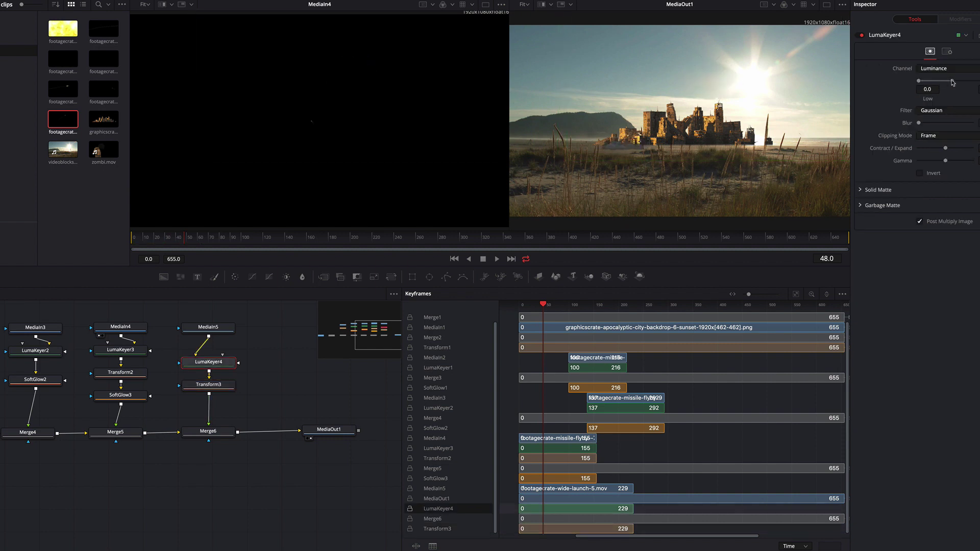
left_click(524, 304)
key("space")
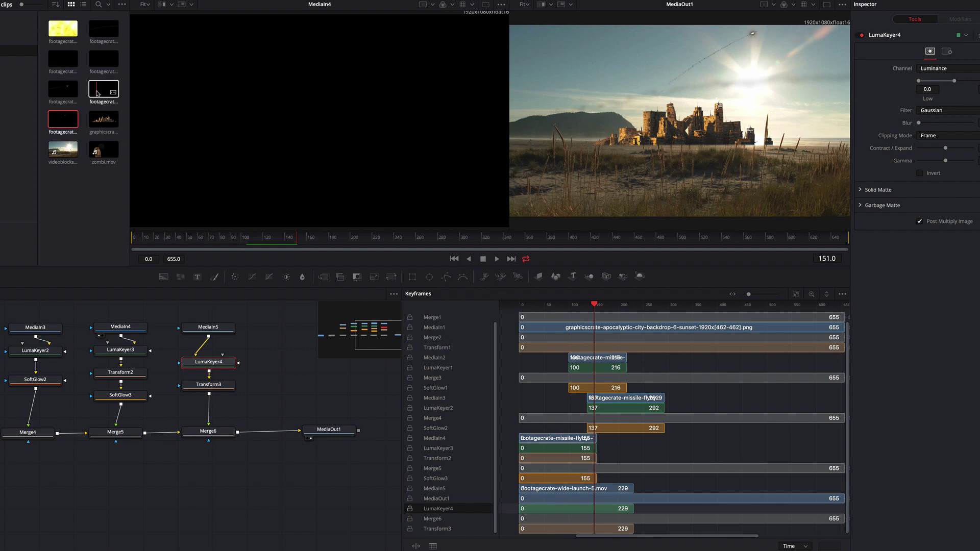
left_click_drag(106, 65, 278, 347)
- Preview the fly-by clip MediaIn6 and merge it into the composite via a new Merge7
left_click(529, 304)
key("1")
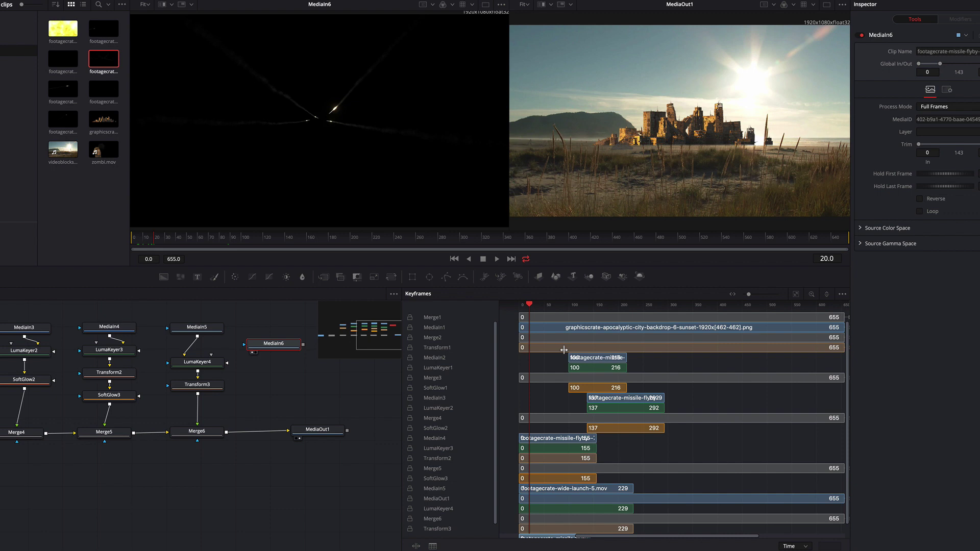
left_click_drag(273, 343, 279, 330)
left_click_drag(261, 389, 260, 431)
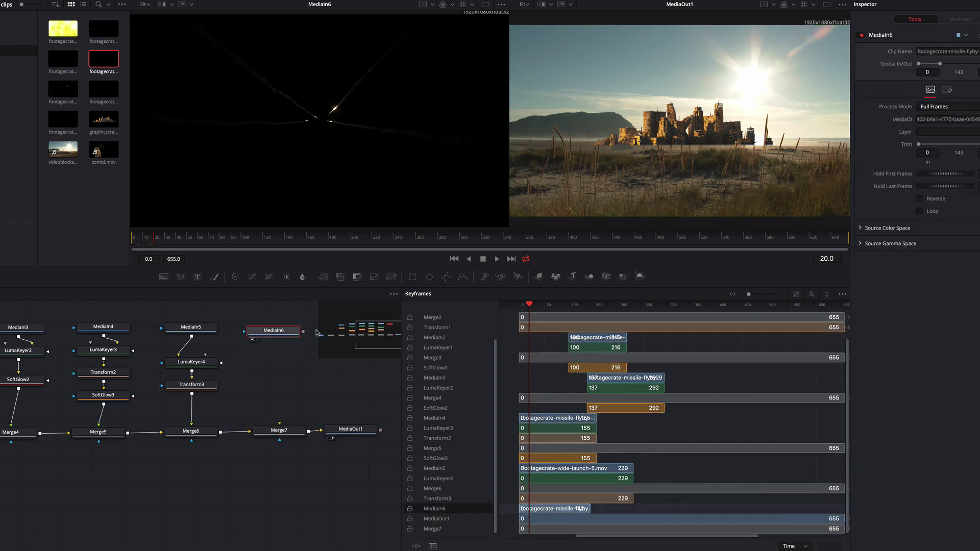
left_click_drag(280, 336, 201, 336)
- Add a Luma Keyer and a Transform after the fly-by clip, then play to check it
key("shift+space")
type("luma")
key("Return")
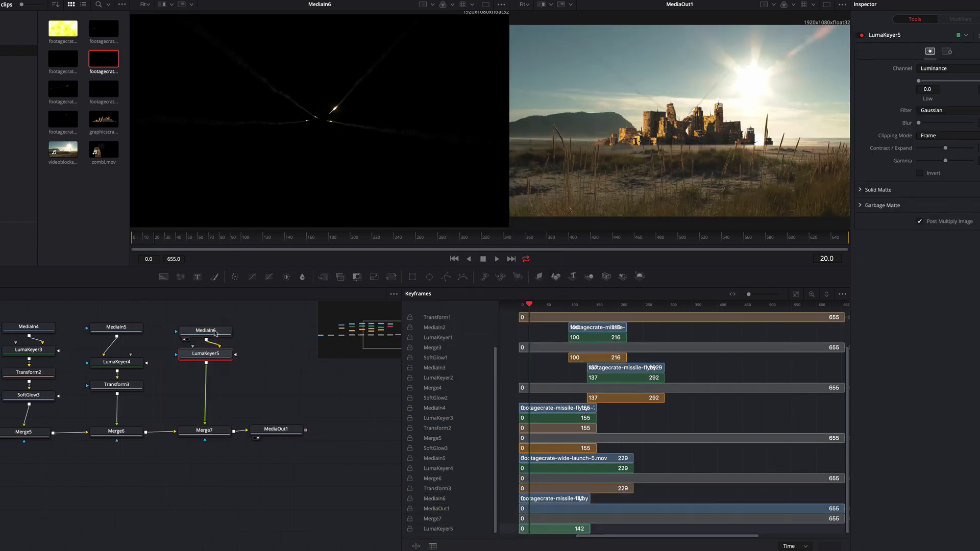
left_click(527, 306)
key("shift+space")
type("transform")
key("Return")
key("space")
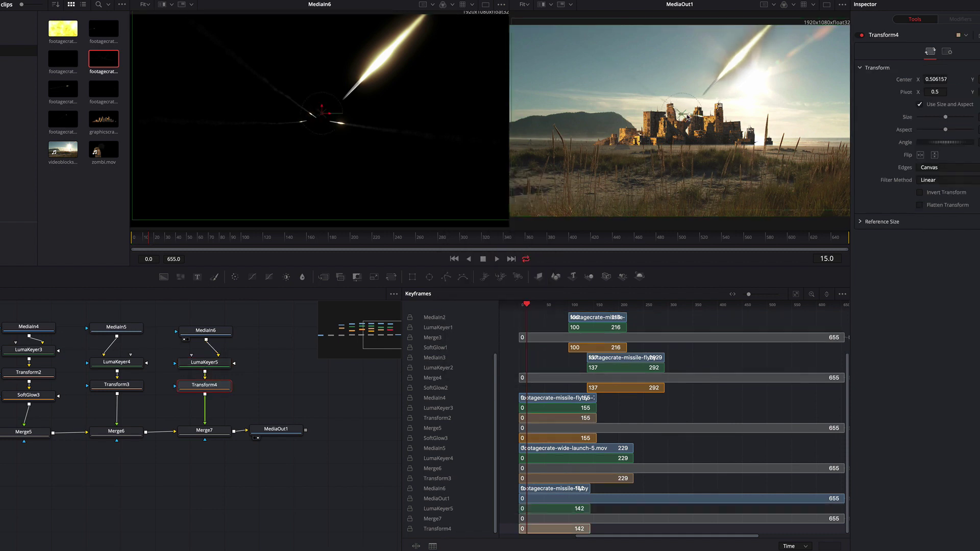
- Retime the fly-by clip to start at frame 232, then bring zombi.mov into the node graph
left_click(206, 330)
left_click_drag(556, 488, 686, 488)
left_click_drag(606, 304, 639, 305)
left_click_drag(681, 489, 666, 489)
key("space")
scroll(666, 489, "right", 2)
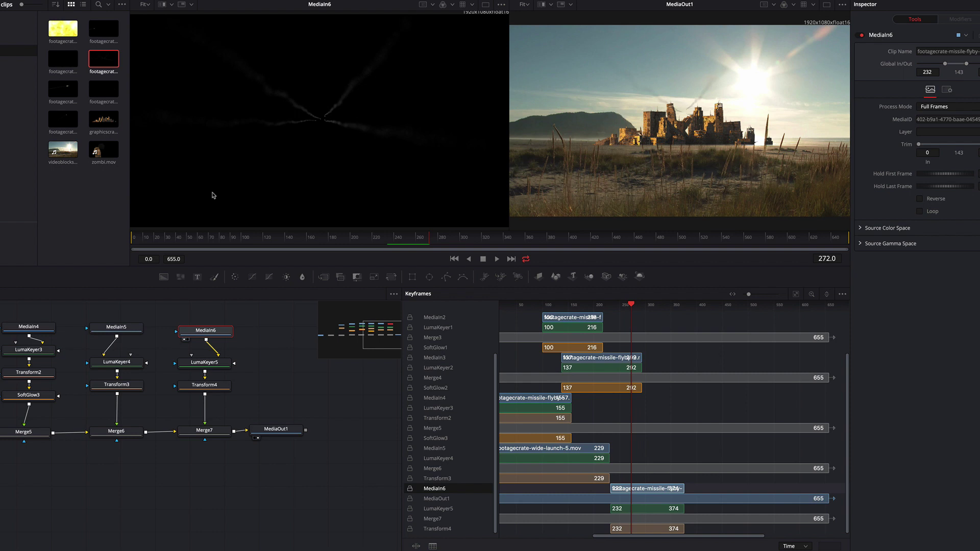
left_click_drag(104, 150, 263, 331)
- Add a Luma Keyer and a Transform to the zombie, shrinking it to 0.72 and moving it left
key("shift+space")
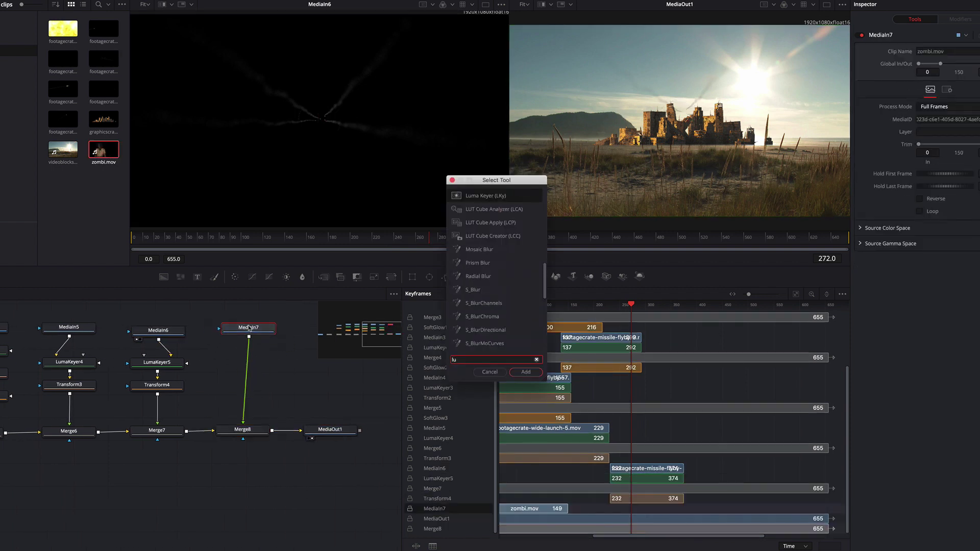
type("luma")
key("Return")
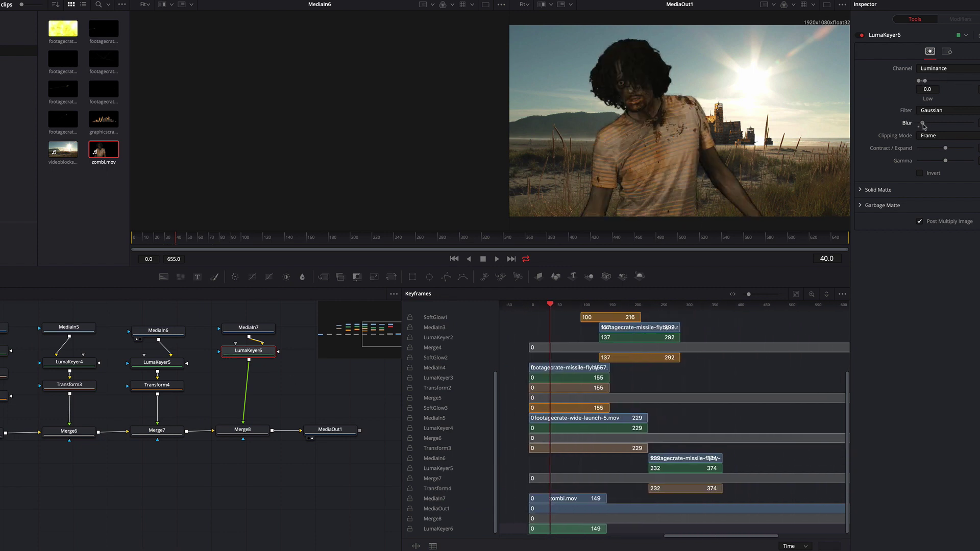
key("shift+space")
type("transform")
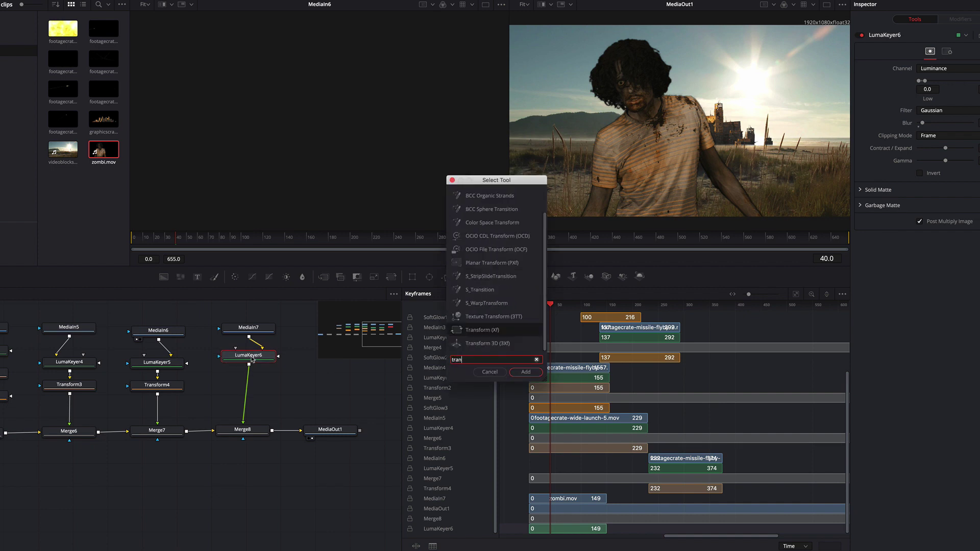
key("Return")
left_click_drag(679, 122, 585, 151)
- Start the zombie clip at frame 346 and play to watch it enter
left_click_drag(557, 484, 736, 489)
left_click(654, 305)
left_click_drag(655, 308, 705, 306)
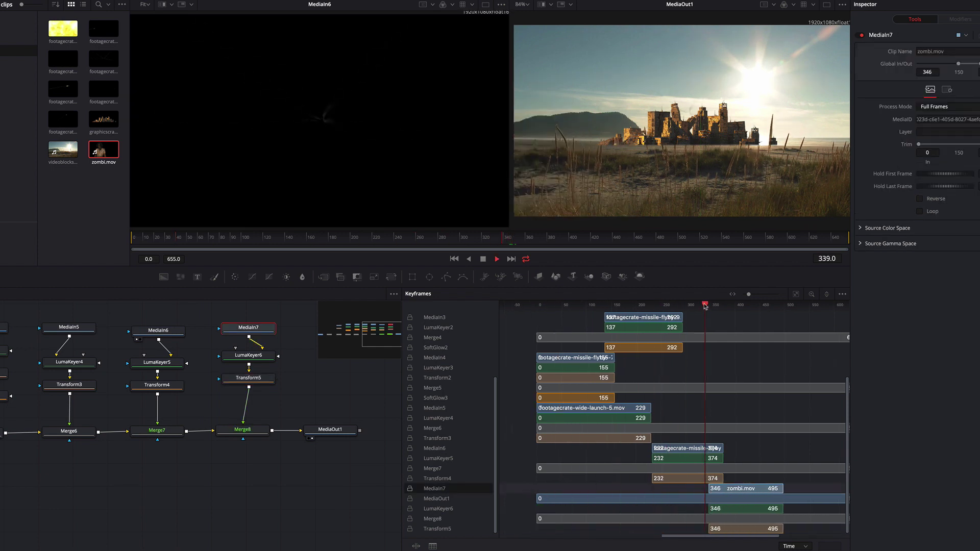
key("space")
- Keyframe the zombie's Center below the frame at frame 345, then raise it into view later
left_click(249, 379)
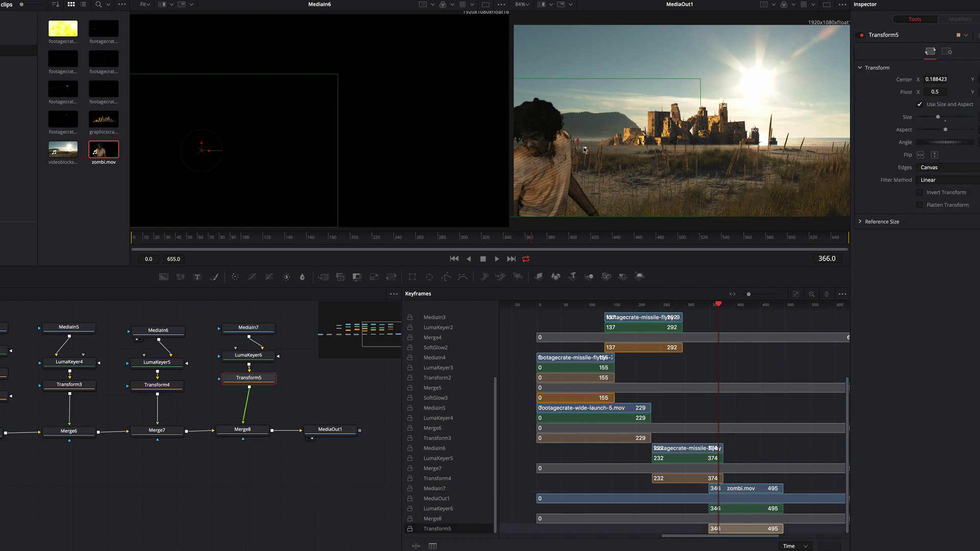
left_click(720, 305)
mouse_move(720, 305)
left_mouse_down()
mouse_move(701, 306)
mouse_move(708, 306)
left_mouse_up()
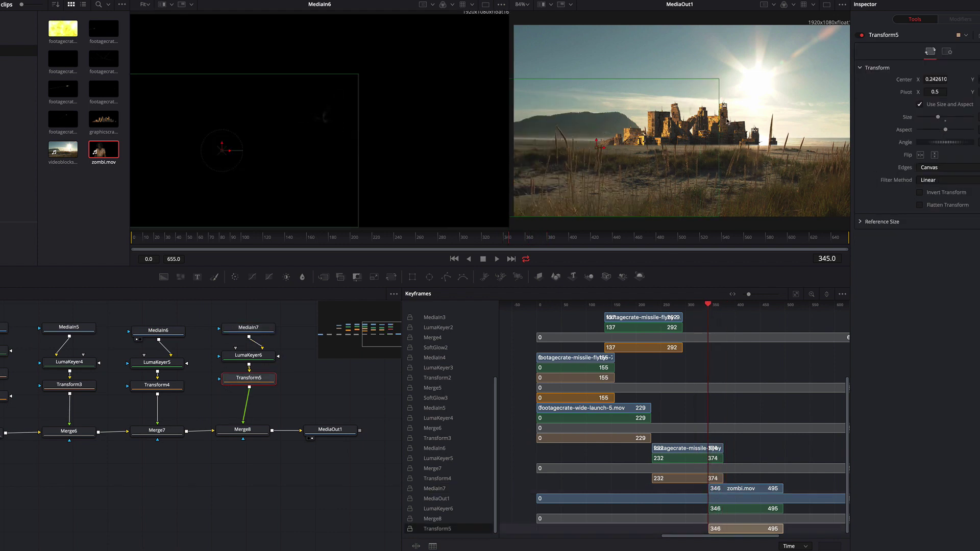
left_click(976, 79)
left_click_drag(597, 142, 597, 215)
key("space")
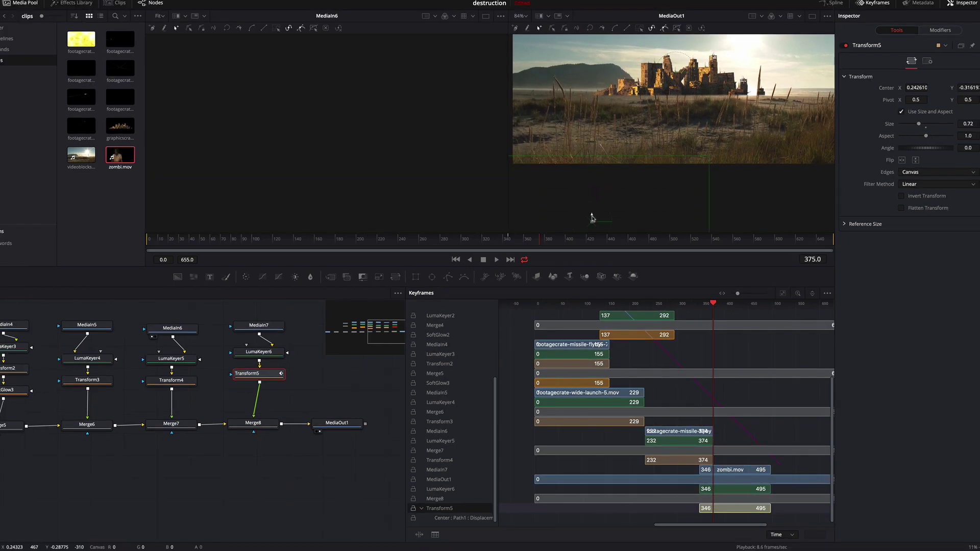
left_click_drag(592, 218, 588, 93)
- Drag the zombie's Displacement end keyframe earlier in the Spline editor to speed its rise
key("space")
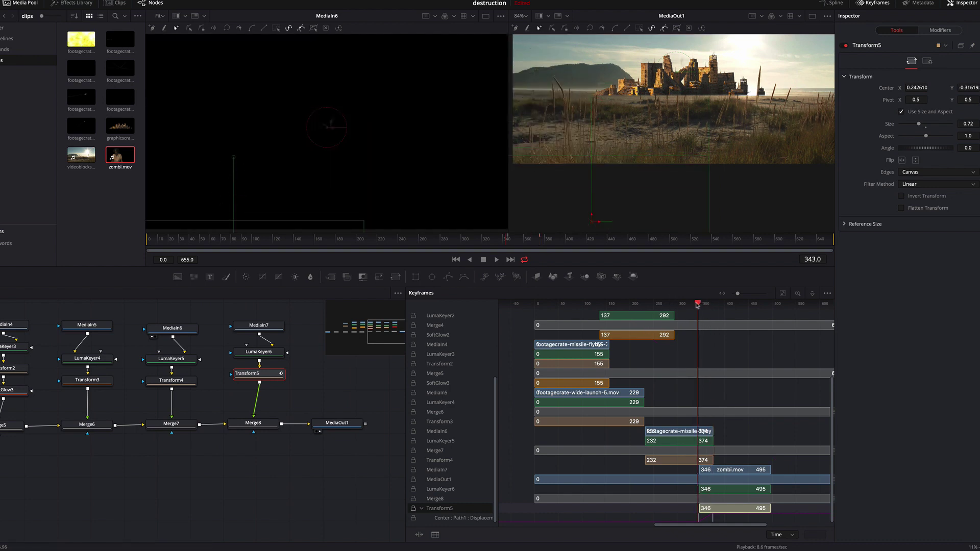
key("space")
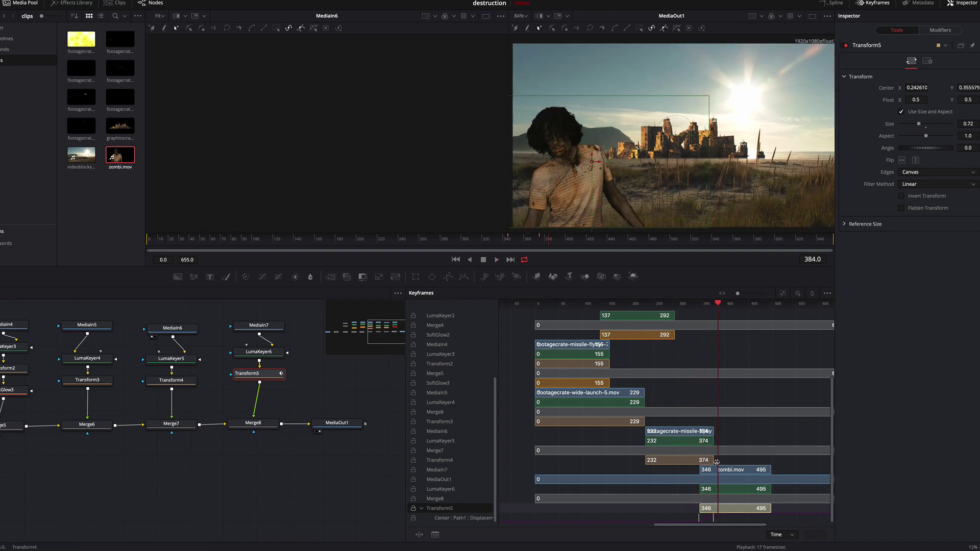
left_click(832, 3)
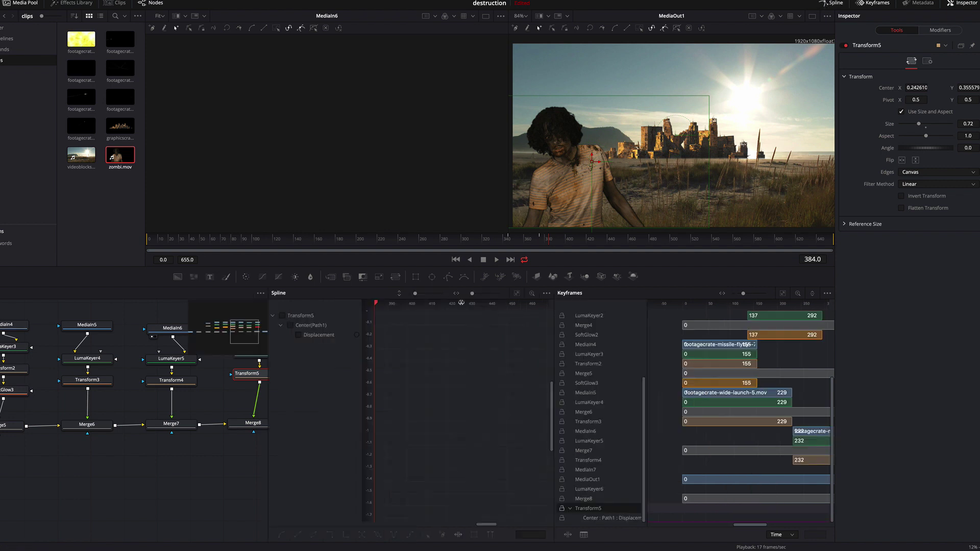
left_click(538, 240)
left_click_drag(539, 240, 517, 240)
left_click(282, 316)
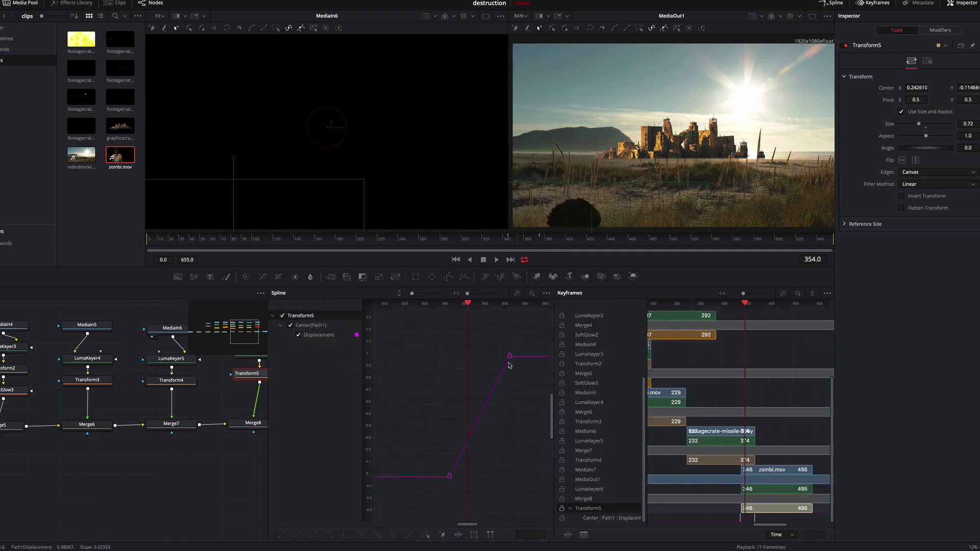
key("space")
left_click_drag(495, 358, 423, 367)
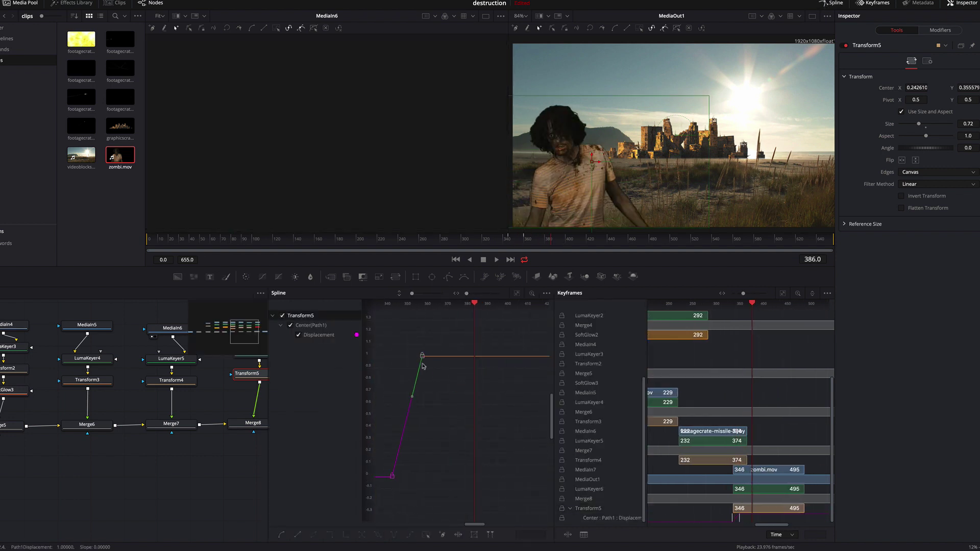
left_click(833, 3)
- Bring footagecrate-missile-crash.mov in as MediaIn8, merged through a new Merge9 before MediaOut1
left_click(318, 423)
left_click_drag(82, 39, 252, 424)
left_click(258, 333)
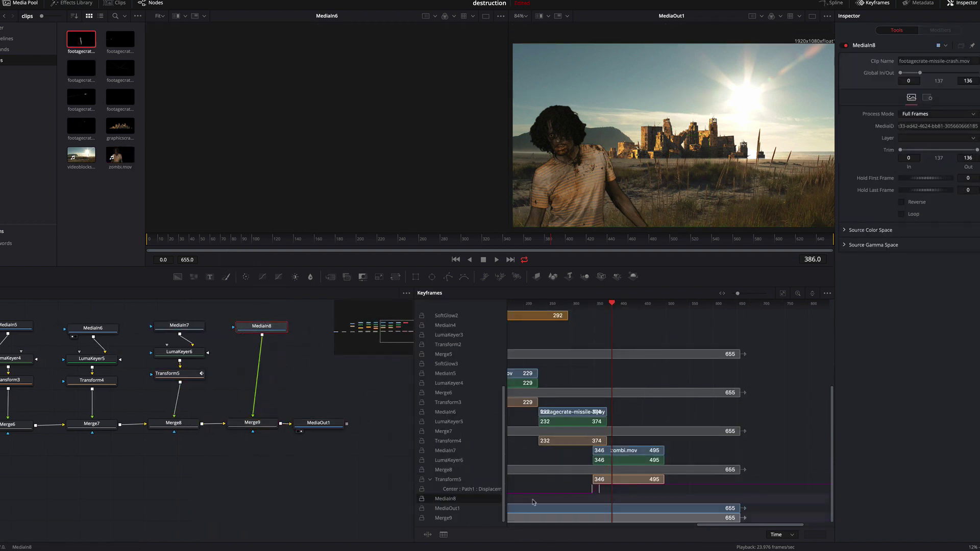
- Slide the missile crash clip to start at frame 358 and scrub to the crash
scroll(624, 498, "down", 4)
left_click_drag(624, 498, 734, 498)
mouse_move(722, 303)
left_mouse_down()
mouse_move(710, 305)
mouse_move(726, 304)
left_mouse_up()
left_click_drag(251, 330, 247, 330)
- Add a Luma Keyer to the crash clip, tuning its High level around 0.222, and play the explosion
key("shift+space")
type("luma")
key("Return")
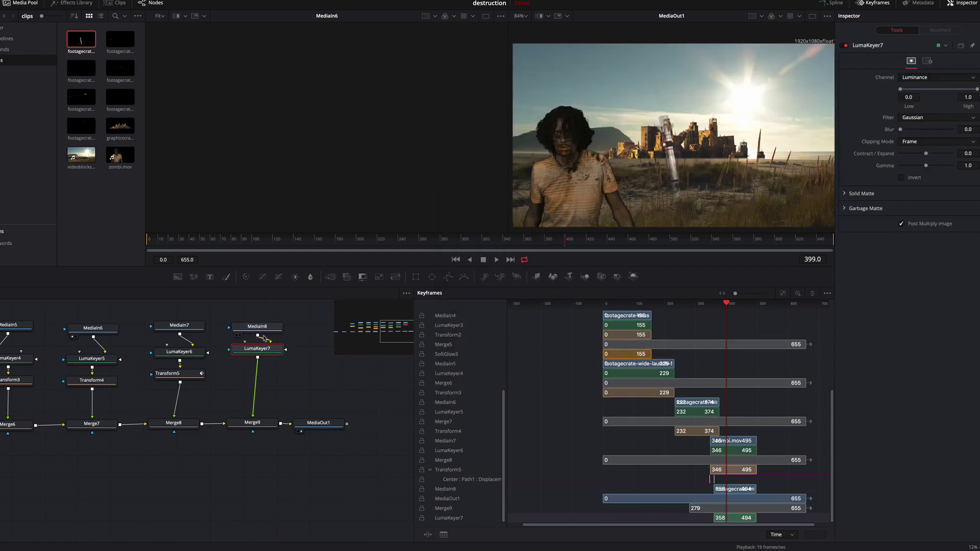
left_click_drag(956, 92, 921, 89)
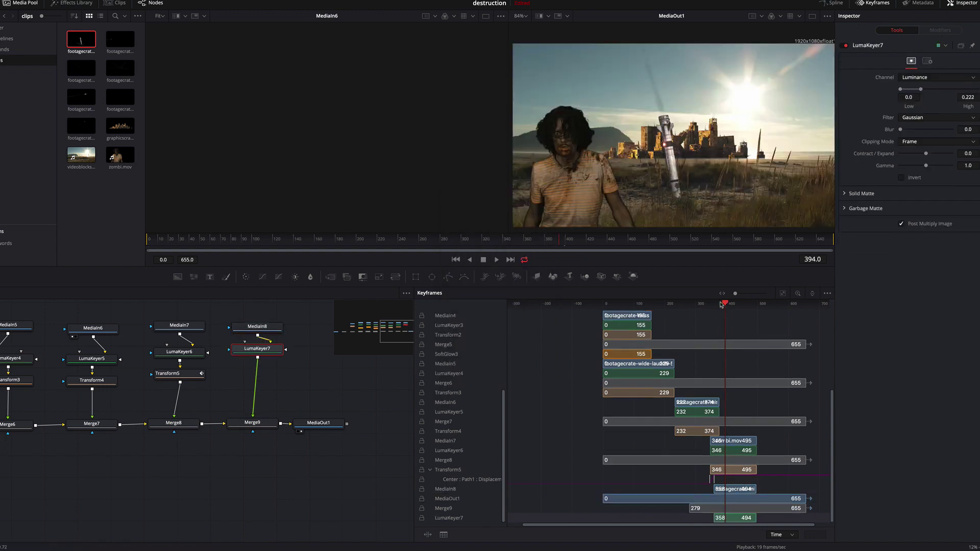
left_click_drag(726, 303, 708, 306)
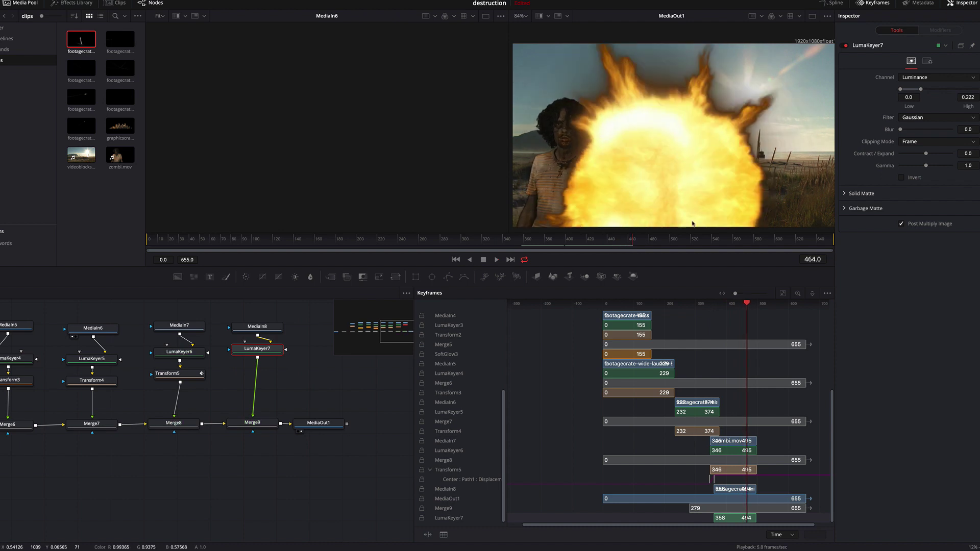
left_click_drag(744, 305, 746, 305)
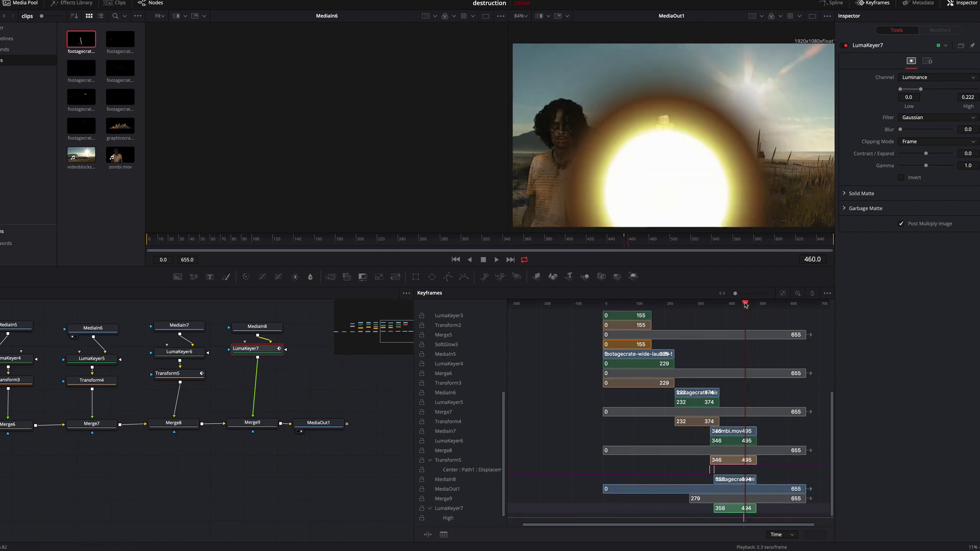
left_click_drag(922, 89, 939, 89)
key("space")
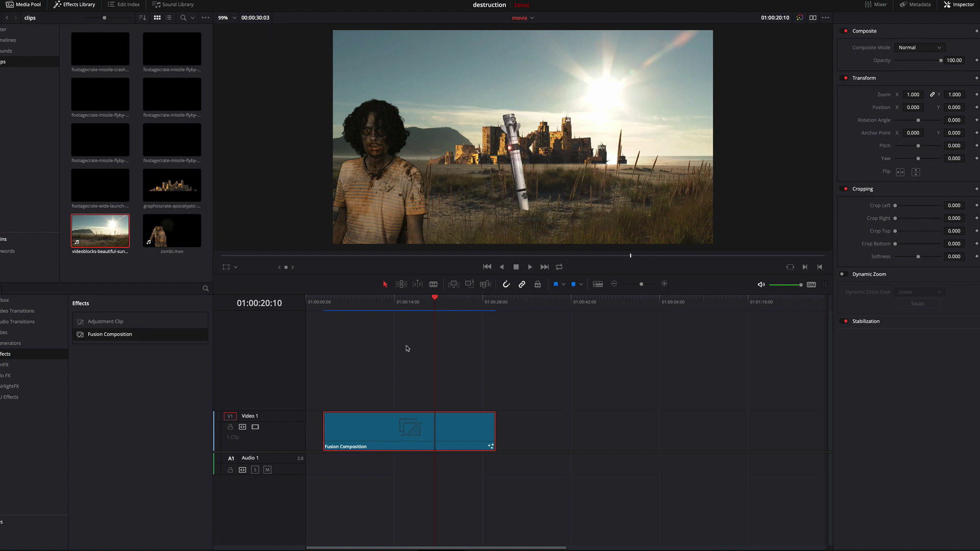
- Play back the finished composite and trim the end of the Fusion Composition shorter
left_click_drag(434, 300, 324, 301)
left_click(529, 268)
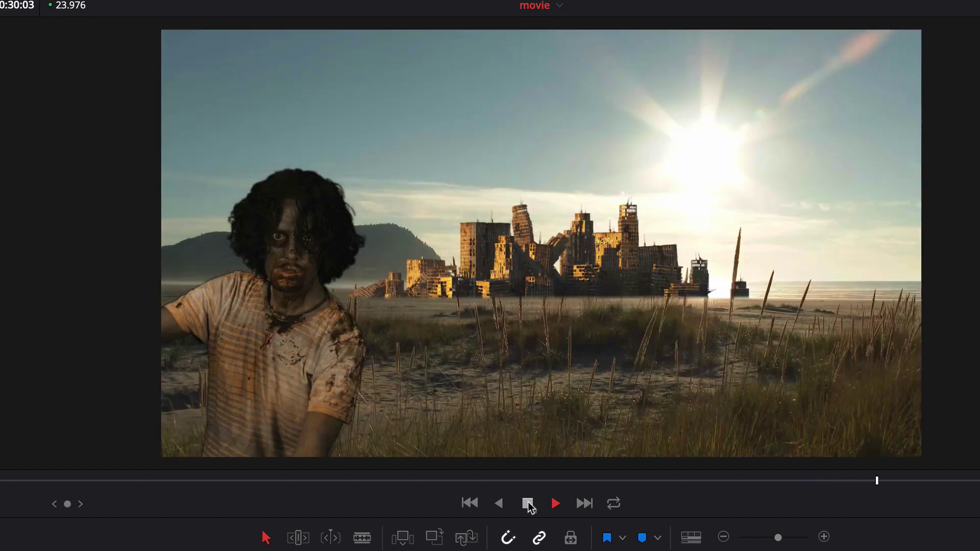
left_click(528, 505)
left_click_drag(406, 550, 402, 550)
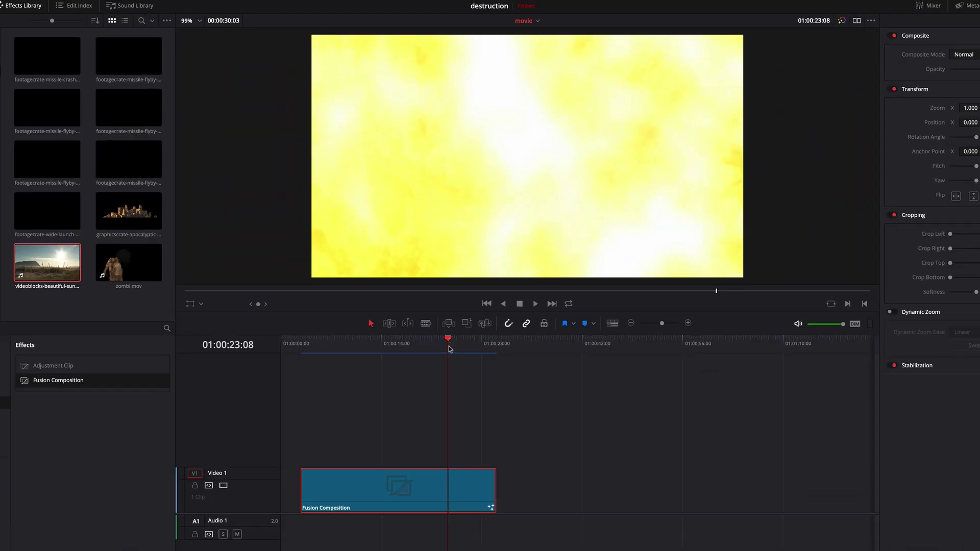
left_click_drag(494, 478, 445, 479)
- Drag an Adjustment Clip from Toolbox > Effects onto Video 2 at the start of the timeline
left_click(327, 341)
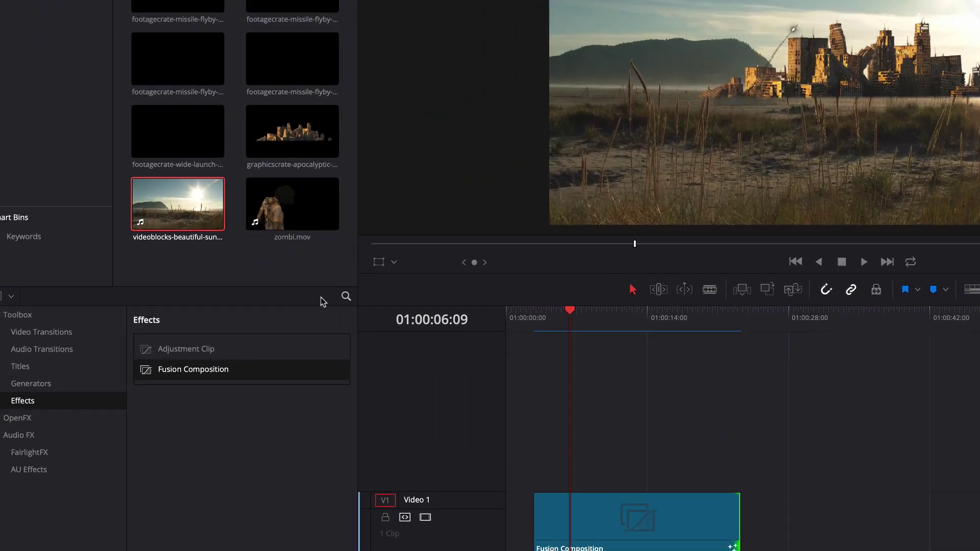
left_click(107, 322)
left_click_drag(611, 406, 784, 465)
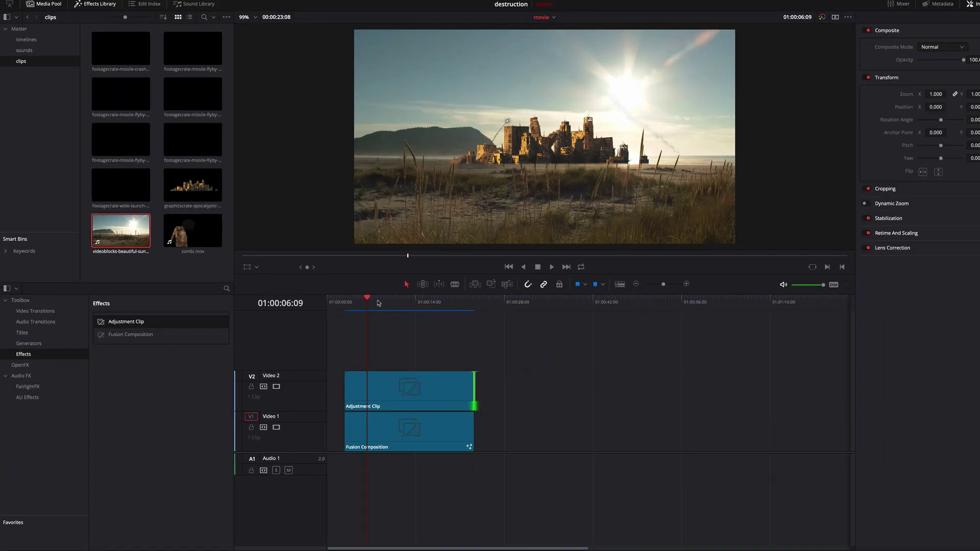
left_click_drag(379, 303, 352, 304)
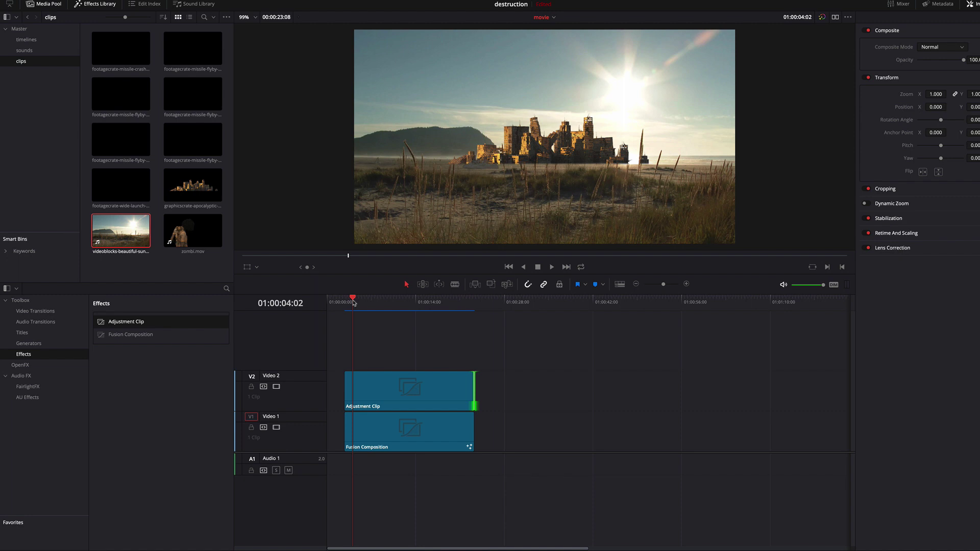
- Set Crop Top and Crop Bottom to 139 on the adjustment clip in Inspector > Cropping
left_click(396, 384)
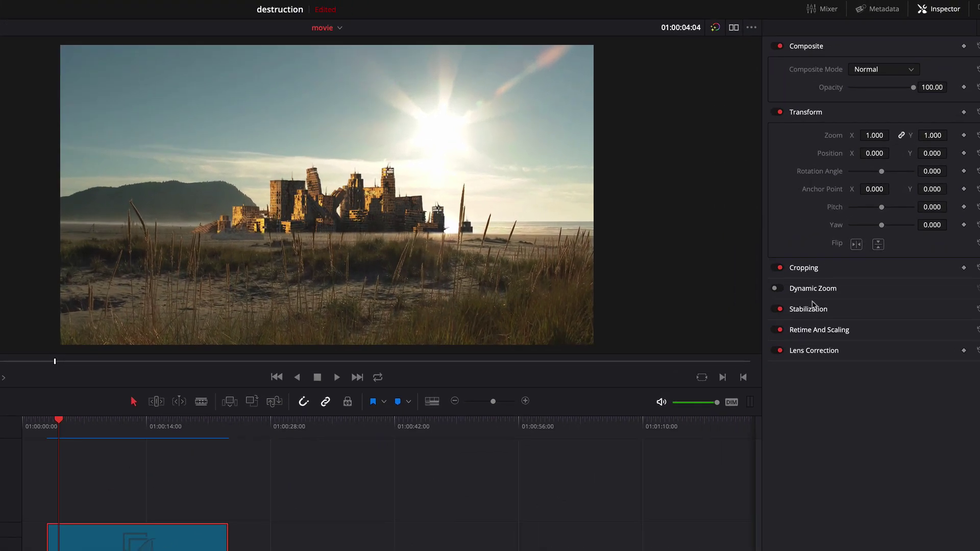
left_click(811, 271)
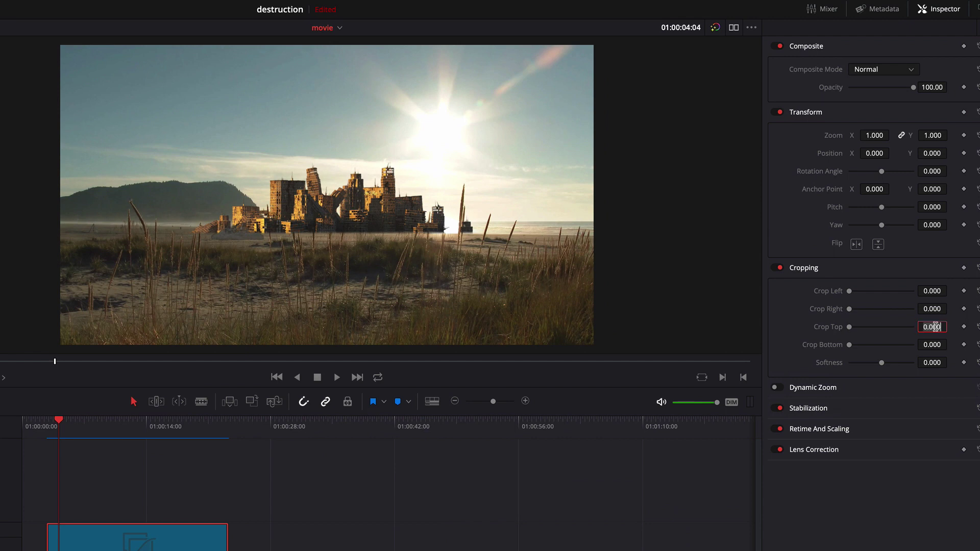
type("9")
key("Return")
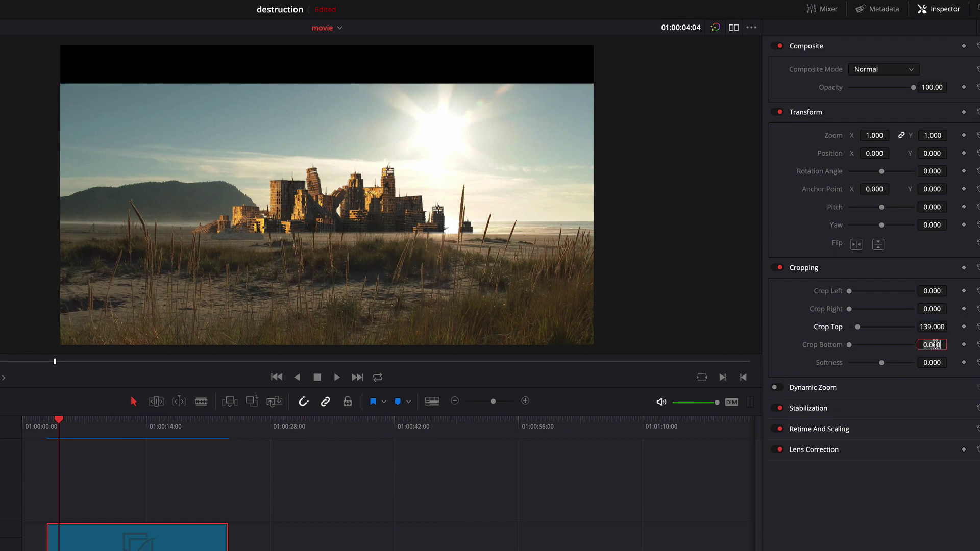
left_click(935, 346)
type("139")
key("Return")
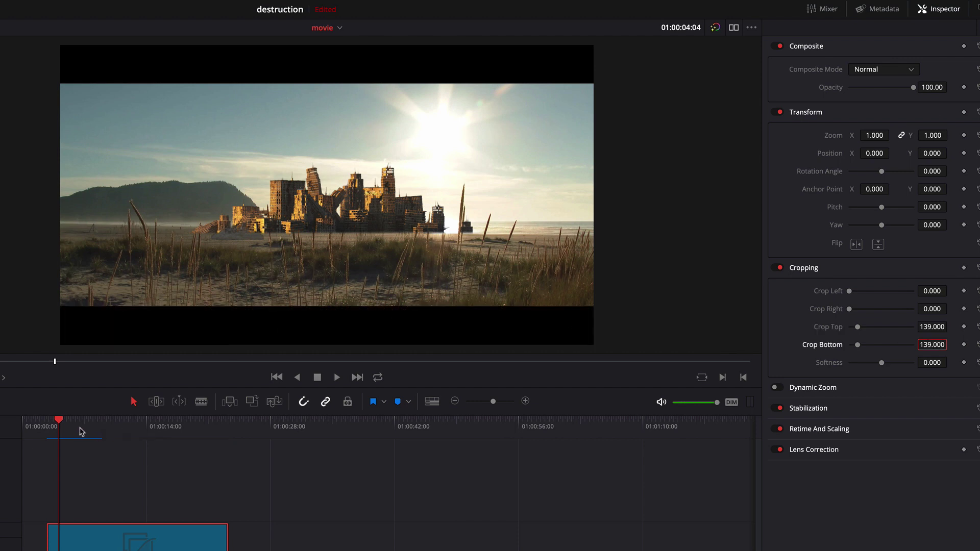
- Play back the letterboxed shot and scrub to where the zombie appears
key("space")
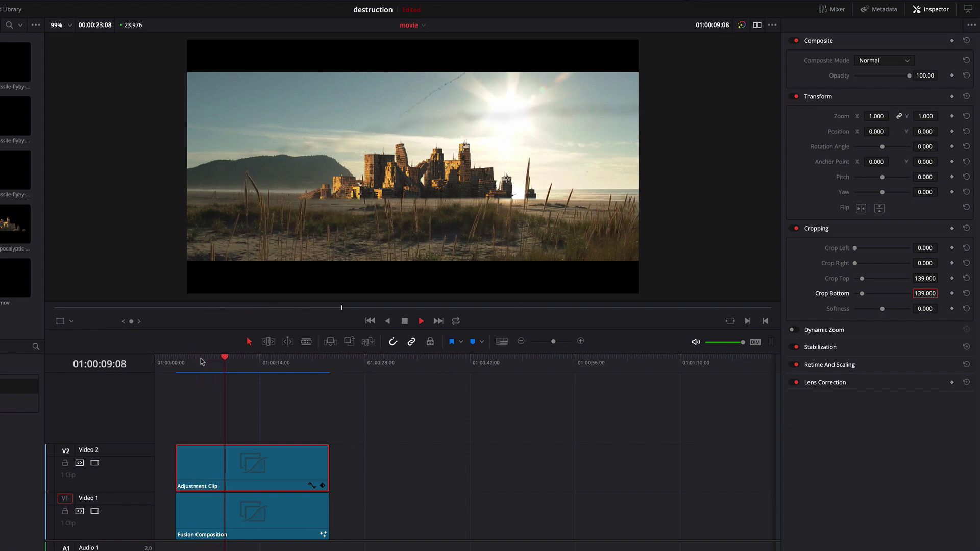
key("space")
left_click_drag(250, 367, 219, 367)
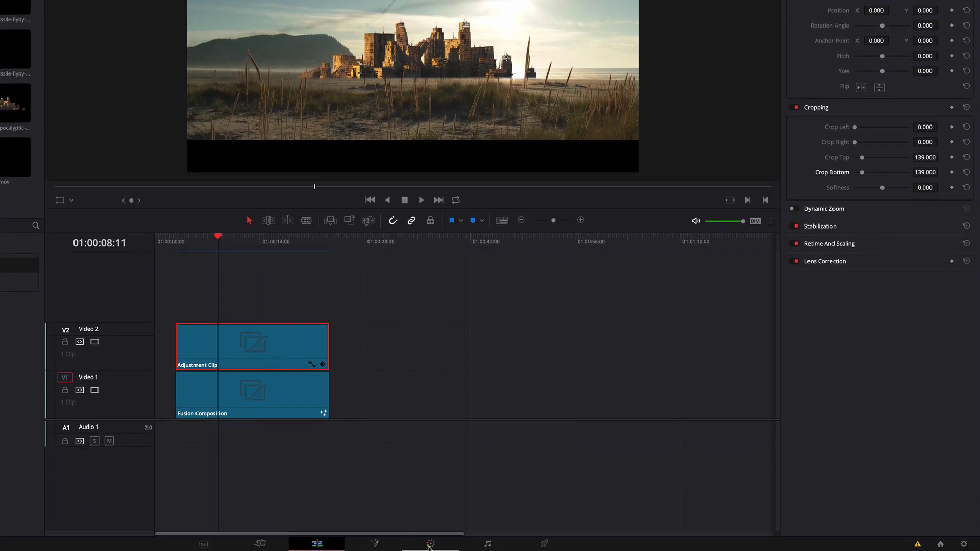
left_click(430, 545)
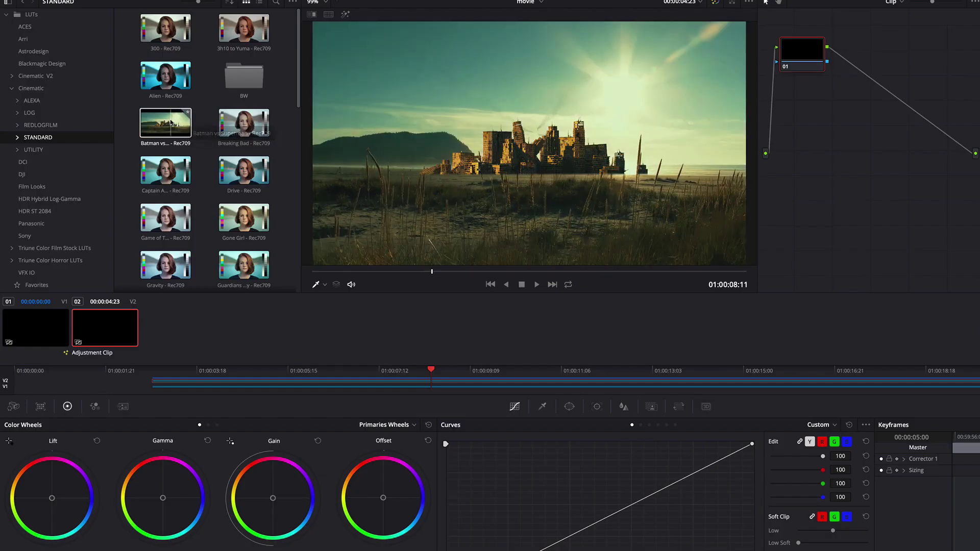
- Apply the Batman vs Superman LUT and bend Custom Curves into a contrast S-curve
double_click(171, 126)
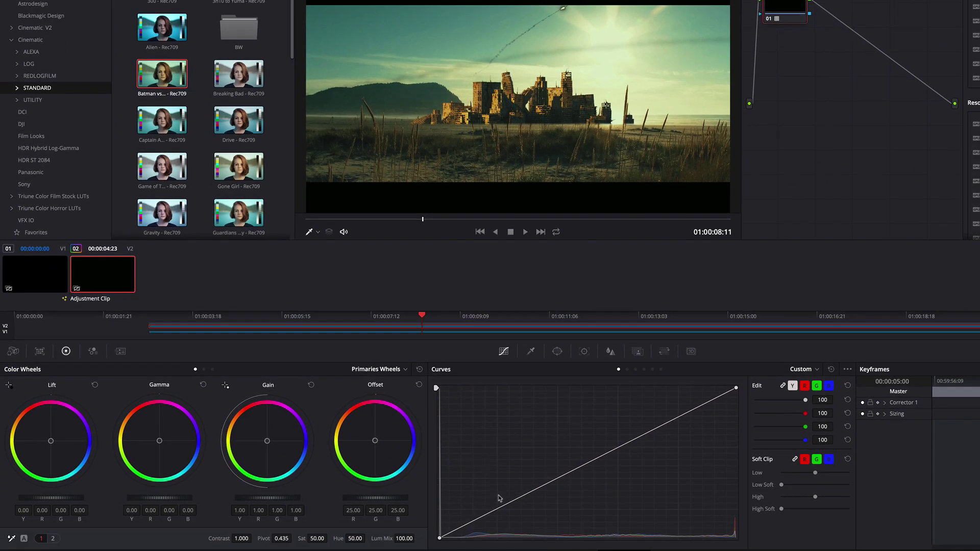
left_click_drag(577, 469, 579, 476)
left_click_drag(663, 431, 655, 422)
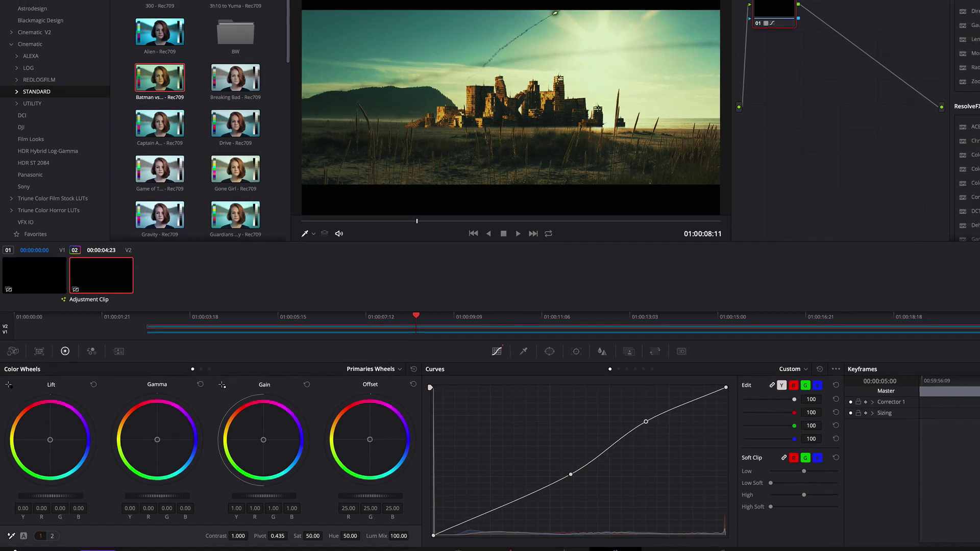
- Back on the Edit page, enable Dynamic Zoom on the adjustment clip and expand its settings
key("shift+4")
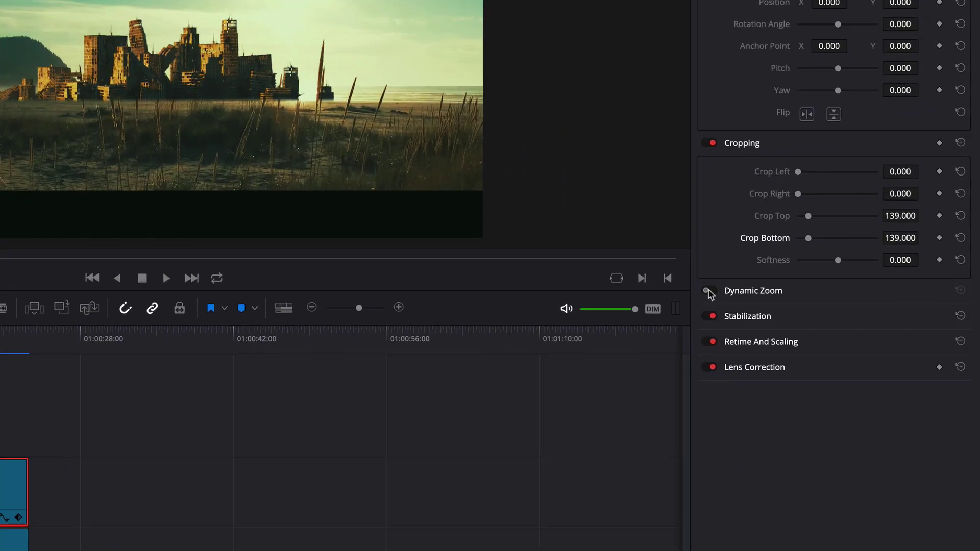
left_click(829, 274)
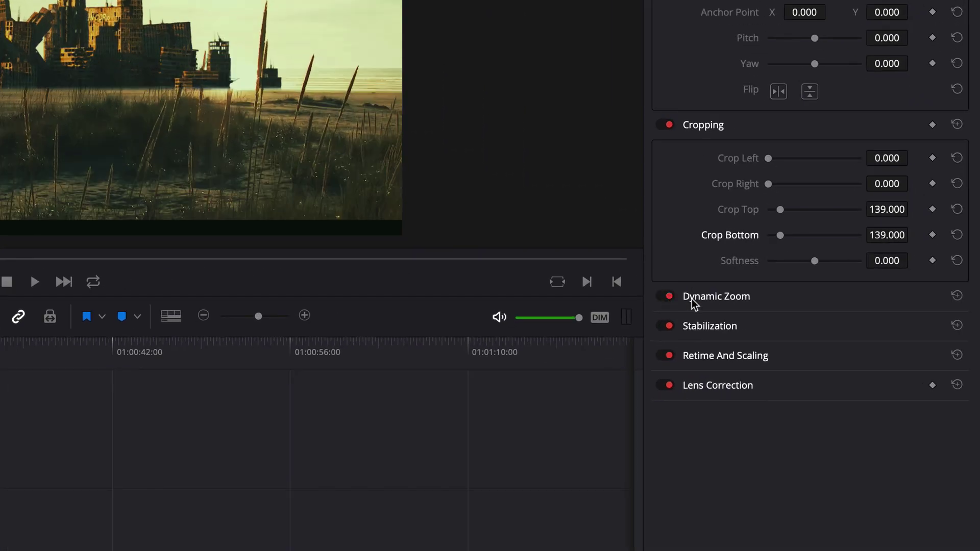
left_click(736, 306)
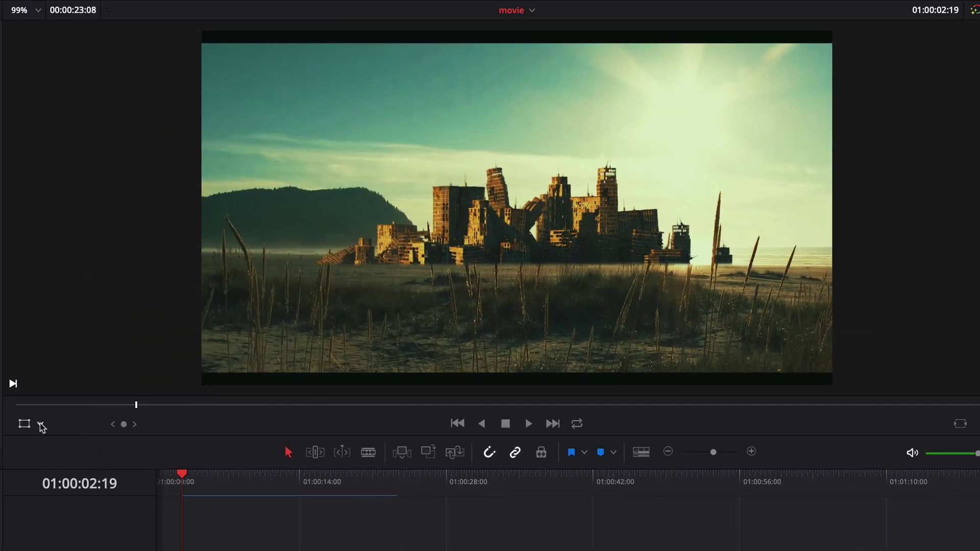
- Show the Dynamic Zoom overlay and tighten the green start rectangle around the ruined city
left_click(41, 424)
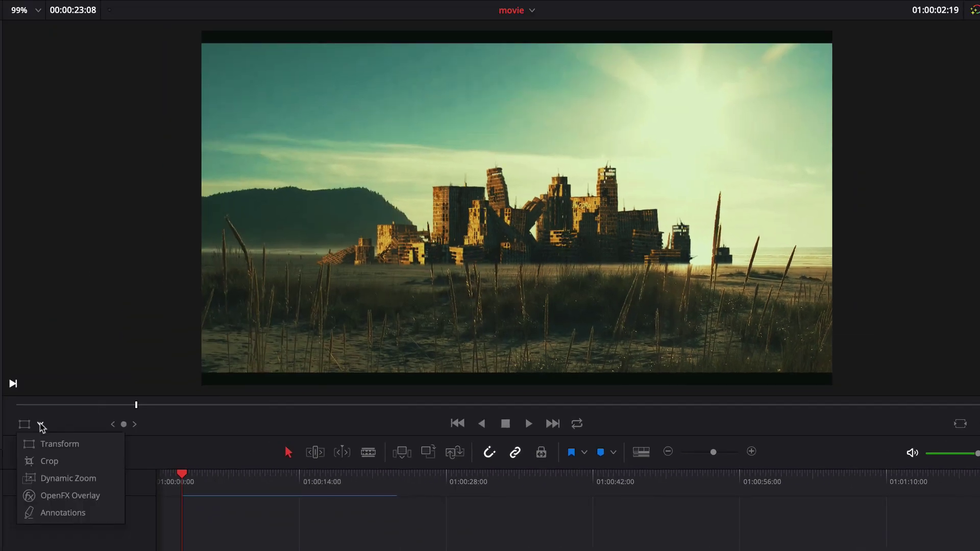
left_click(69, 479)
left_click_drag(266, 352, 339, 314)
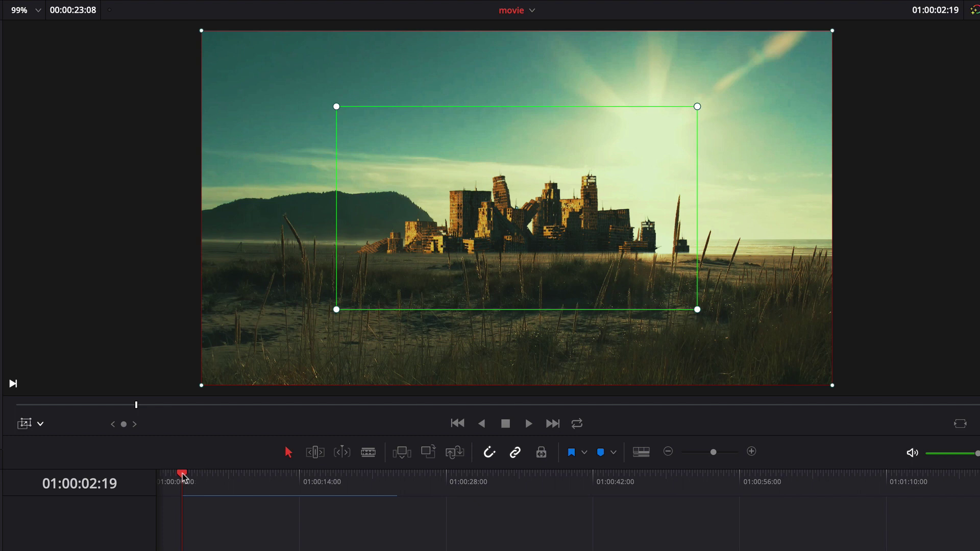
key("space")
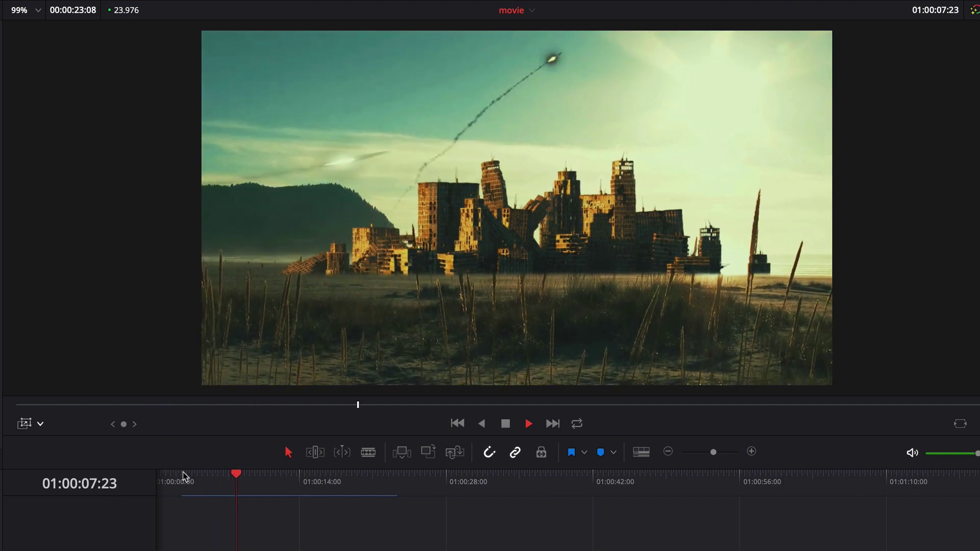
key("space")
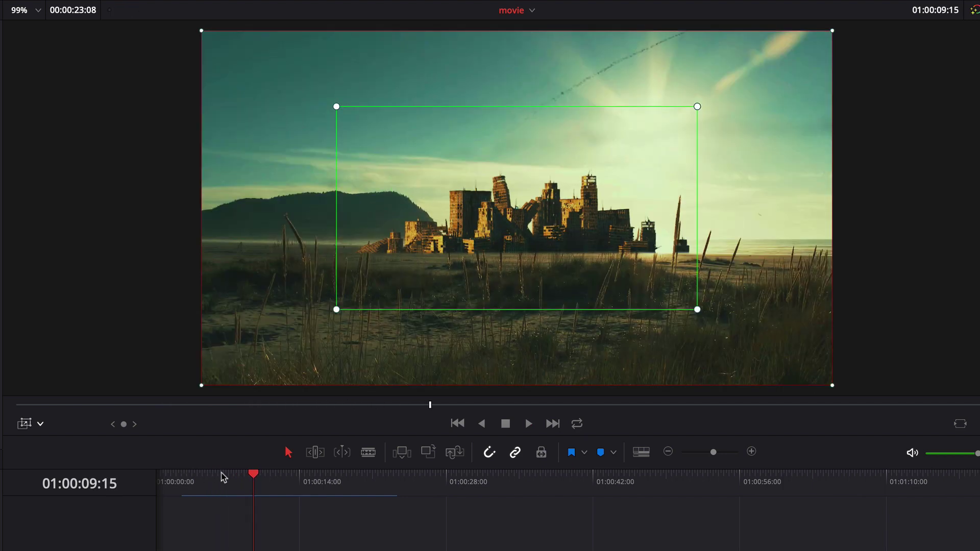
- Widen the start framing slightly and replay the shot to check the zoom
left_click_drag(338, 311, 260, 357)
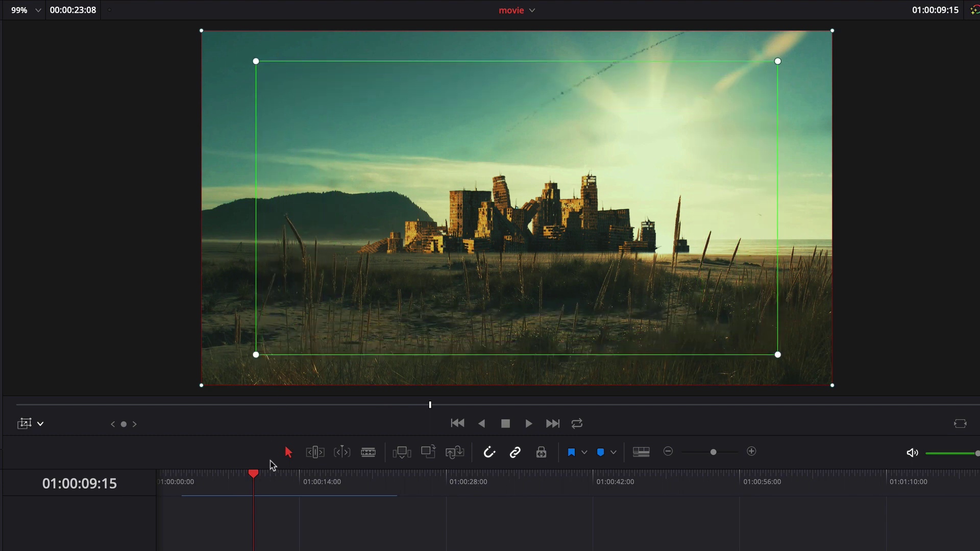
left_click_drag(252, 479, 182, 480)
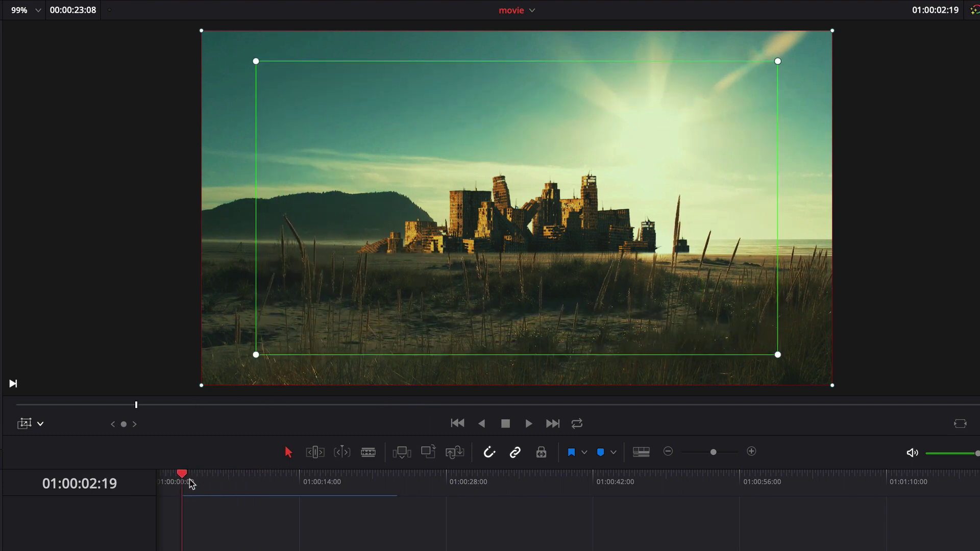
key("space")
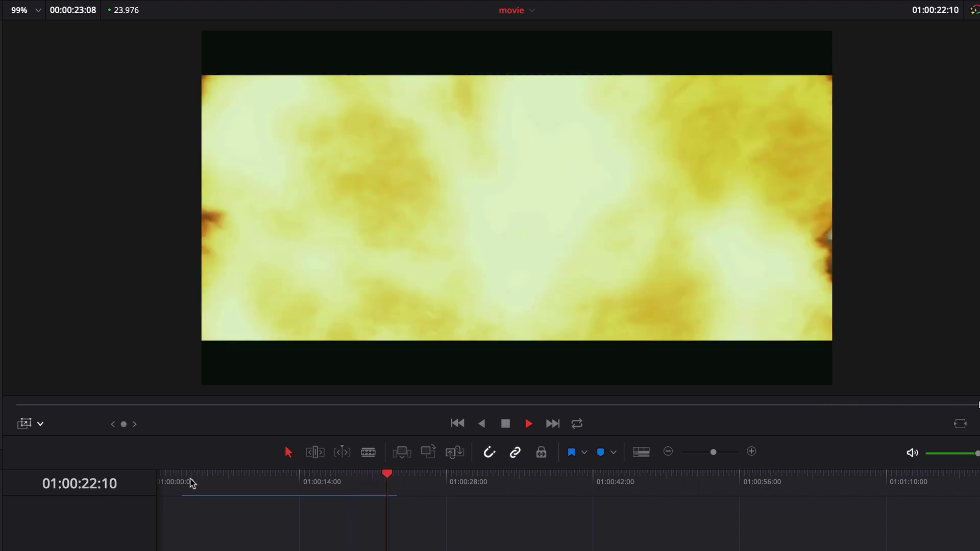
key("space")
left_click_drag(391, 476, 222, 490)
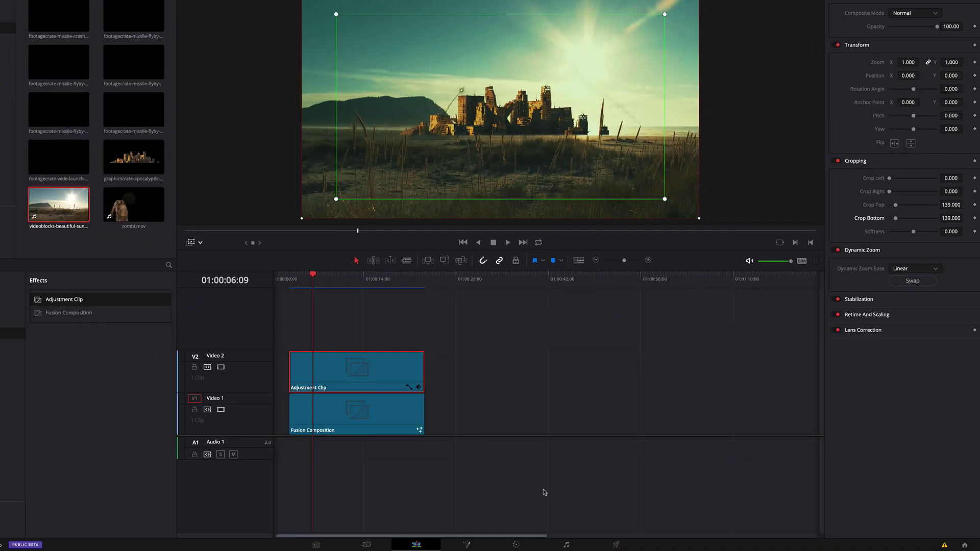
left_click(567, 545)
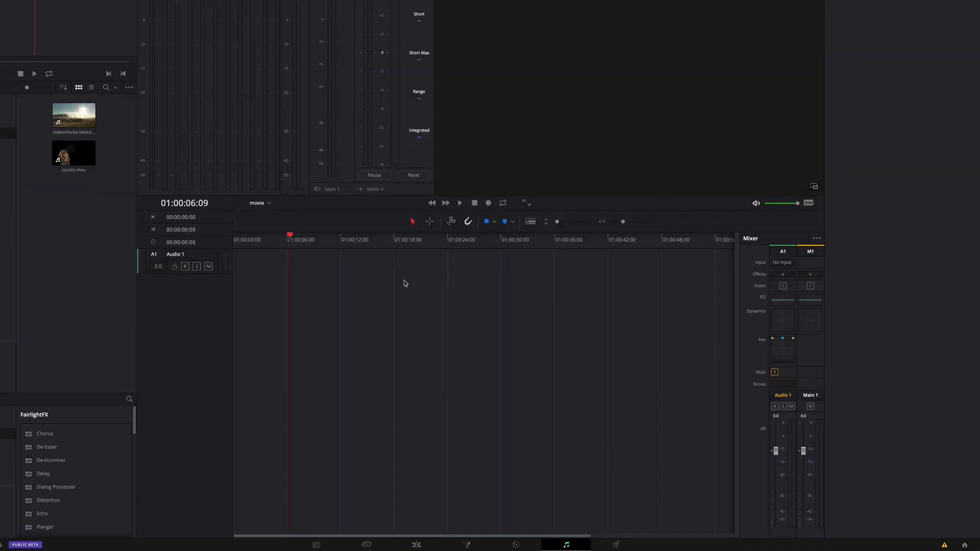
- Drag soundscrate-final-fight-sc1.mp3 from the sounds bin onto a new Audio 2 track at the playhead
left_click(28, 114)
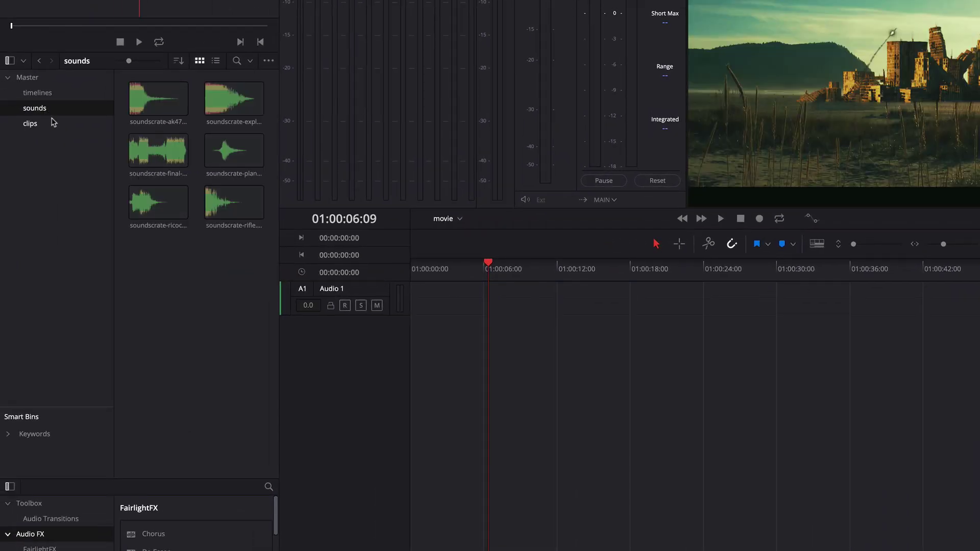
left_click(161, 157)
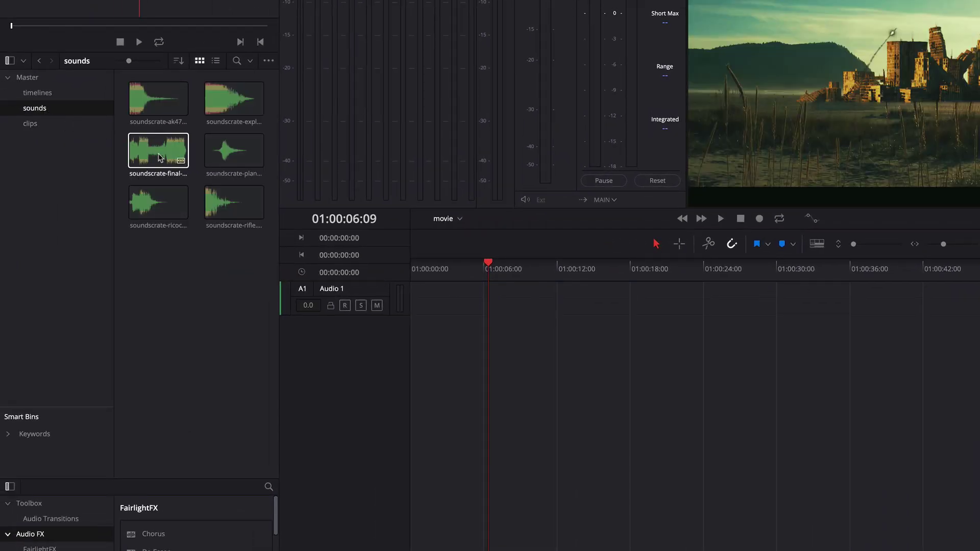
left_click_drag(149, 154, 486, 435)
left_click_drag(509, 383, 511, 304)
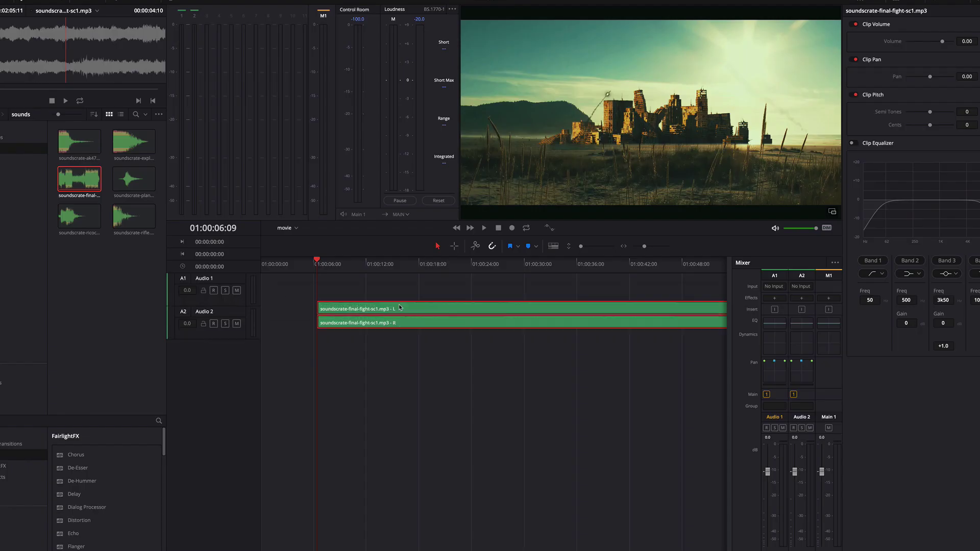
scroll(609, 323, "up", 3)
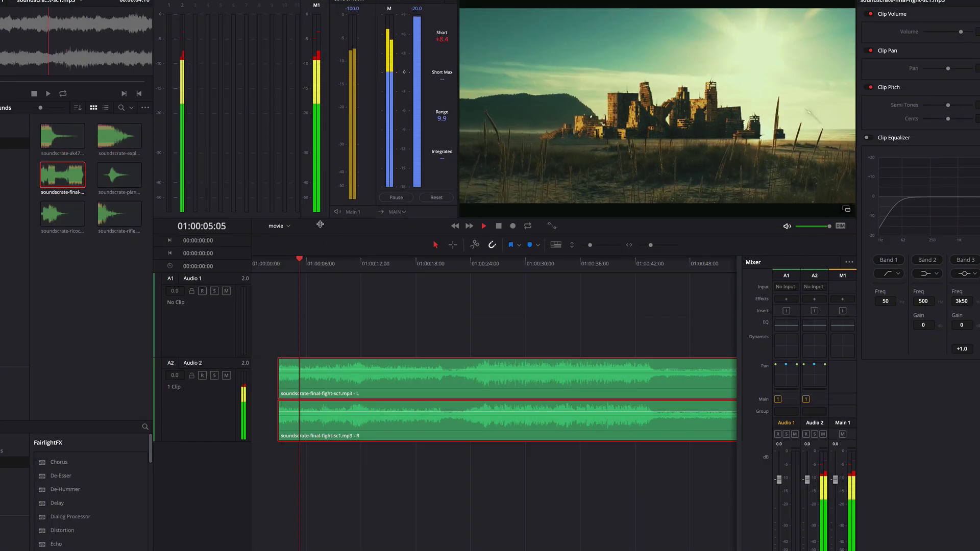
key("space")
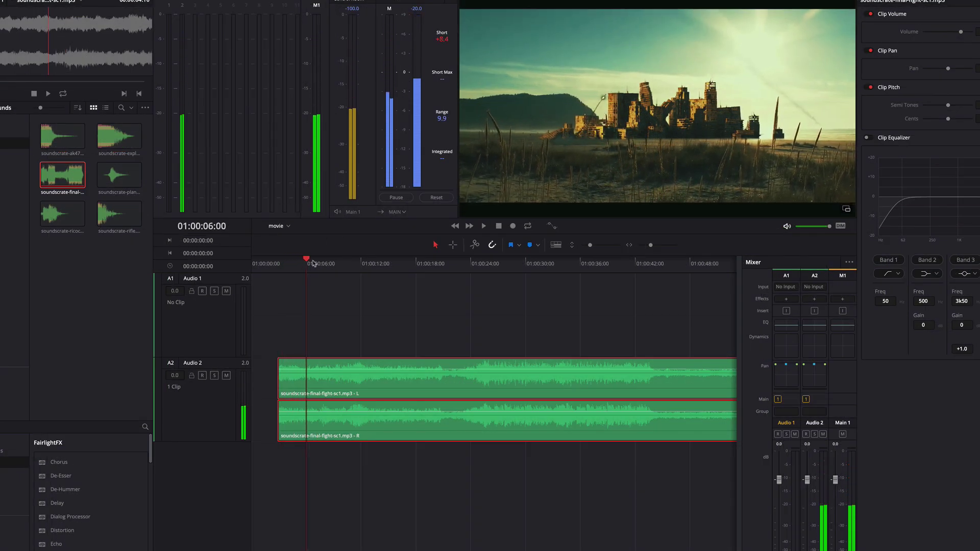
- Add the soundscrate-plane-1-sc1.mp3 sound to Audio 1 and shift it slightly earlier
left_click_drag(306, 260, 301, 261)
left_click(113, 176)
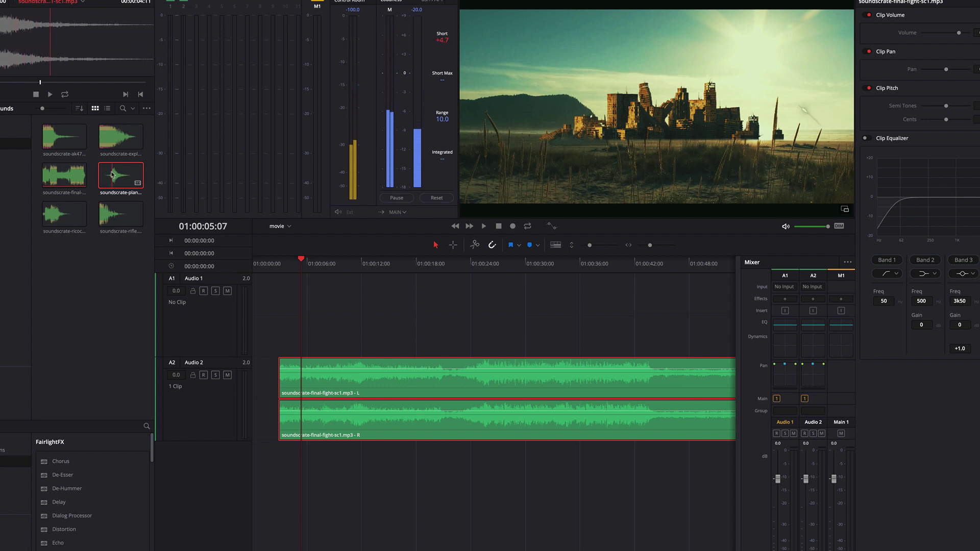
left_click_drag(113, 175, 290, 322)
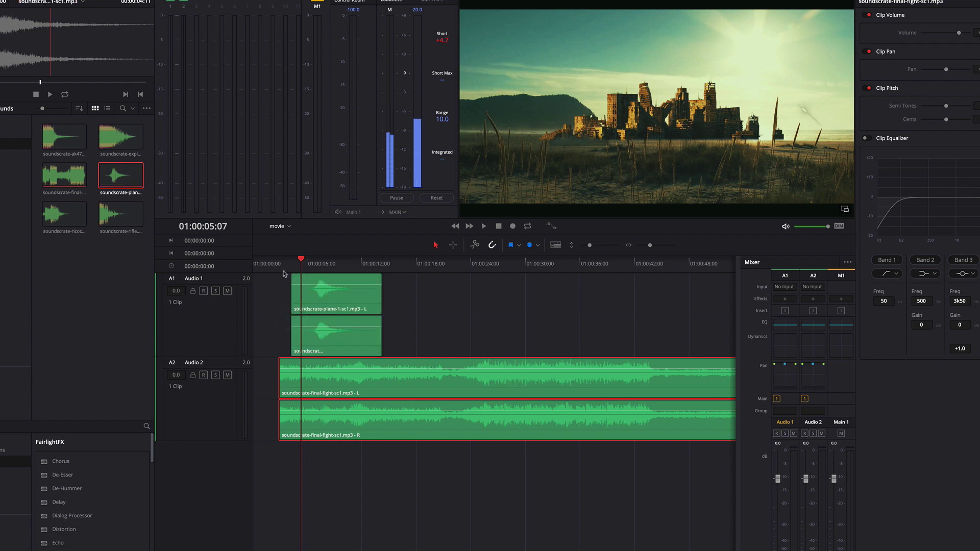
key("space")
key("space")
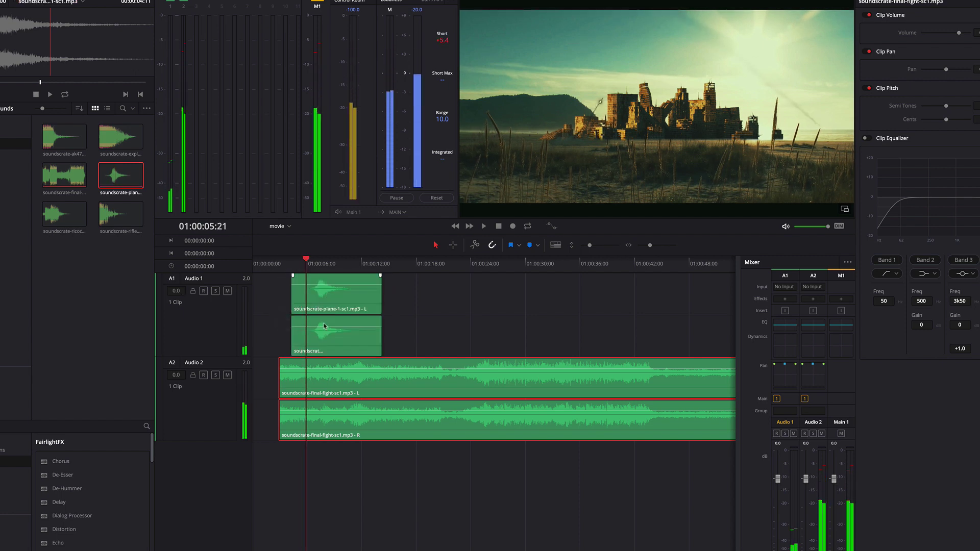
left_click_drag(306, 260, 302, 260)
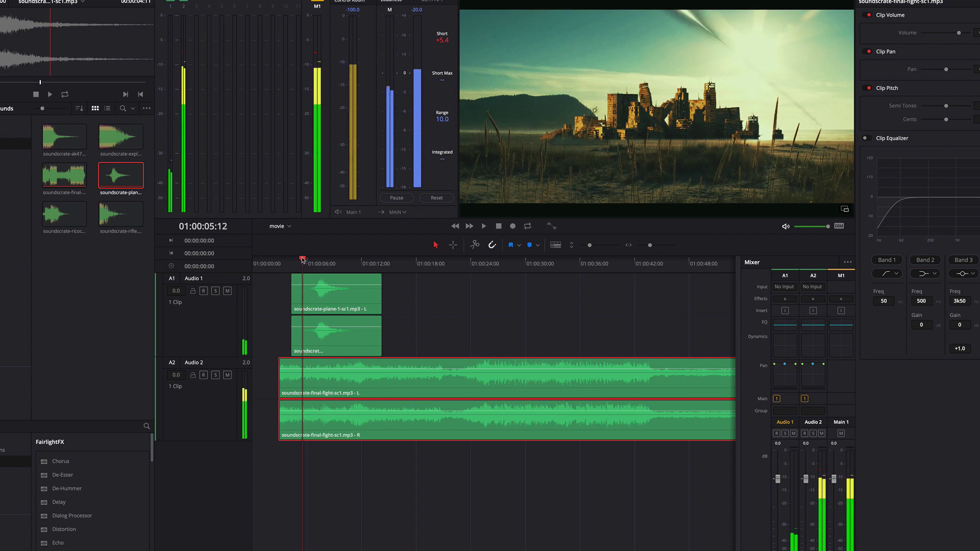
left_click_drag(336, 341, 314, 338)
key("space")
- Replay from about 01:00:03:15 and readjust the plane sound's position against the missile pass
left_click(286, 260)
key("space")
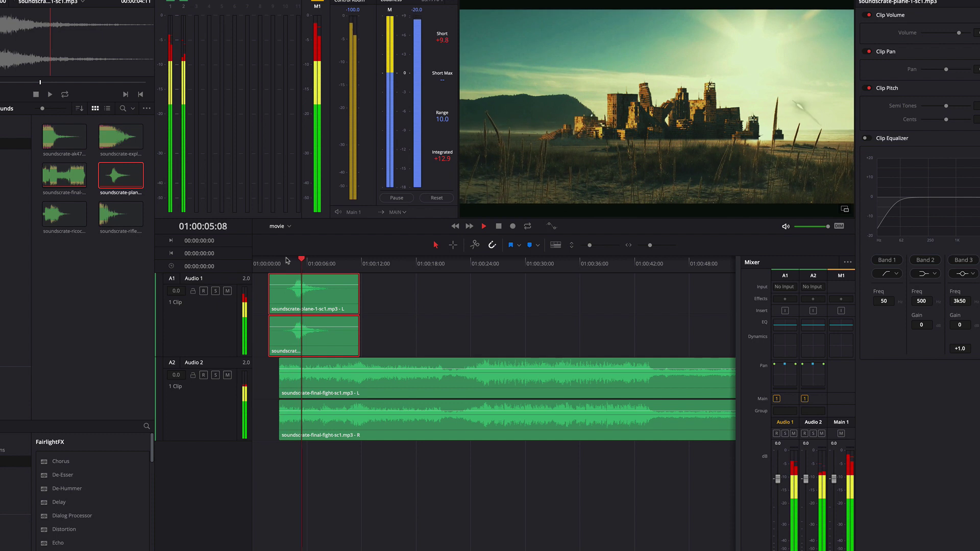
key("space")
mouse_move(317, 334)
left_mouse_down()
mouse_move(307, 334)
mouse_move(324, 334)
left_mouse_up()
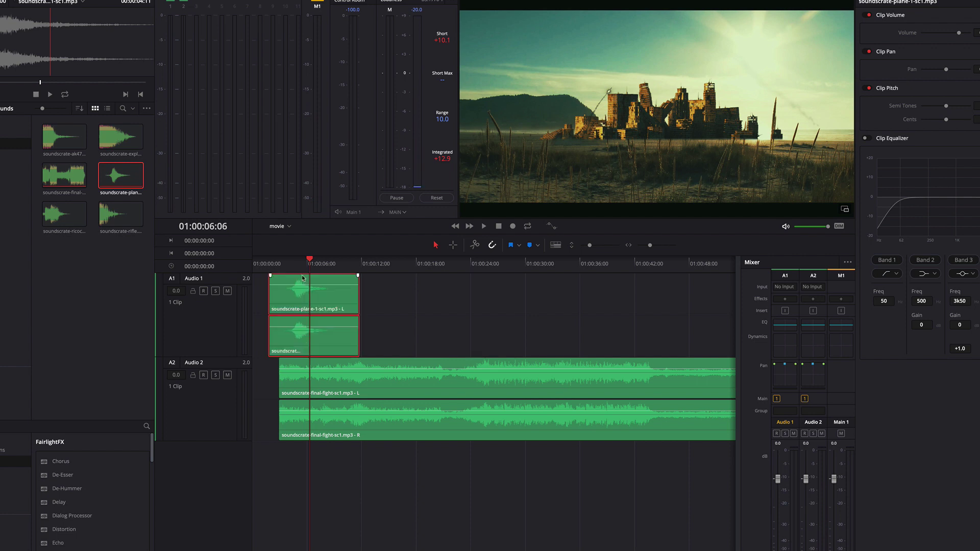
left_click(290, 266)
key("space")
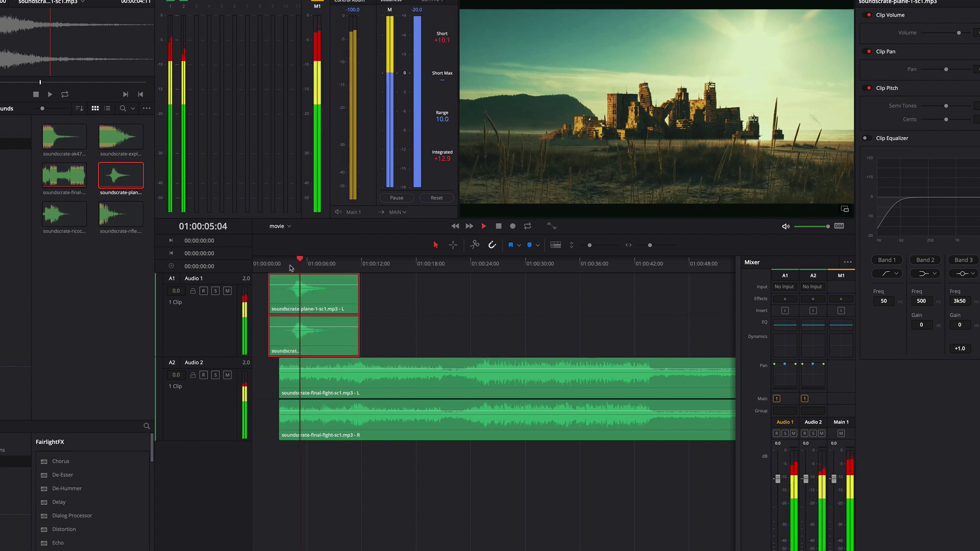
key("space")
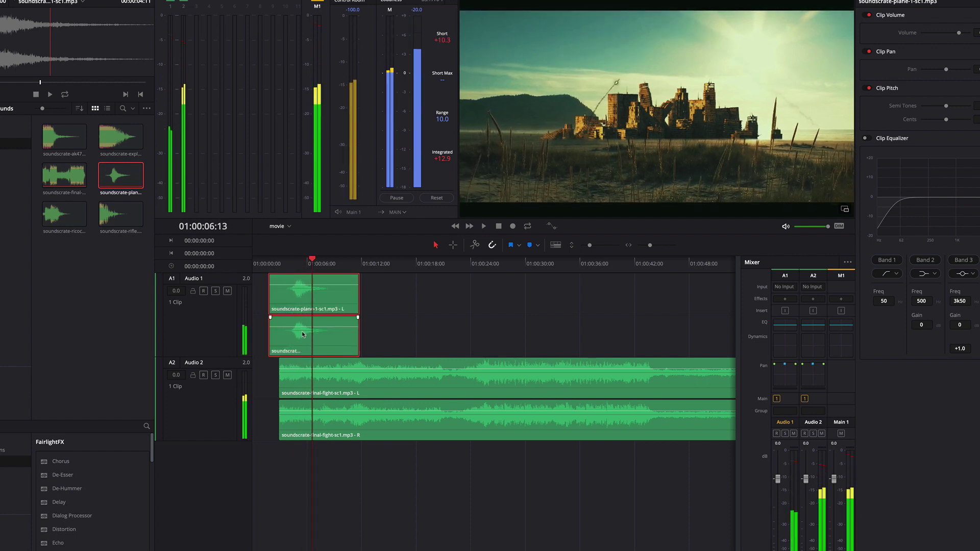
- Move the plane sound slightly later, recheck it, then add a second plane sound right after it
left_click_drag(304, 333, 314, 334)
left_click(300, 263)
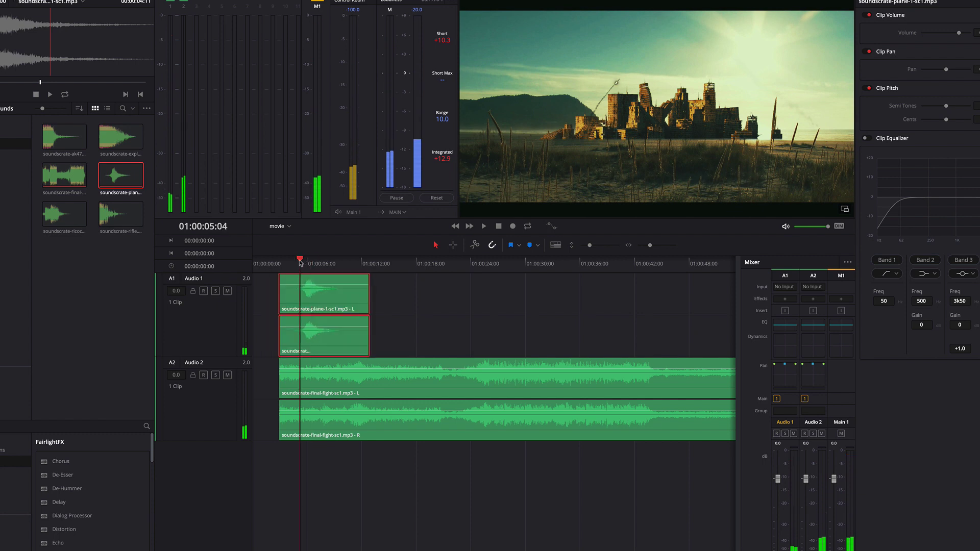
key("space")
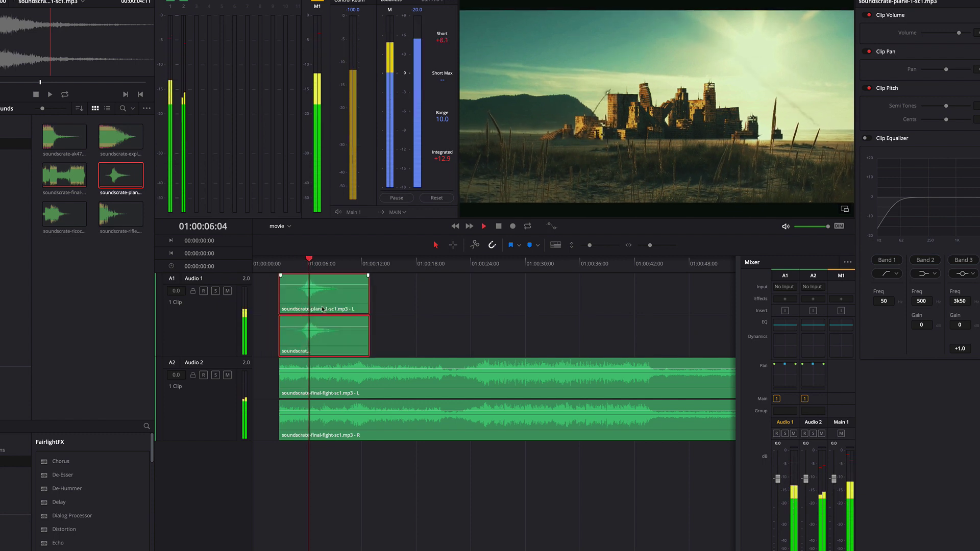
key("space")
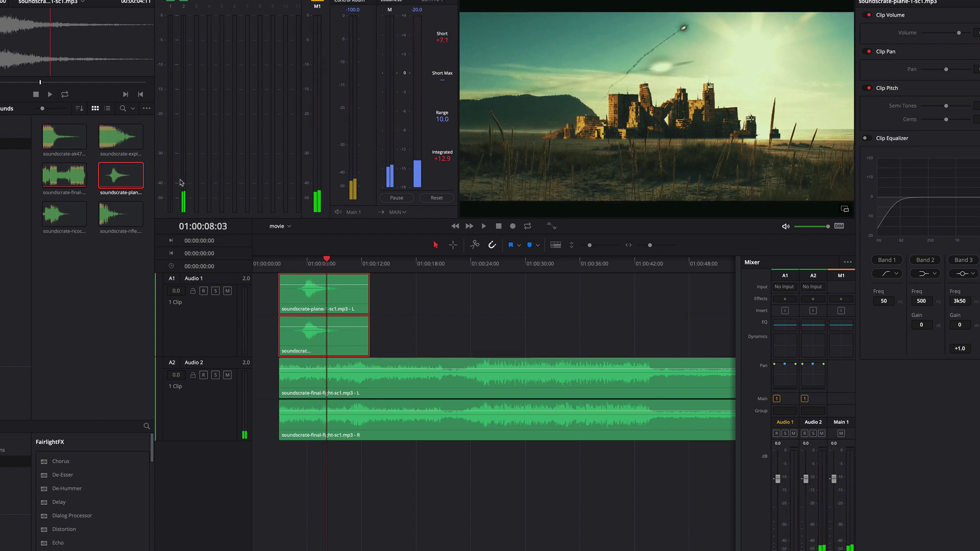
left_click_drag(111, 177, 372, 271)
right_click(213, 307)
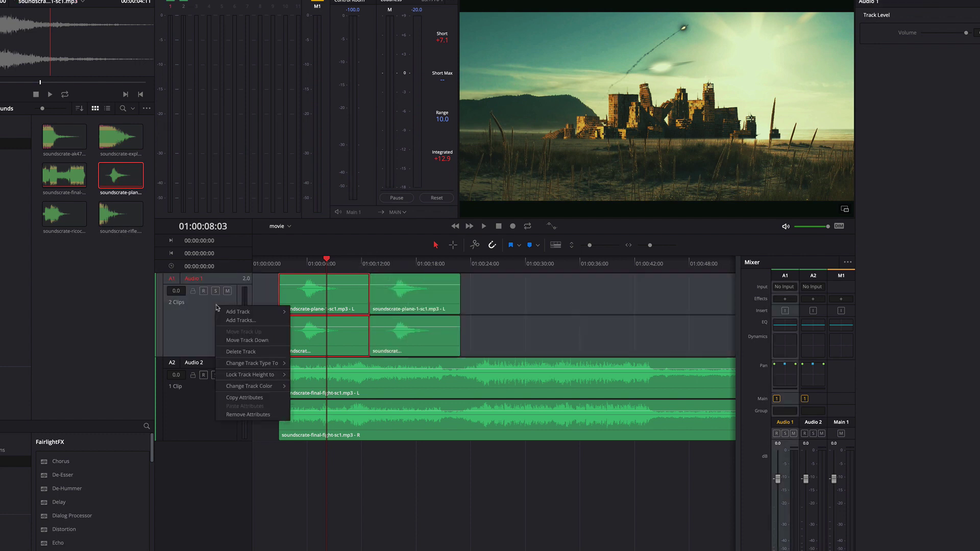
- Add a stereo Audio 3 track and move the second plane sound down onto it
mouse_move(240, 312)
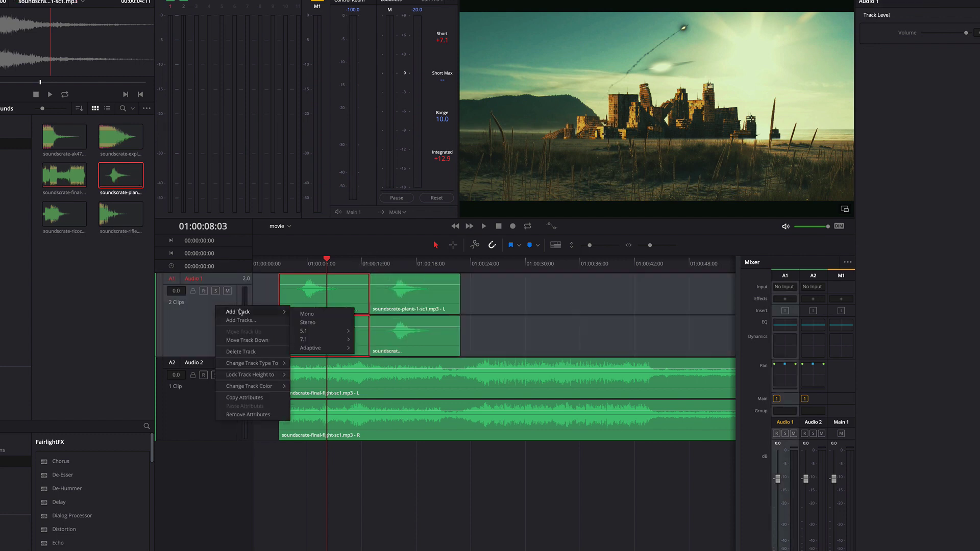
left_click(307, 323)
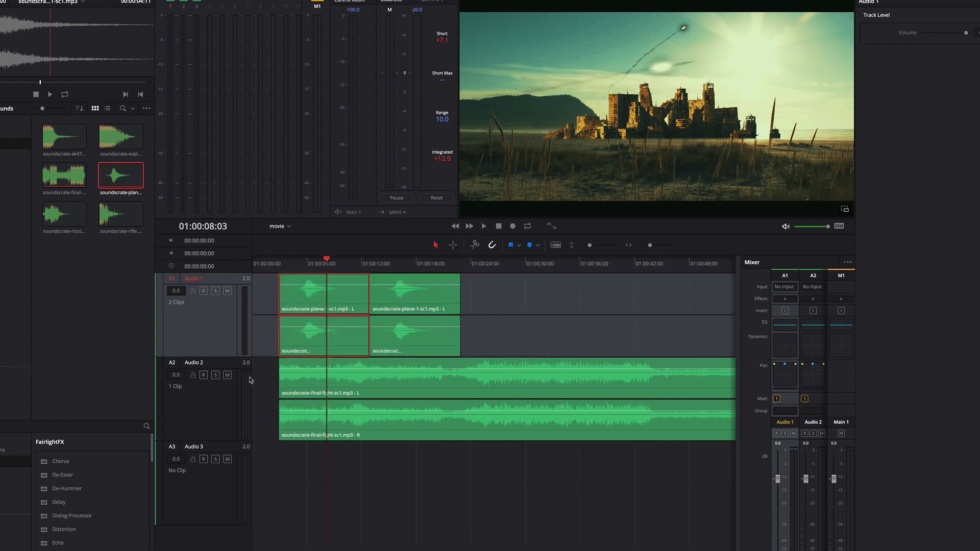
left_click_drag(398, 301, 325, 476)
key("space")
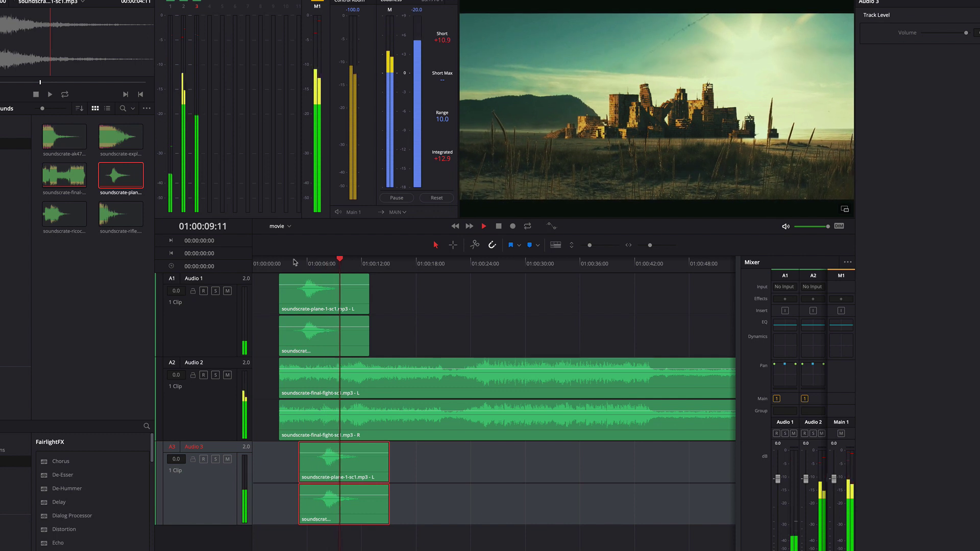
- Add stereo Audio 4 with a slightly later plane sound, plus another plane layer on Audio 1
right_click(210, 371)
left_click(301, 381)
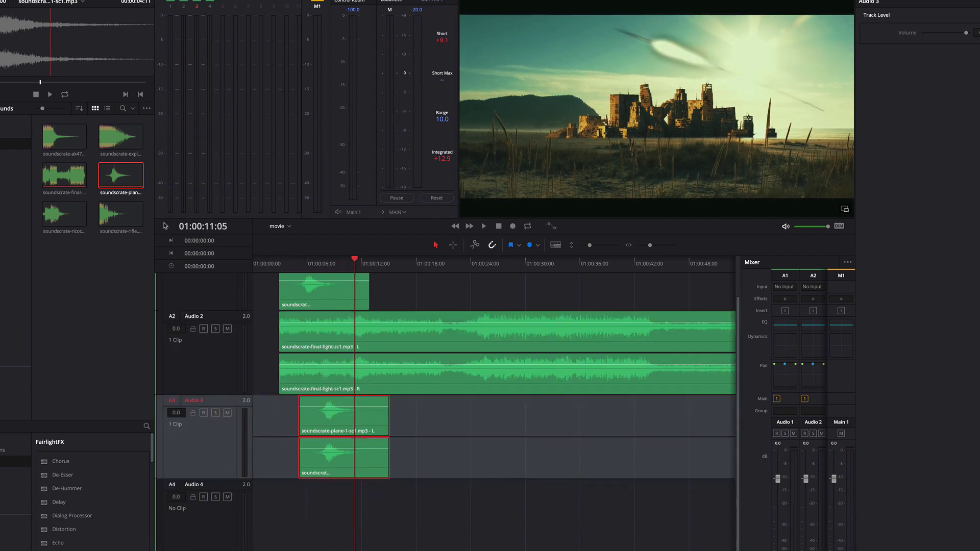
left_click_drag(322, 498, 322, 499)
key("space")
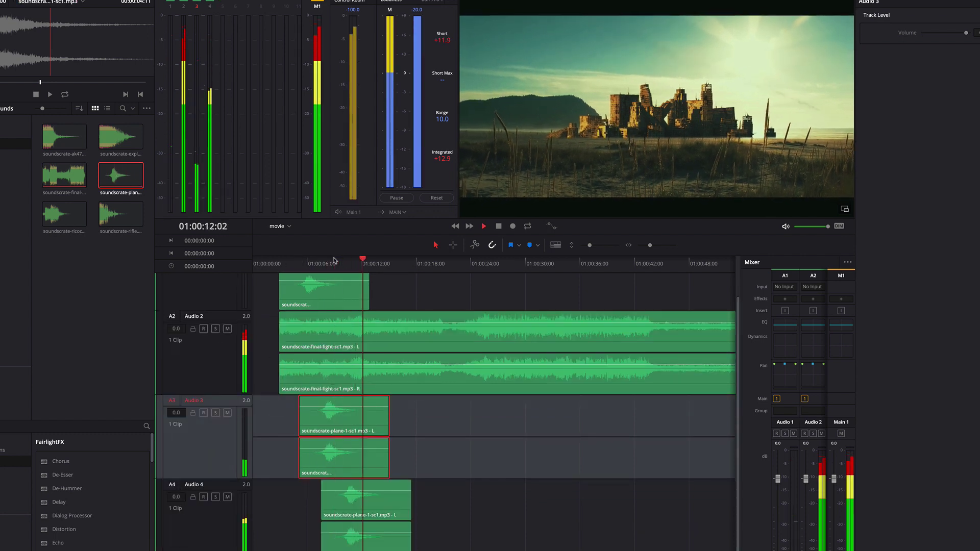
left_click_drag(121, 175, 358, 296)
key("space")
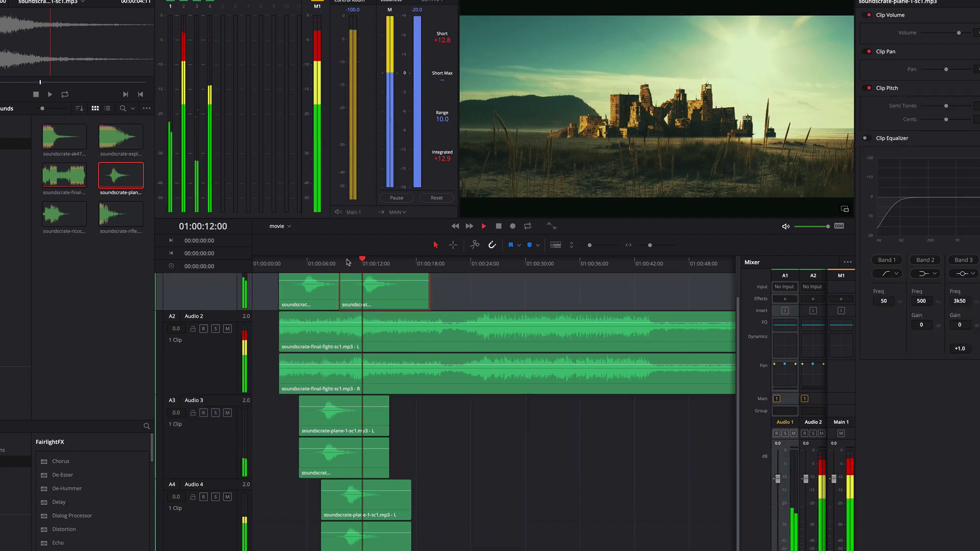
left_click(64, 213)
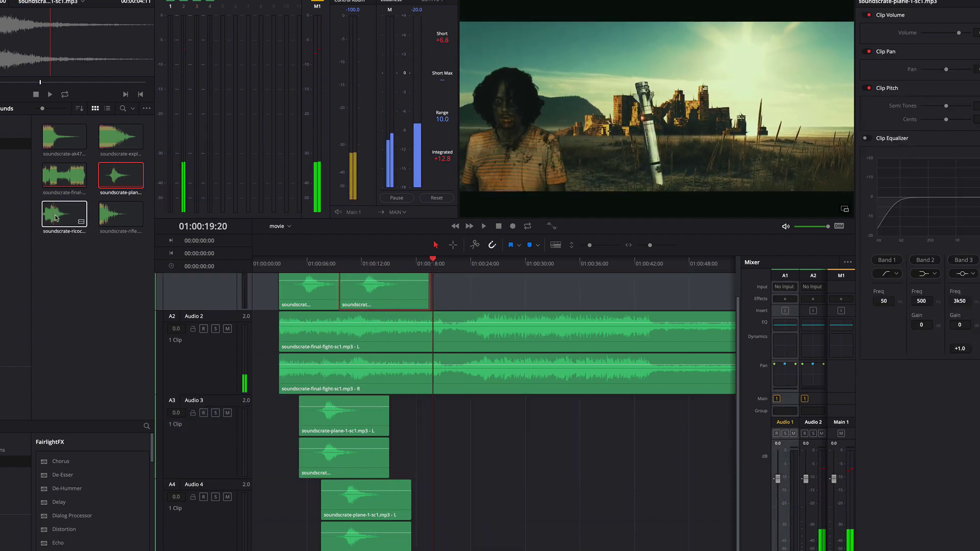
- Place the ricochet sound on Audio 3 at the missile impact and nudge it slightly earlier
left_click_drag(57, 51, 437, 419)
key("space")
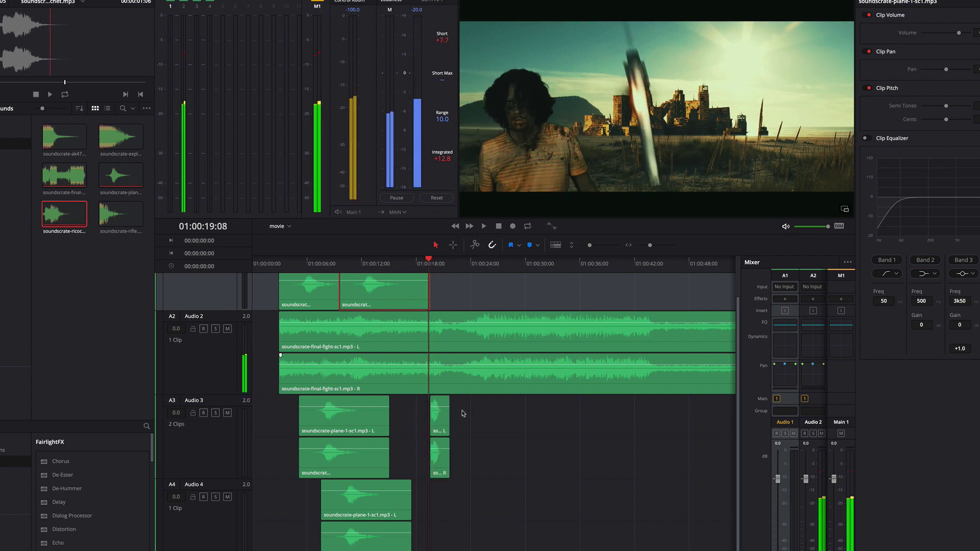
left_click(437, 420)
key("space")
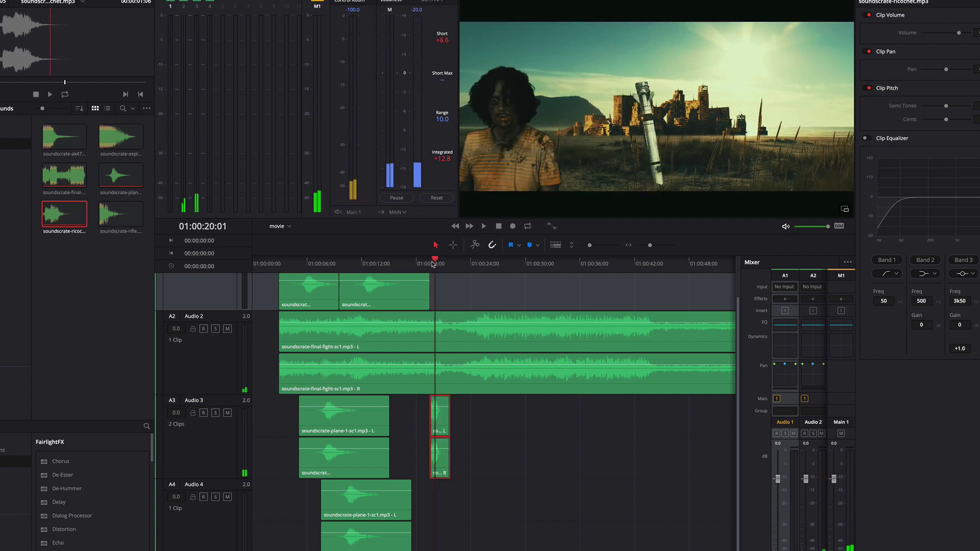
left_click_drag(435, 262, 429, 262)
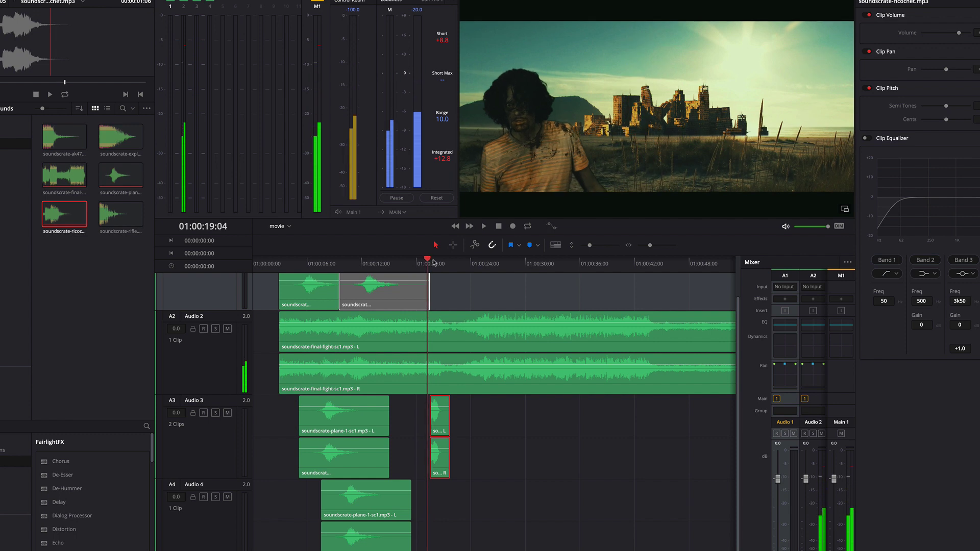
left_click_drag(438, 419, 426, 419)
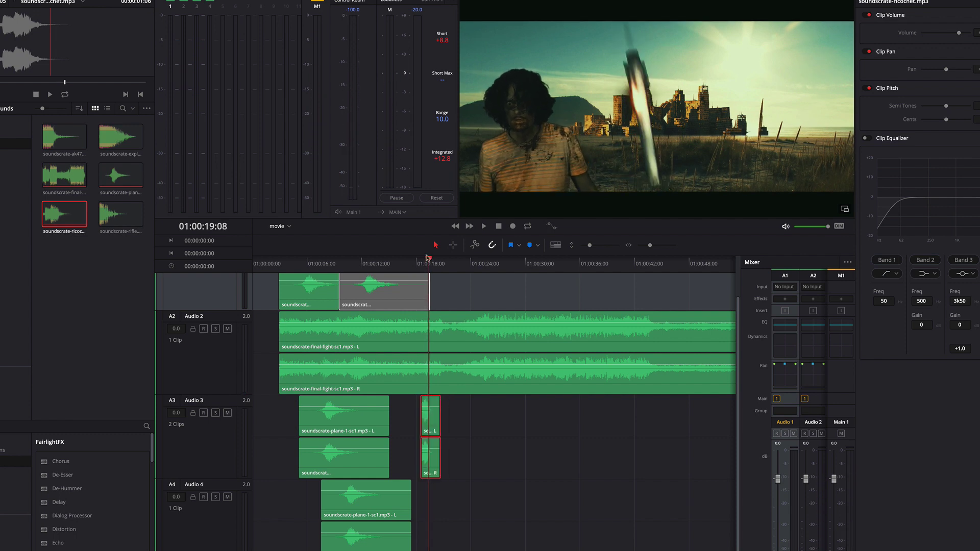
scroll(462, 429, "up", 2)
scroll(464, 432, "up", 4)
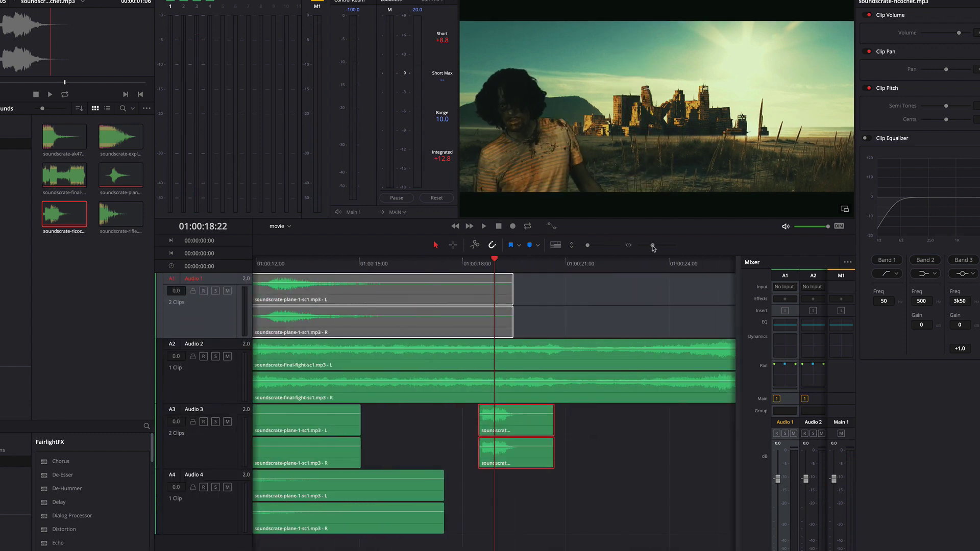
key("space")
scroll(541, 262, "left", 3)
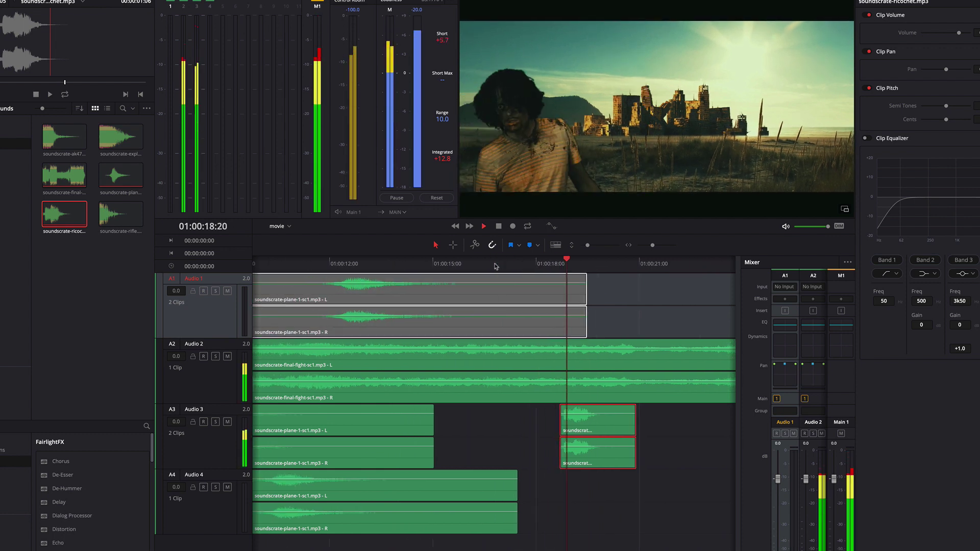
- Add soundscrate-explosionboom4.mp3 to Audio 3 at about 01:00:21:20 and play it back
mouse_move(585, 262)
left_mouse_down()
mouse_move(608, 263)
mouse_move(598, 262)
left_mouse_up()
scroll(561, 262, "right", 3)
left_click(494, 263)
left_click_drag(121, 137, 494, 434)
key("space")
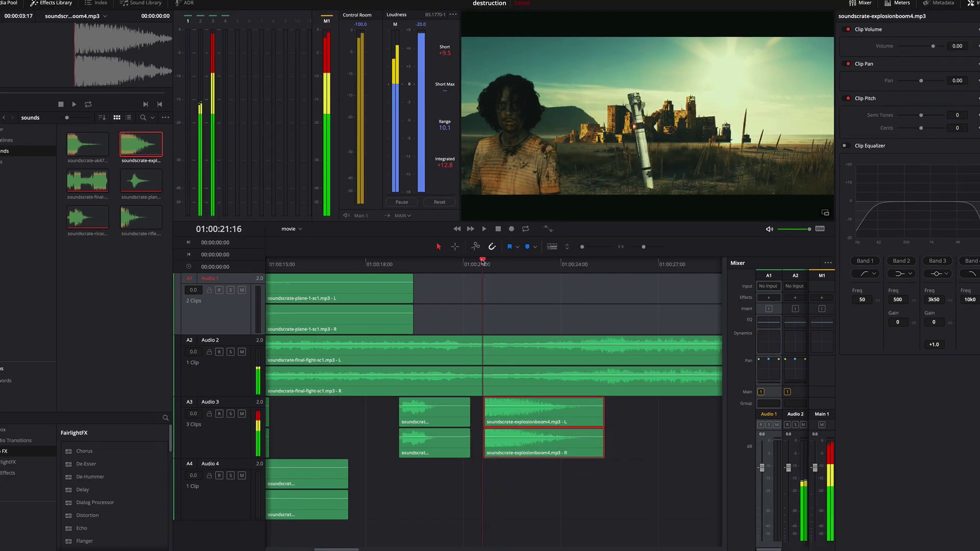